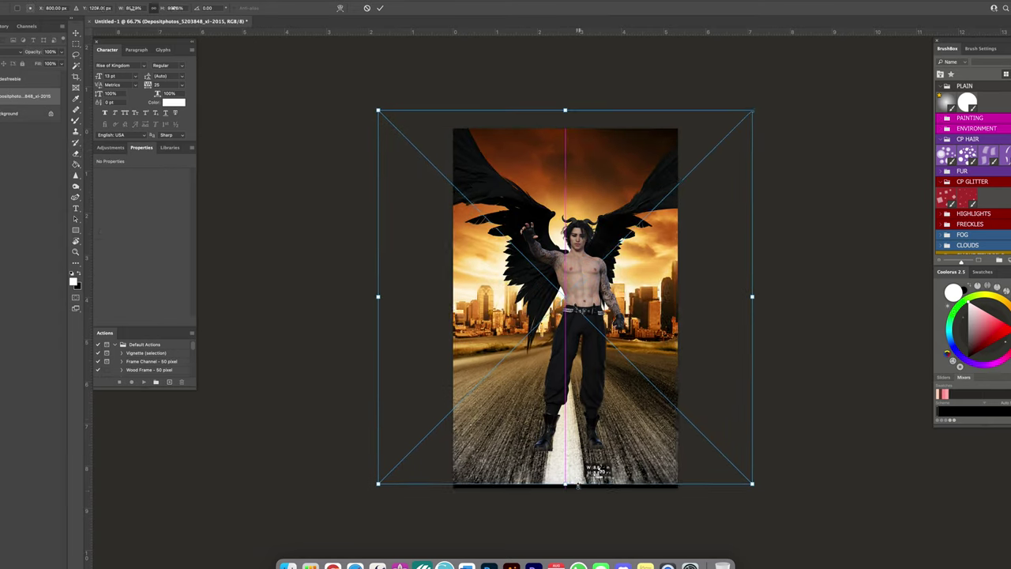
Scale up and reposition the winged figure, then clone away the pale trouser-leg smudge.
drag(566, 433, 576, 482)
drag(600, 380, 624, 384)
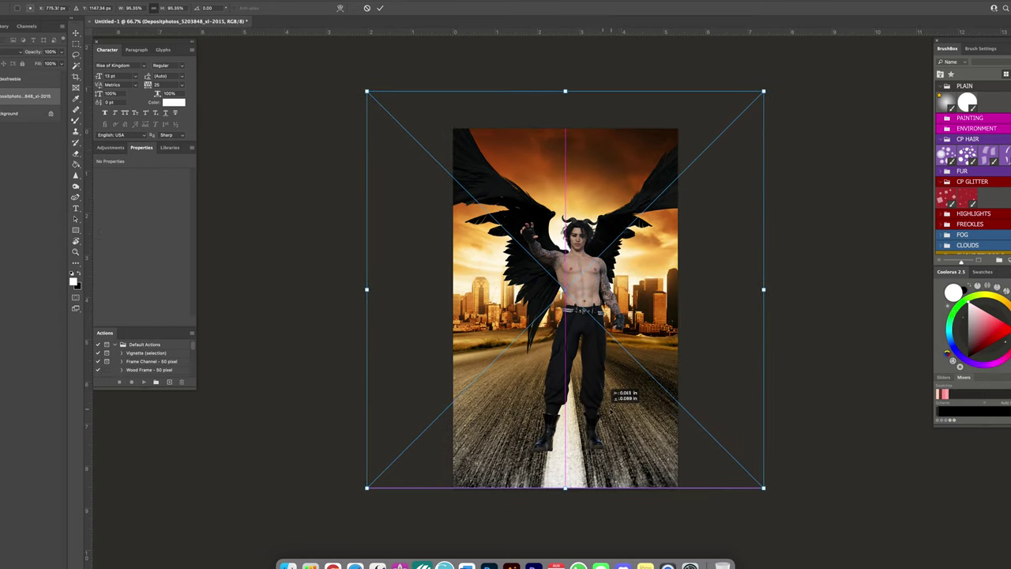
key(Return)
key(s)
key(ctrl+z)
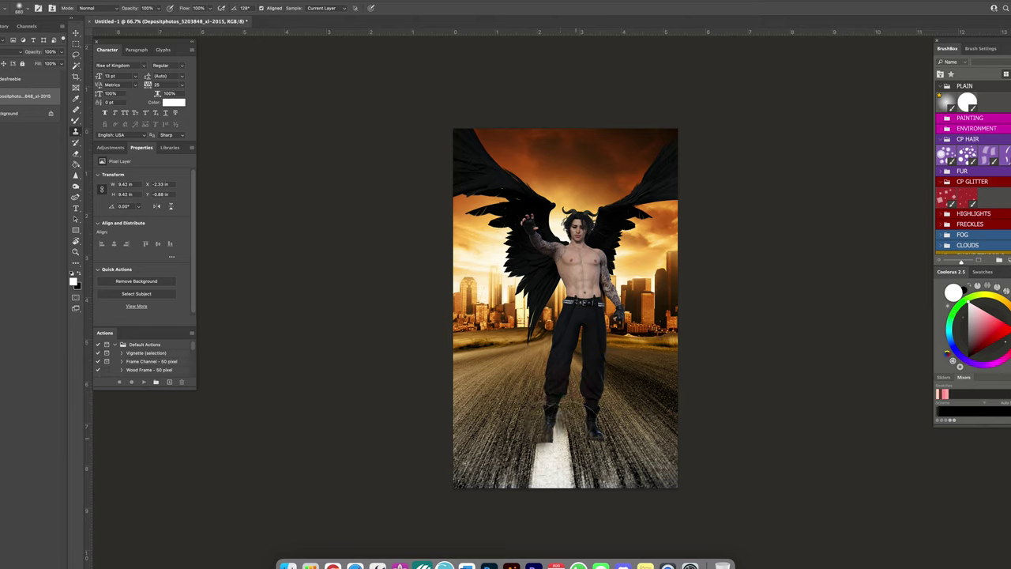
Try hiding the white road line below the boots with cloning and a copied road strip, then undo.
drag(562, 430, 563, 474)
click(19, 10)
key(ctrl+z)
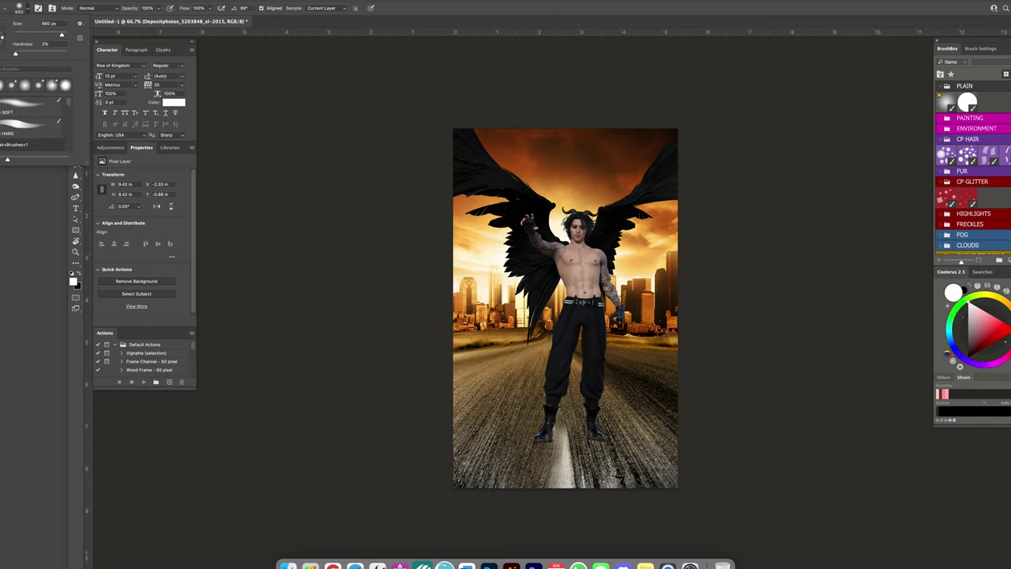
key(m)
drag(450, 370, 690, 412)
key(ctrl+j)
drag(588, 385, 578, 495)
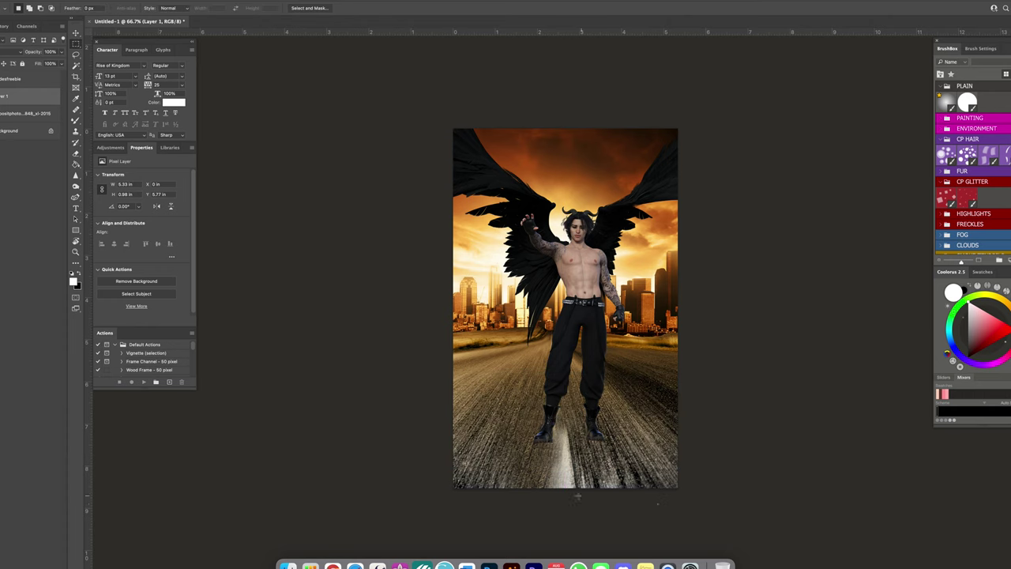
key(ctrl+z)
key(ctrl+z)
key(ctrl+shift+z)
key(ctrl+z)
Try stretching a copied road strip wider over the road, then cancel and undo it.
key(j)
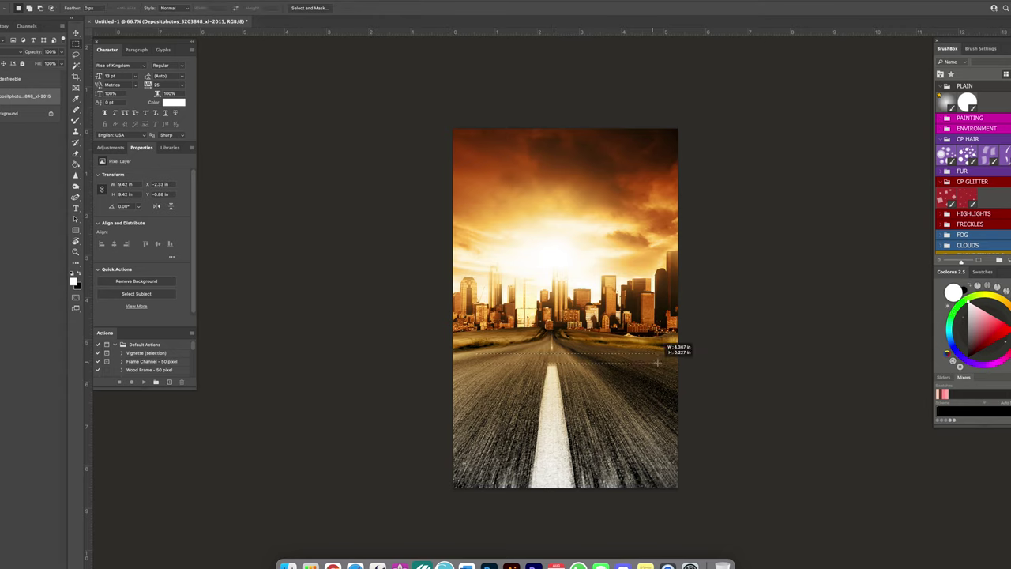
key(ctrl+j)
key(ctrl+t)
mouse_move(478, 366)
mouse_down()
mouse_move(466, 384)
mouse_move(372, 380)
mouse_up()
key(Escape)
key(ctrl+z)
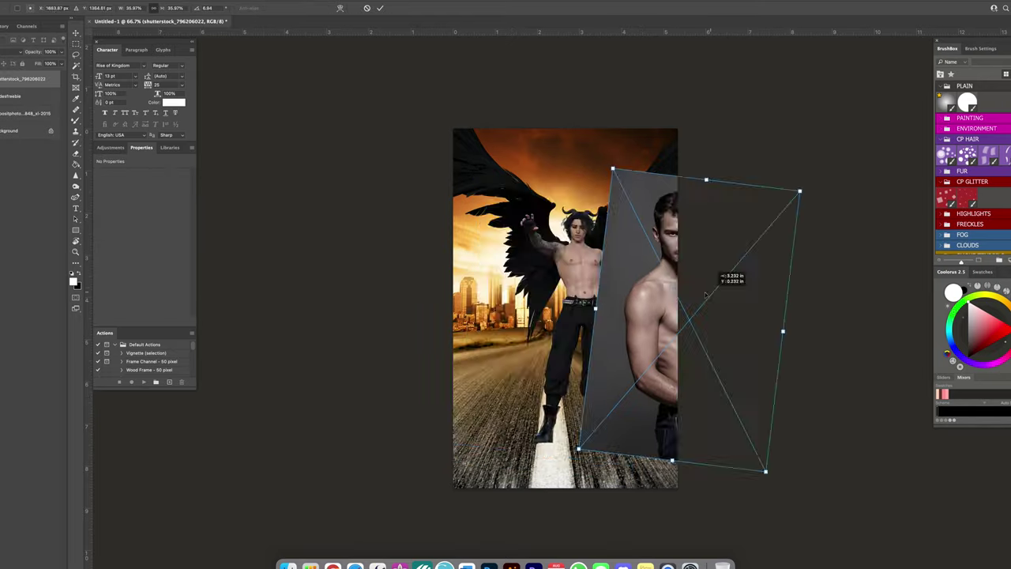
Place the shirtless man photo rotated and scaled, then start refining a selection of him.
drag(731, 278, 642, 324)
key(Return)
key(alt+ctrl+r)
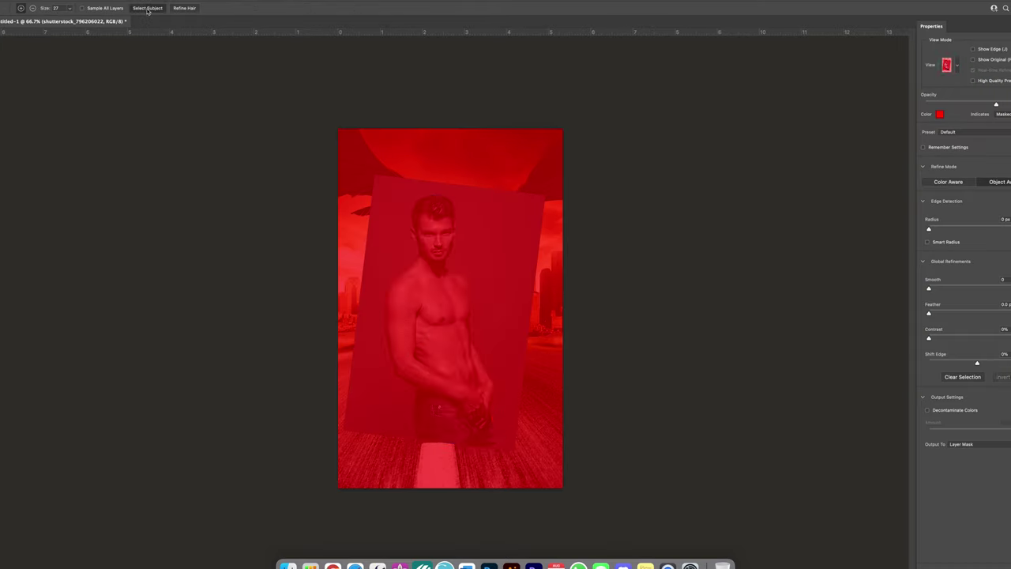
Select the man as subject, brush out his body and jeans, and output a head-only layer mask.
click(147, 8)
drag(443, 411, 468, 433)
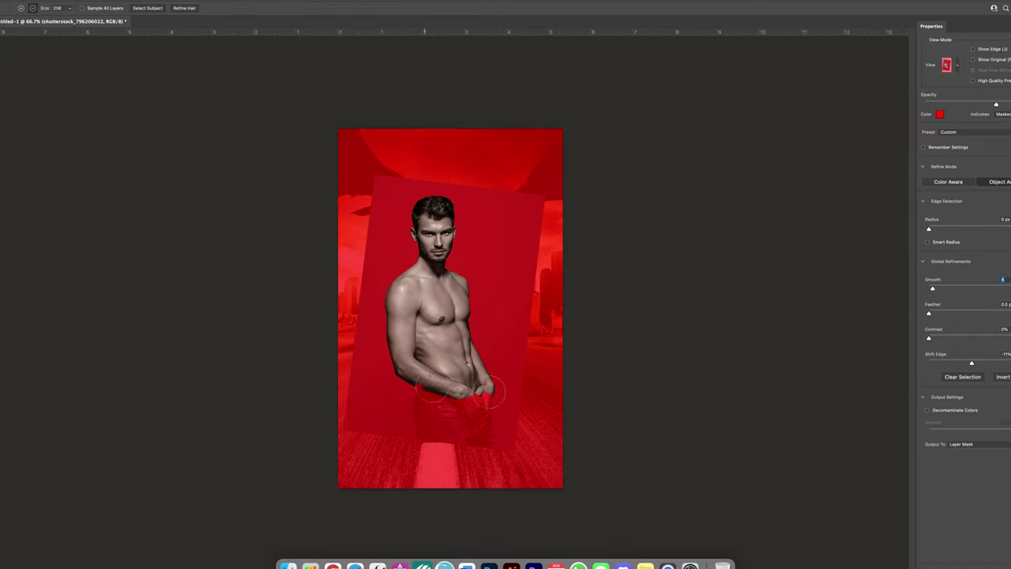
drag(487, 388, 442, 261)
right_click(474, 334)
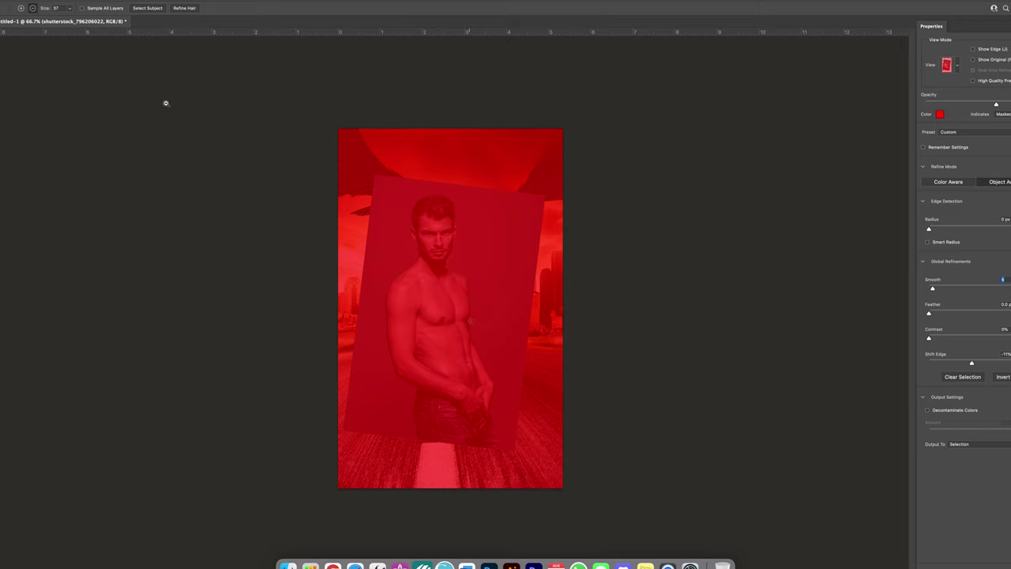
key(Return)
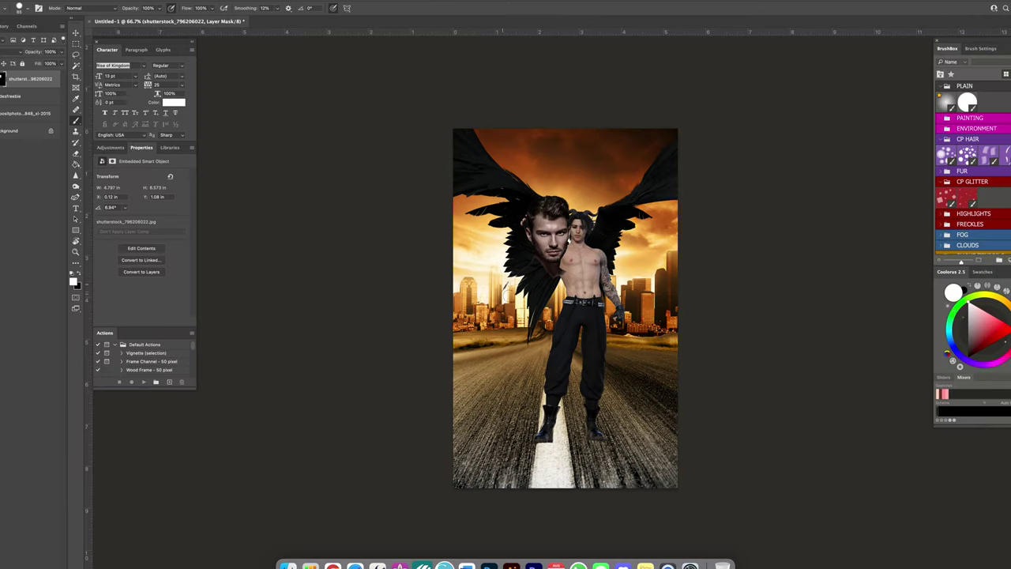
key(ctrl+0)
key(ctrl+t)
Move the new head onto the winged figure's face and commit its placement.
mouse_move(518, 158)
mouse_down()
mouse_move(602, 150)
mouse_move(562, 175)
mouse_up()
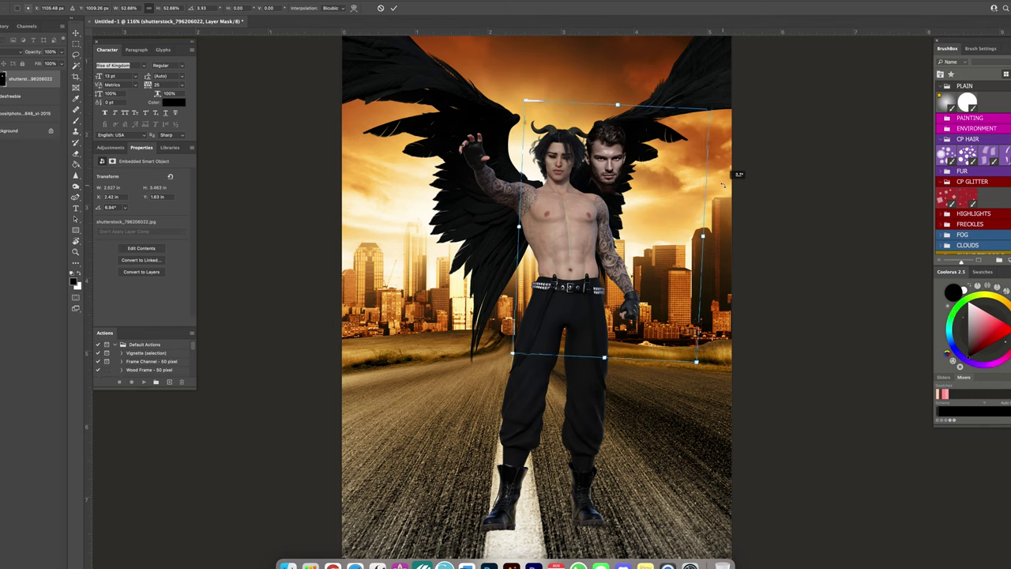
key(ctrl+1)
key(Return)
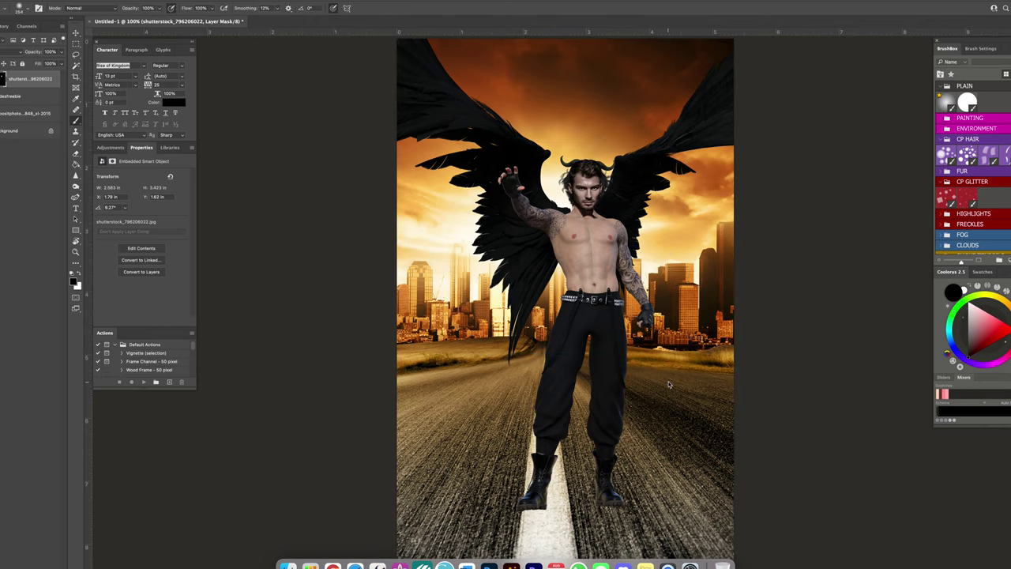
key(b)
scroll(585, 213, up, 5)
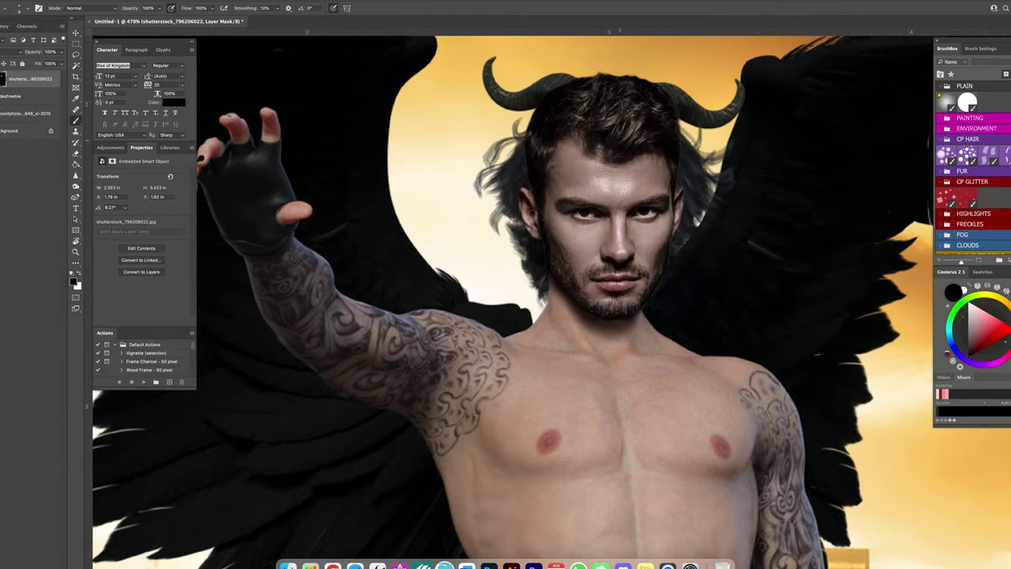
key(x)
key(x)
Mask out hair strands between the horns and over the upper forehead, checking alignment at lower opacity.
drag(562, 85, 660, 112)
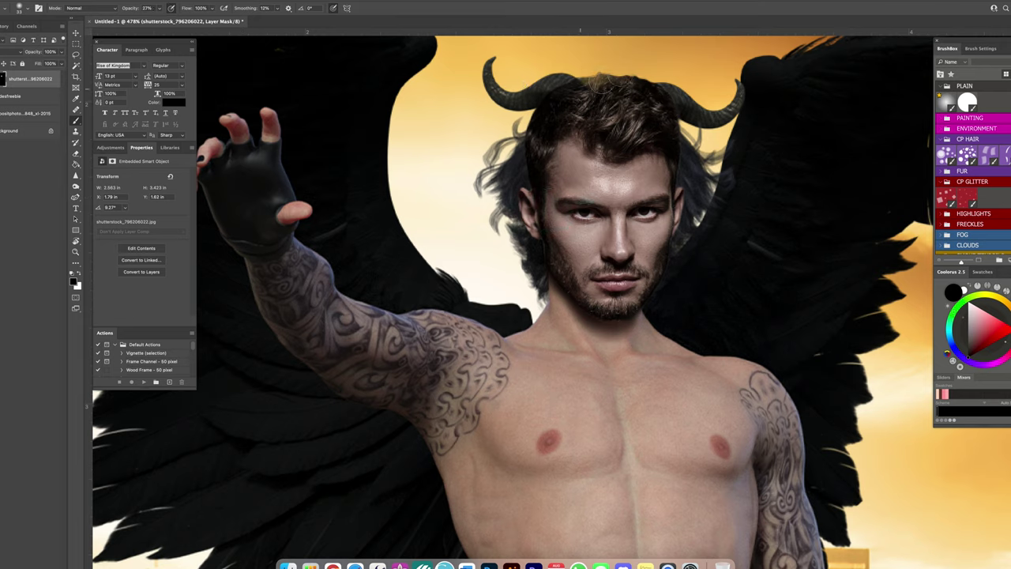
key(5)
key(3)
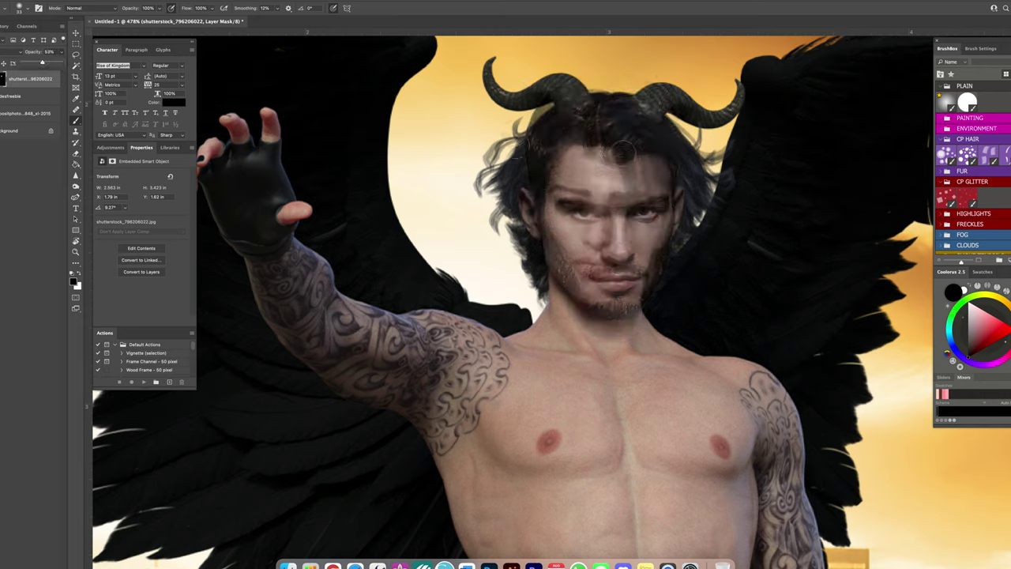
key(0)
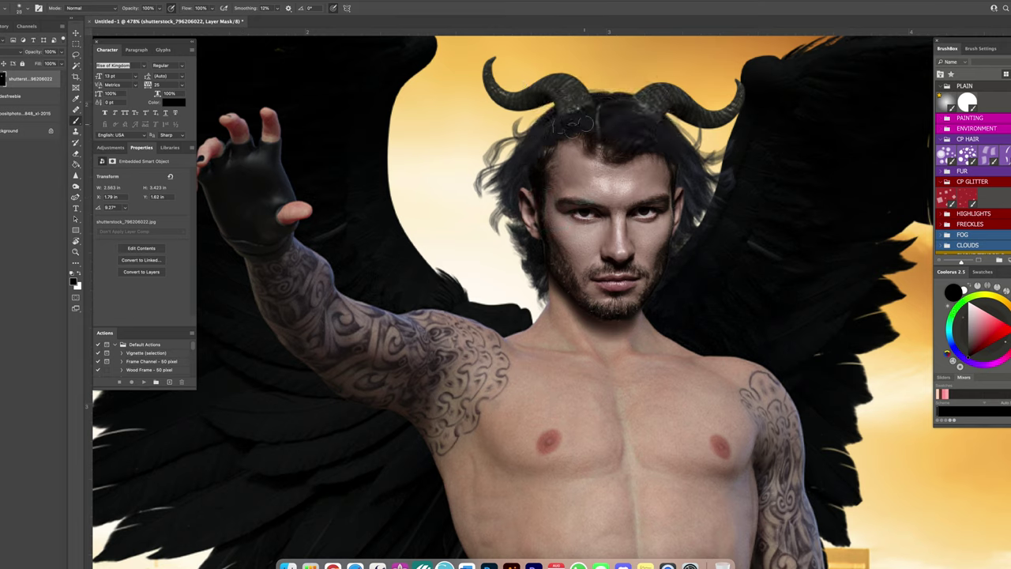
drag(609, 142, 651, 166)
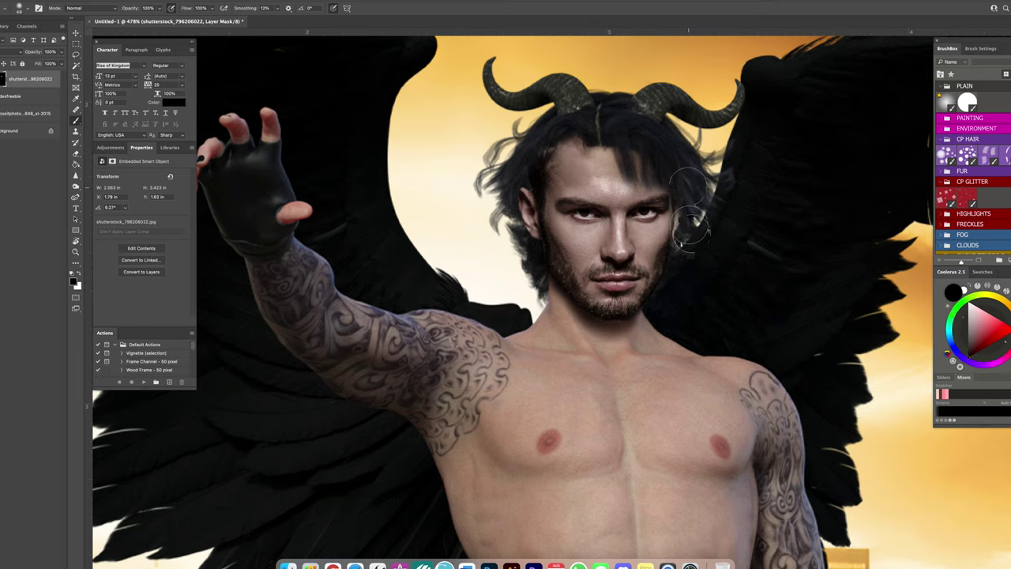
Restore the new face's forehead with white and paint dark hair strands back with black.
key(ctrl+0)
alt+scroll(554, 170, up, 5)
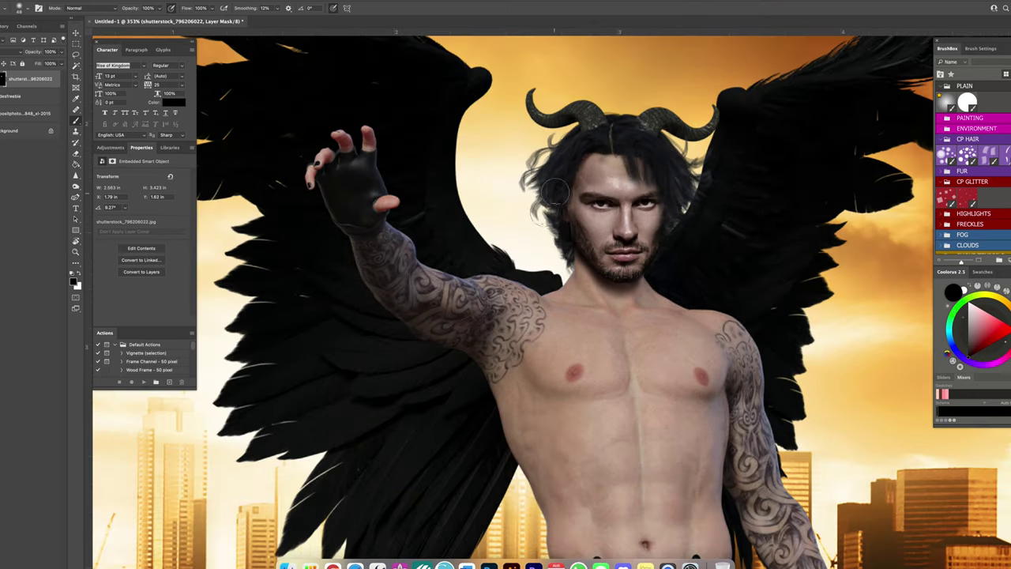
key(ctrl+0)
alt+scroll(583, 188, up, 3)
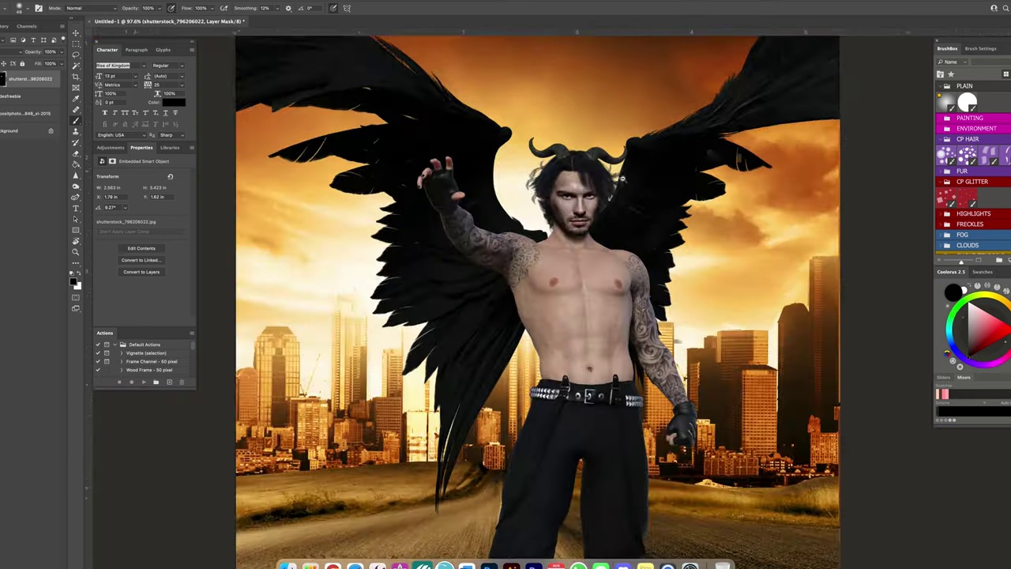
alt+scroll(583, 189, up, 2)
key(x)
drag(583, 188, 538, 158)
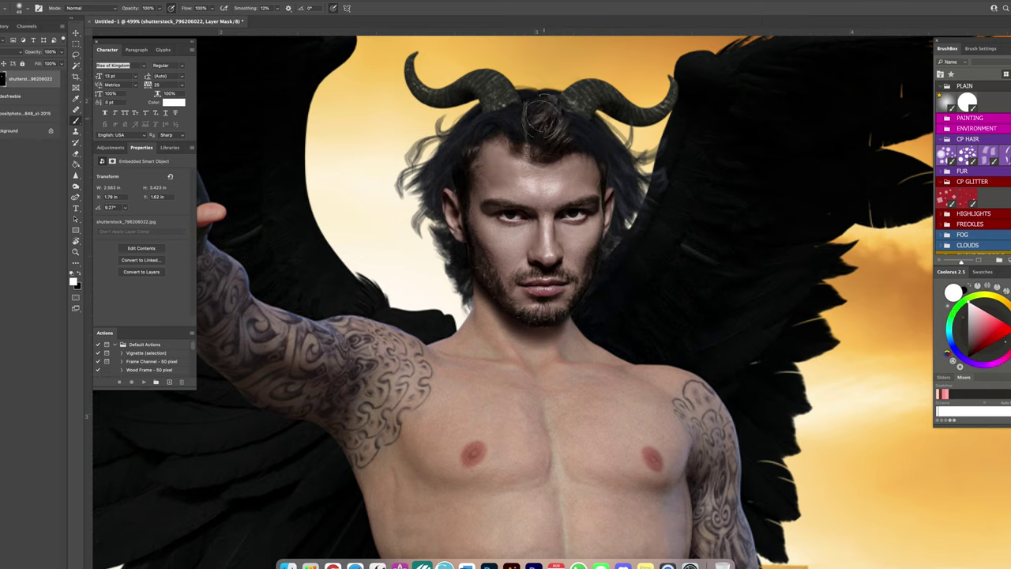
key(x)
drag(490, 119, 545, 126)
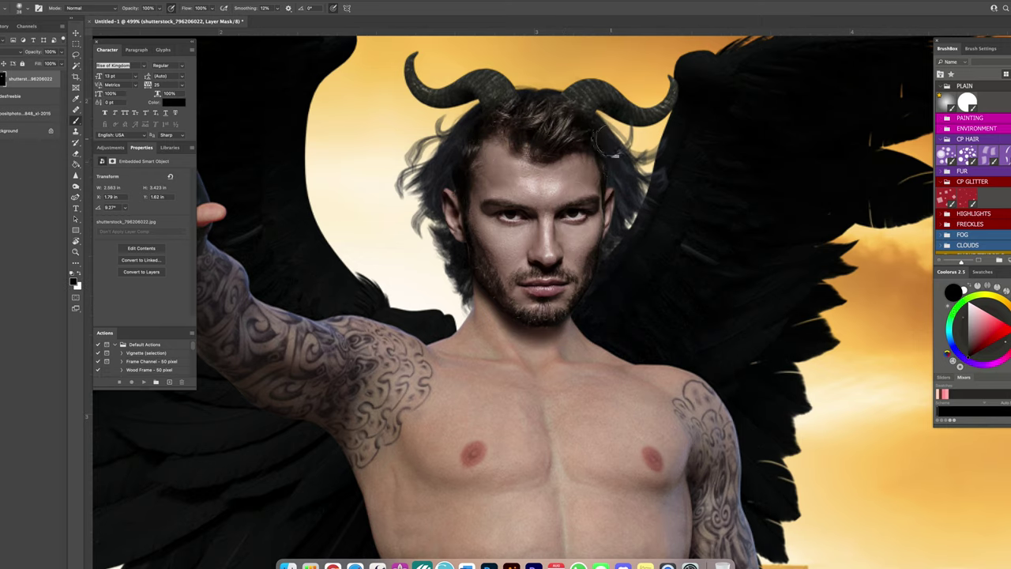
Open the embedded face photo as its own document.
alt+scroll(436, 190, down, 2)
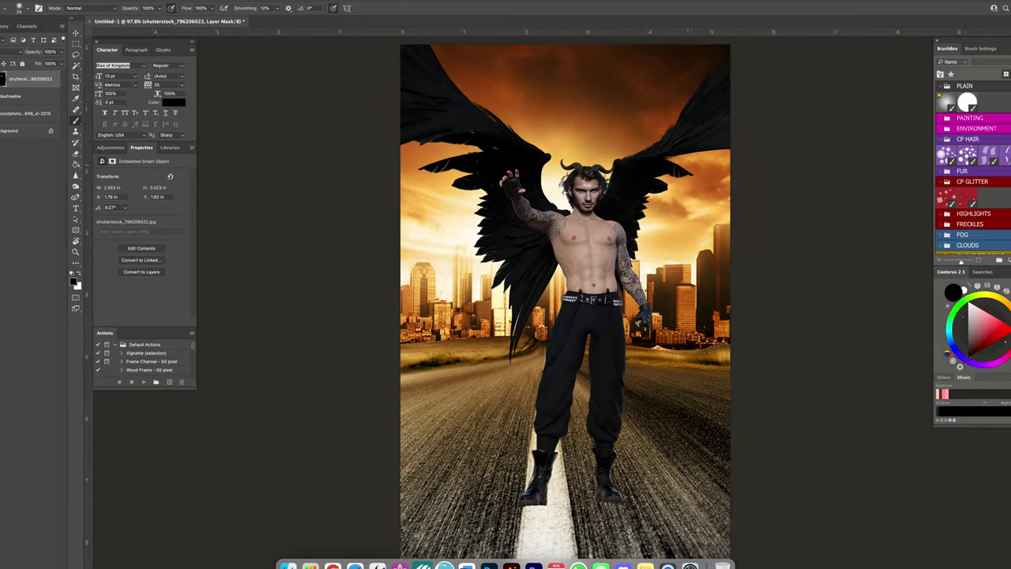
alt+scroll(589, 186, up, 3)
alt+scroll(561, 258, down, 5)
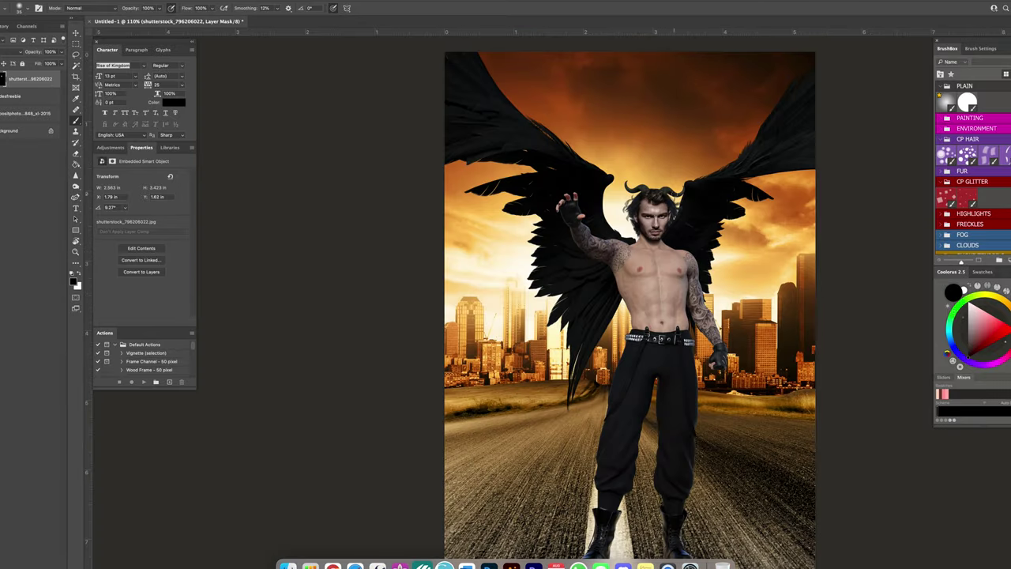
alt+scroll(730, 223, up, 3)
alt+scroll(717, 232, down, 5)
double_click(14, 79)
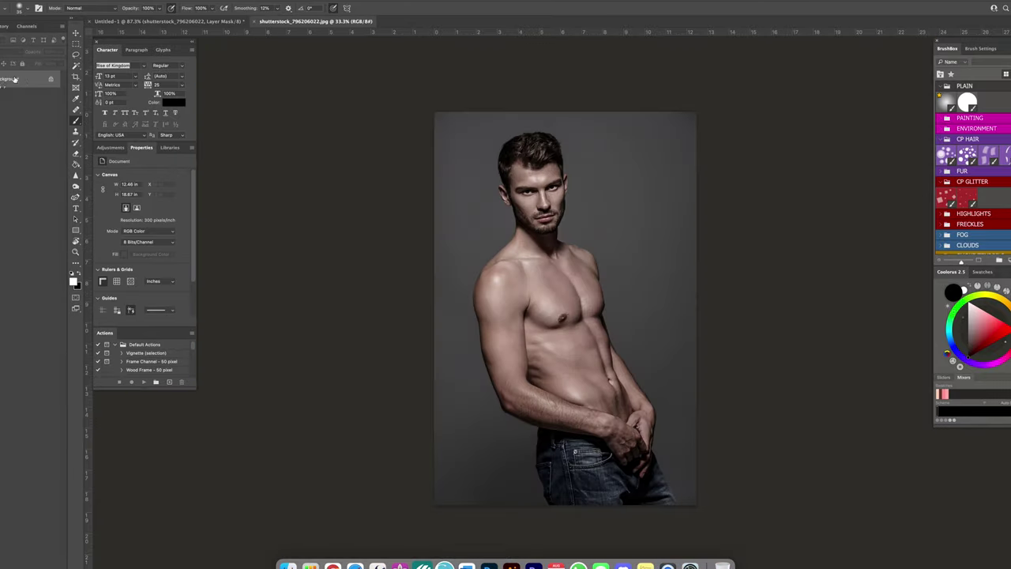
Add a Color Balance layer, shifting highlights slightly toward cyan, then switch to shadows.
click(158, 22)
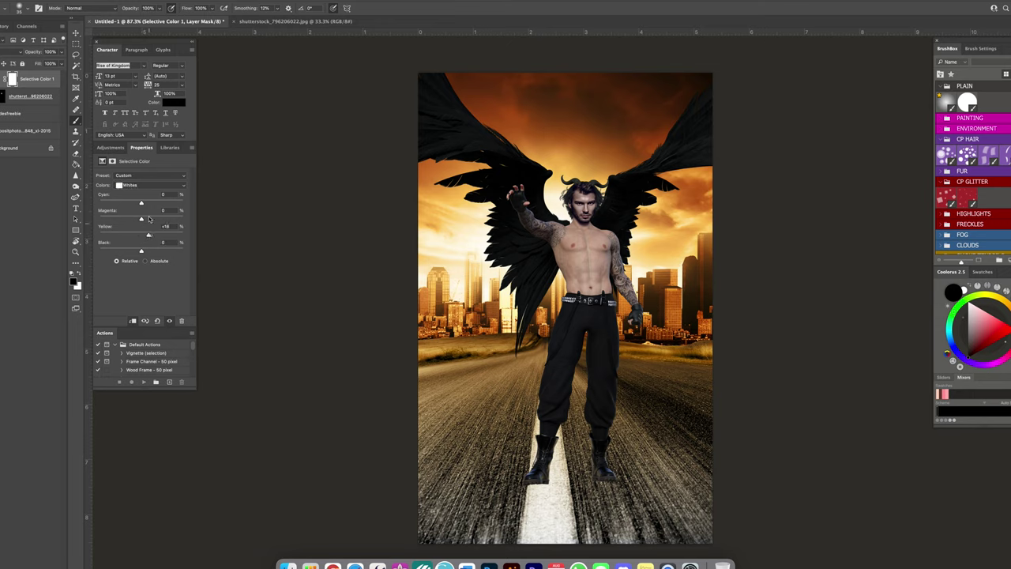
click(111, 148)
click(134, 182)
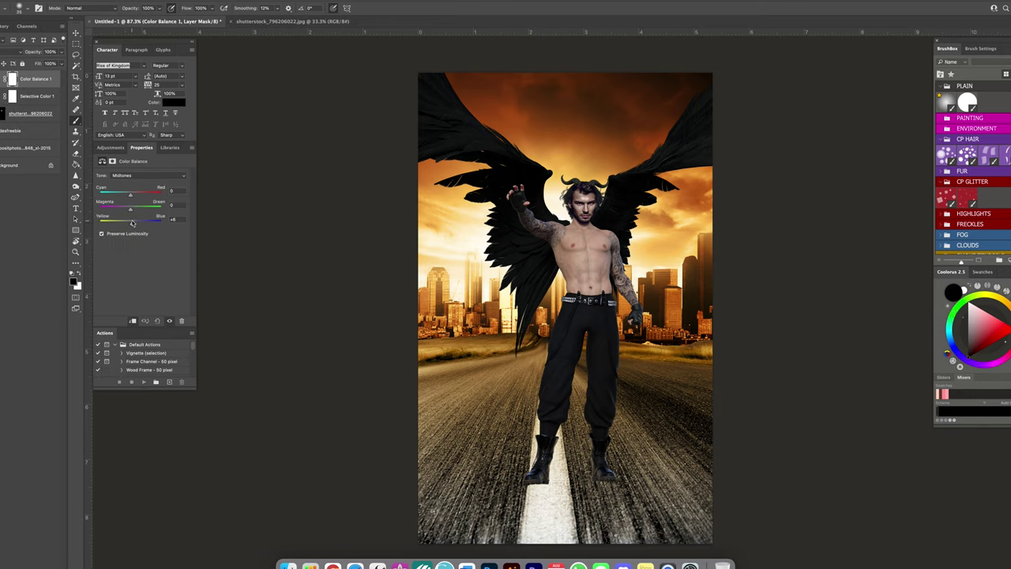
click(146, 175)
drag(131, 193, 129, 196)
click(146, 175)
click(127, 162)
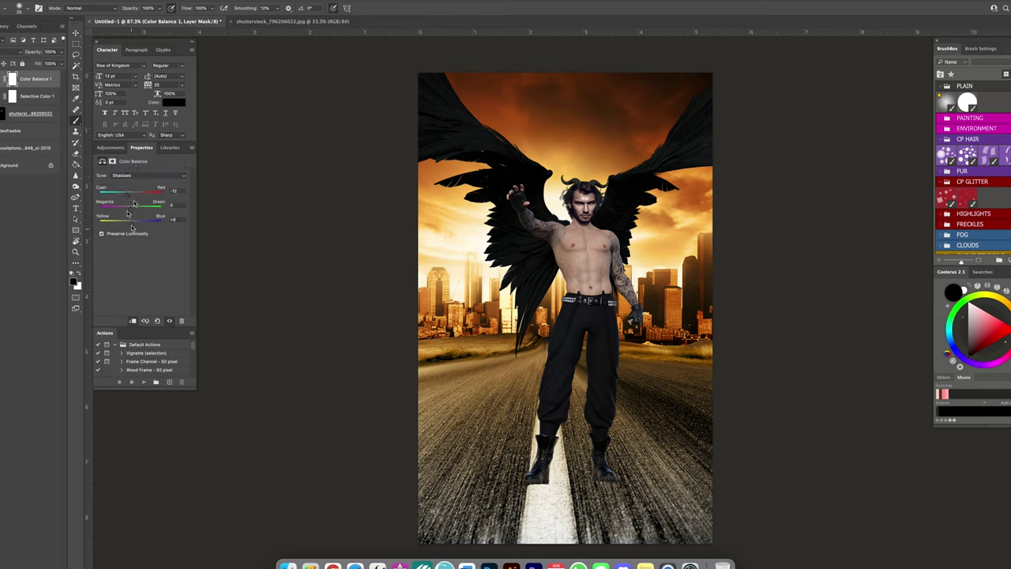
Apply Curves to the background photo layer and Levels to the Hadesfreebie figure layer.
key(ctrl+m)
key(Escape)
click(30, 113)
key(ctrl+m)
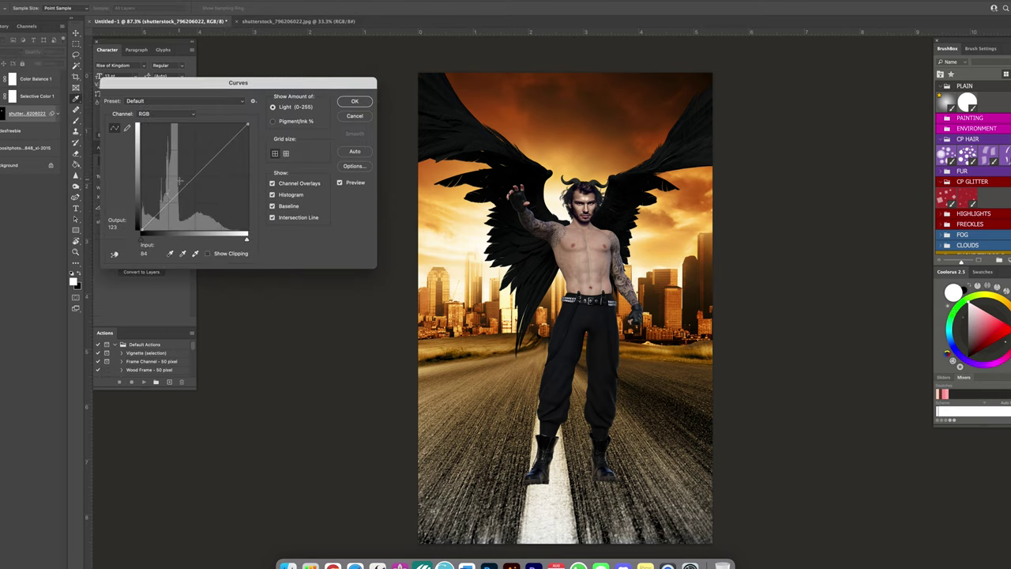
key(Return)
key(alt+[)
key(ctrl+l)
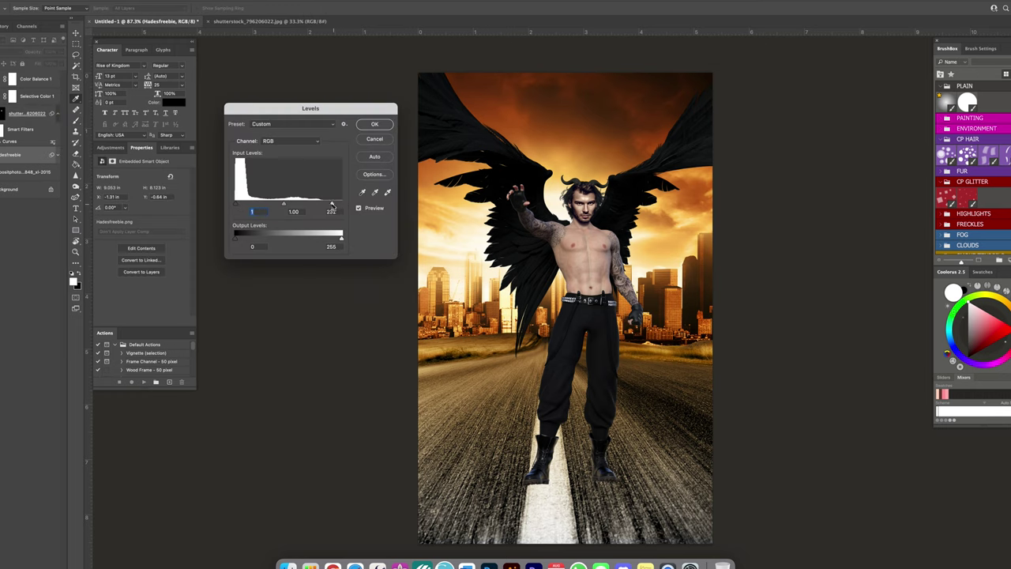
key(Return)
Review the Color Balance highlights and shadows and the figure's Curves filter settings.
key(alt+bracketright)
key(alt+bracketright)
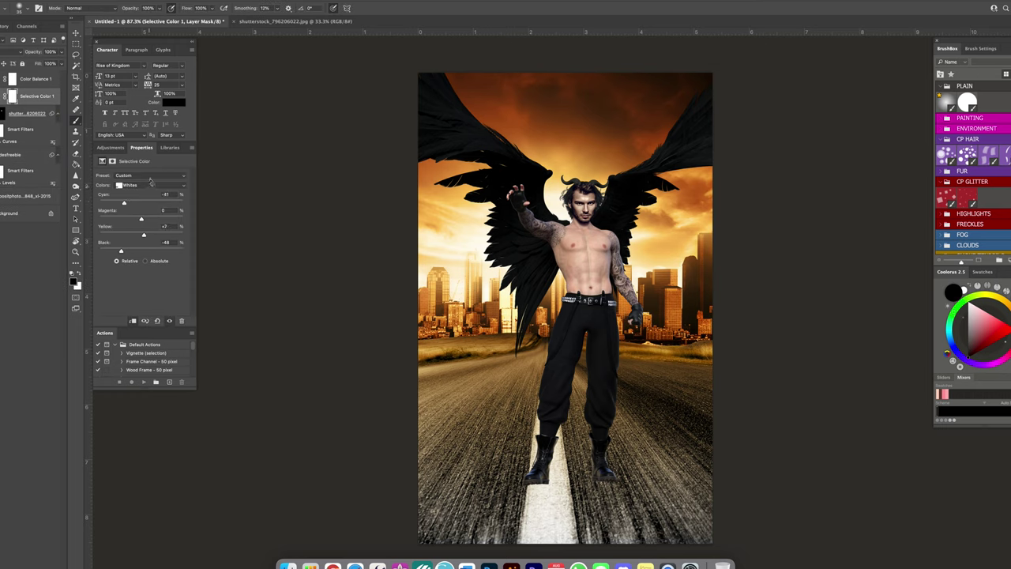
key(alt+bracketright)
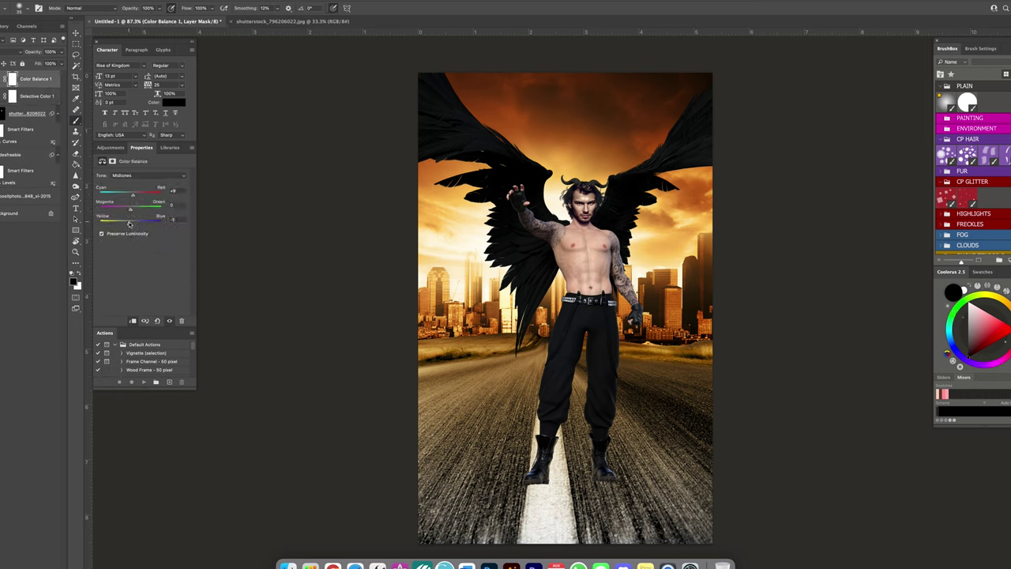
click(138, 174)
click(138, 175)
double_click(24, 154)
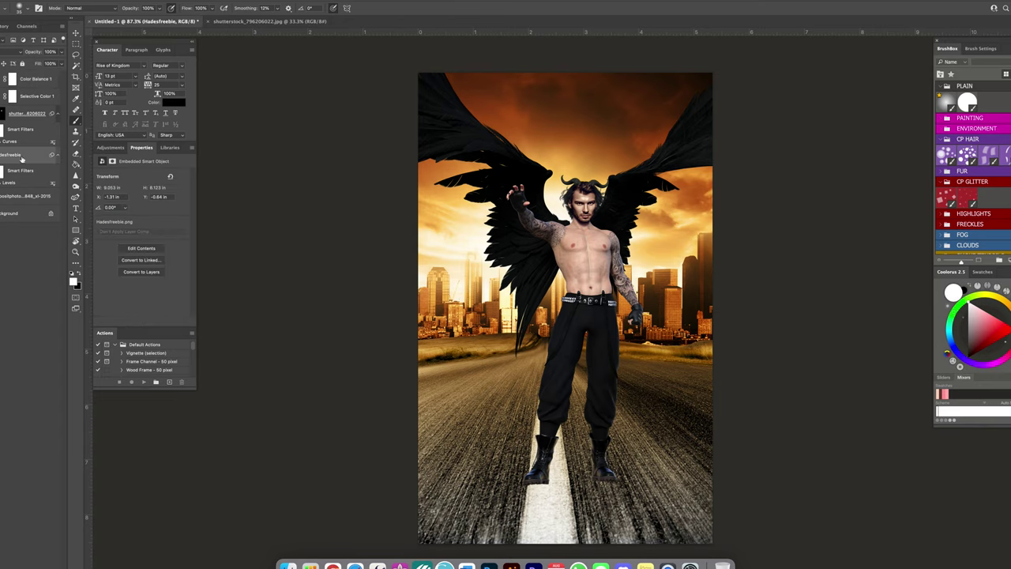
key(Return)
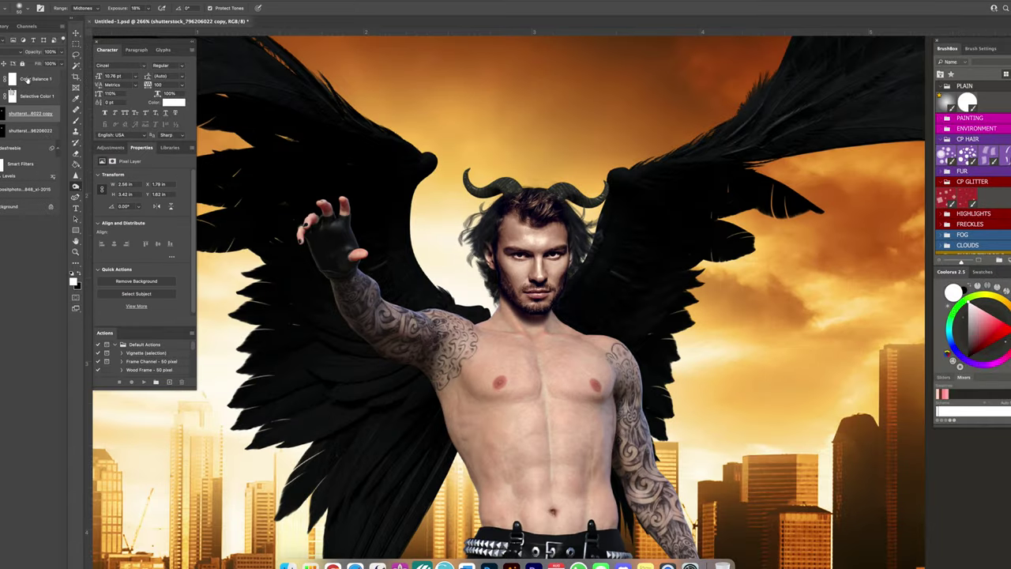
Shade the copied figure layer's abdomen with a small soft brush.
click(24, 79)
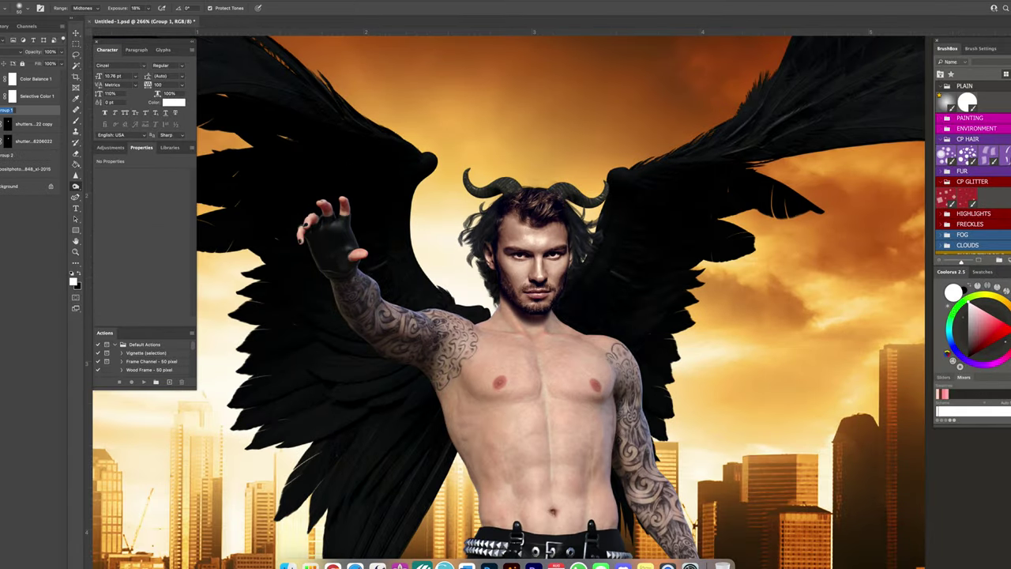
click(32, 124)
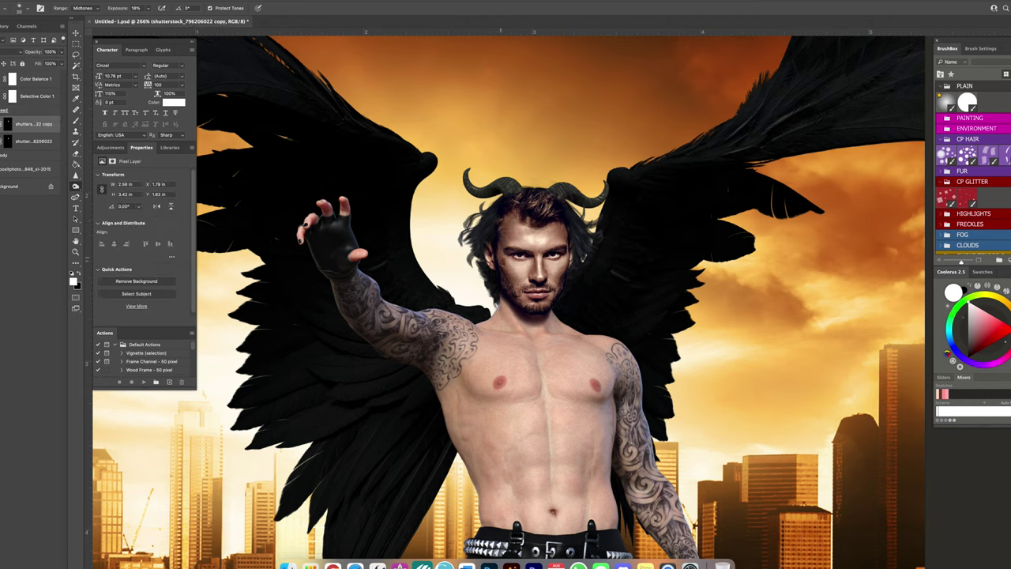
drag(539, 242, 537, 260)
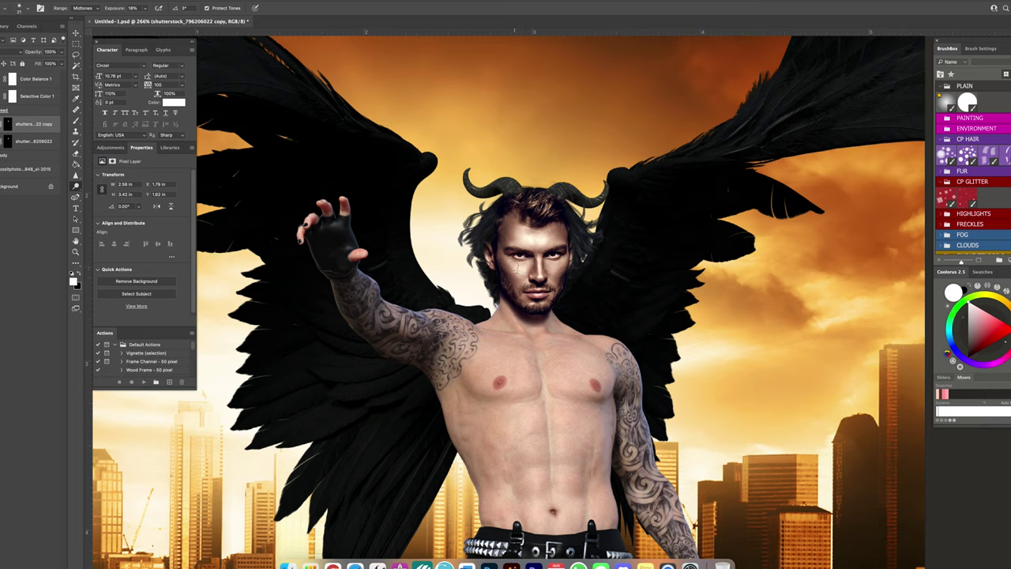
key(b)
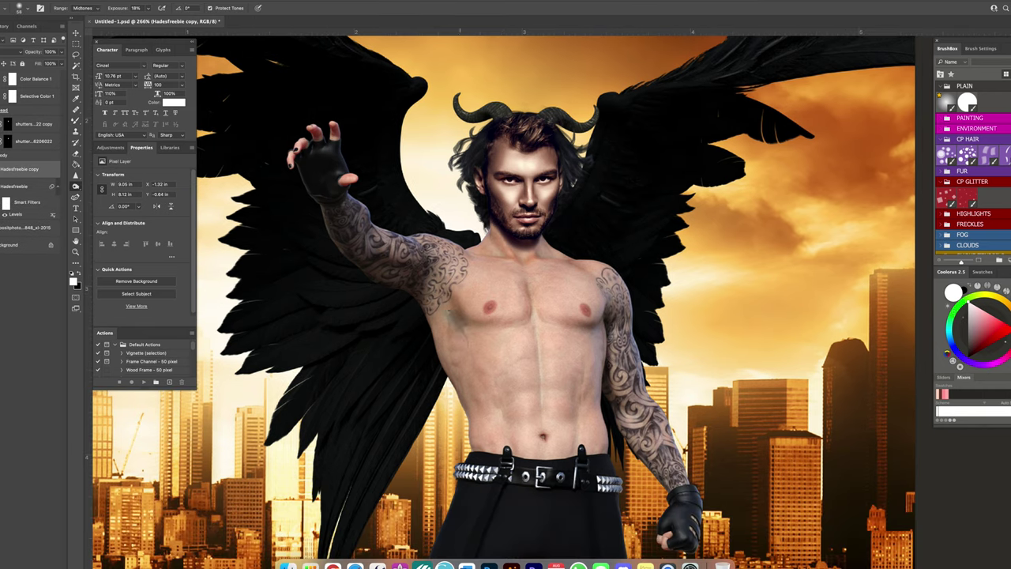
drag(494, 341, 535, 366)
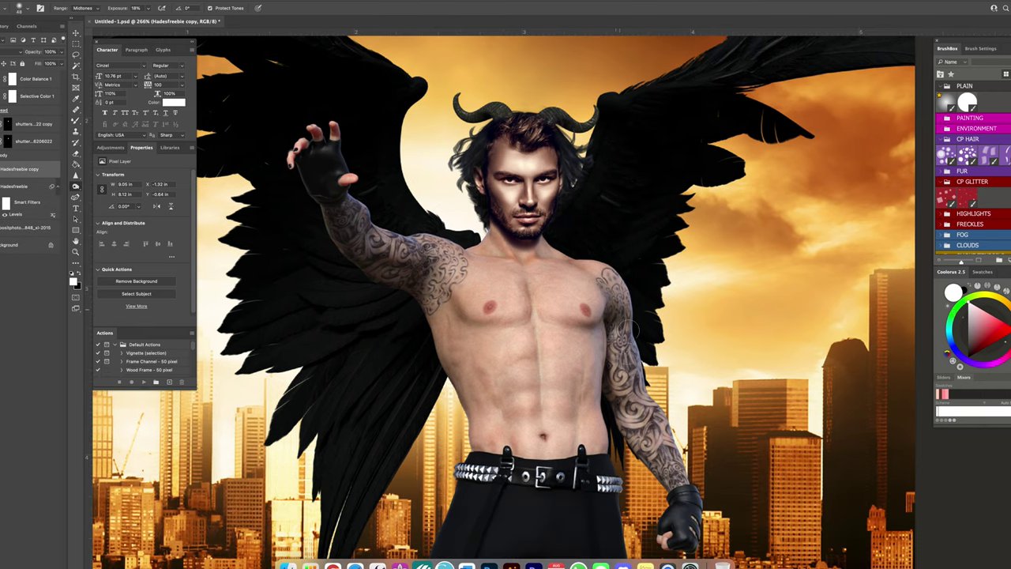
Blend the skin smoothly, then save and fit the whole cover in view.
scroll(656, 474, down, 2)
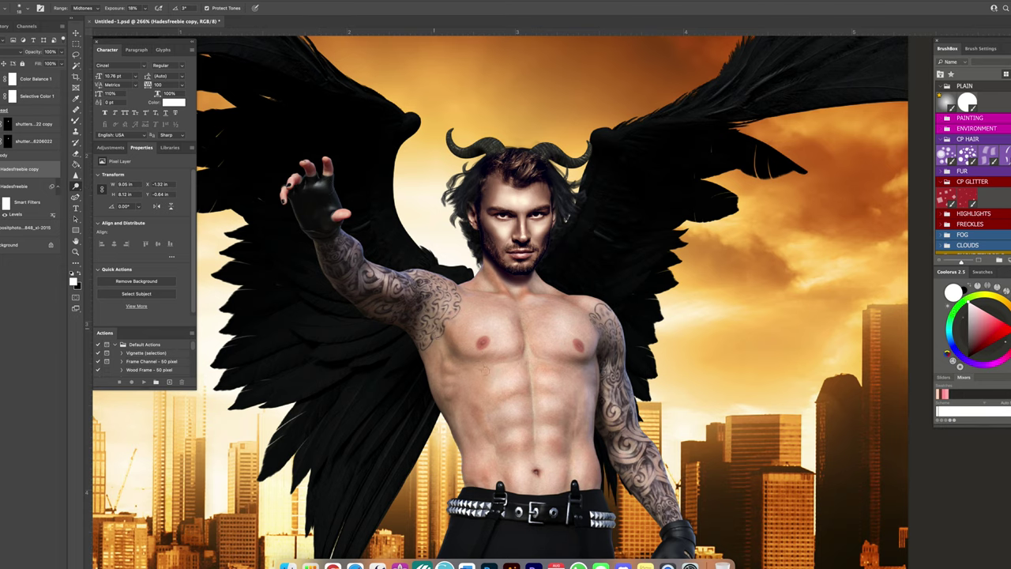
scroll(434, 302, down, 10)
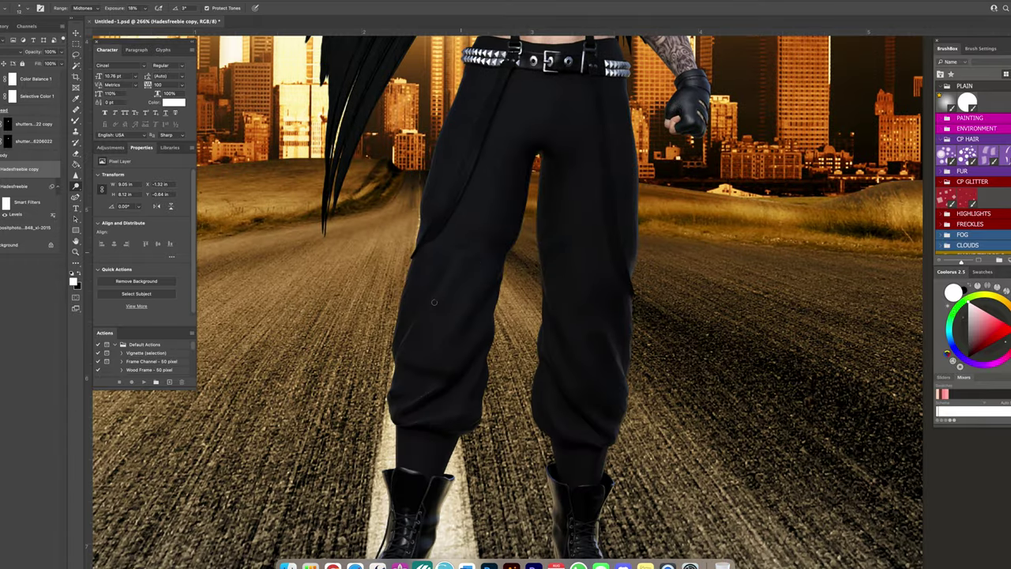
scroll(466, 415, up, 5)
scroll(633, 277, up, 5)
scroll(834, 142, up, 2)
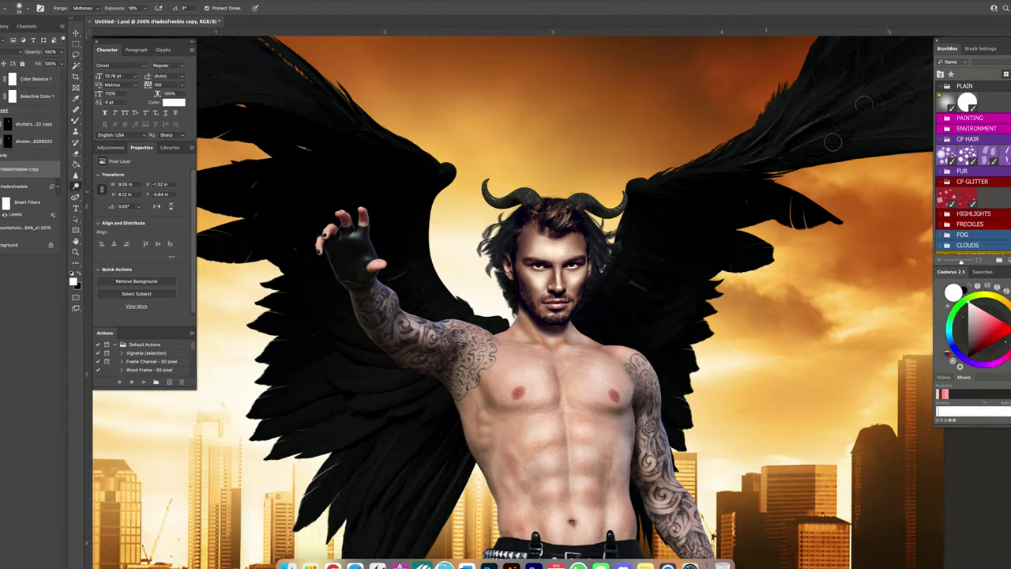
scroll(607, 268, down, 3)
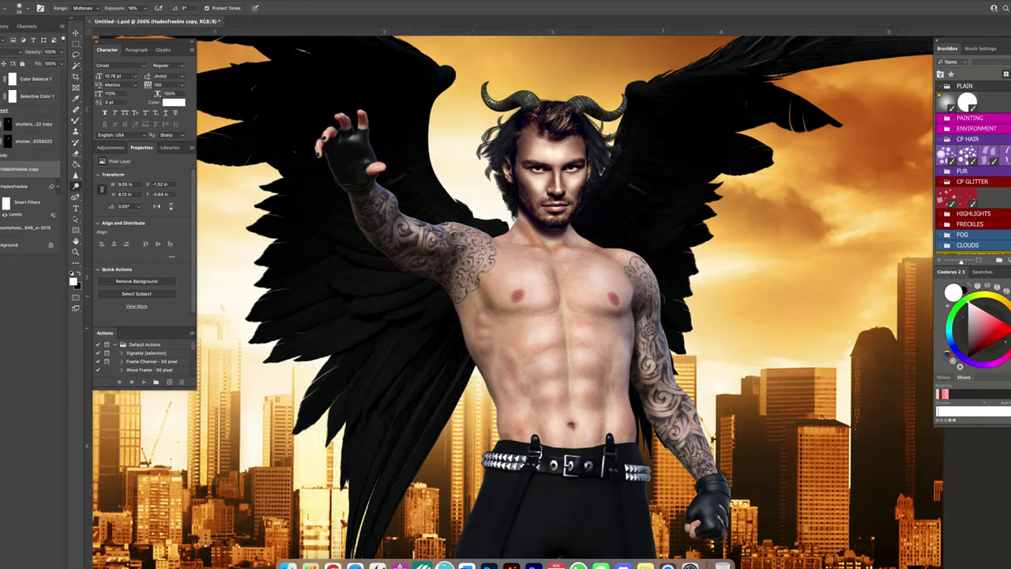
key(b)
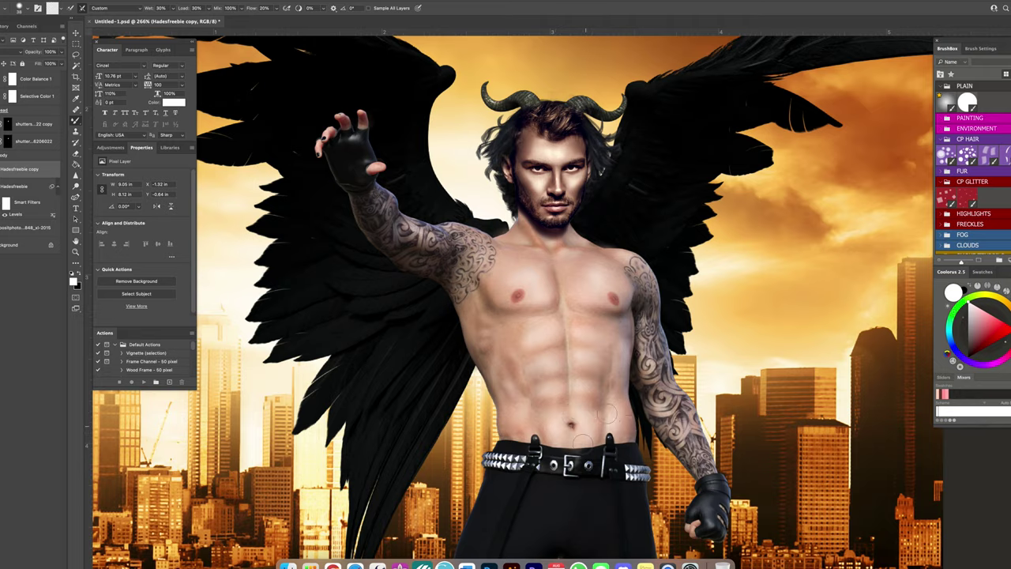
key(super+0)
key(super+s)
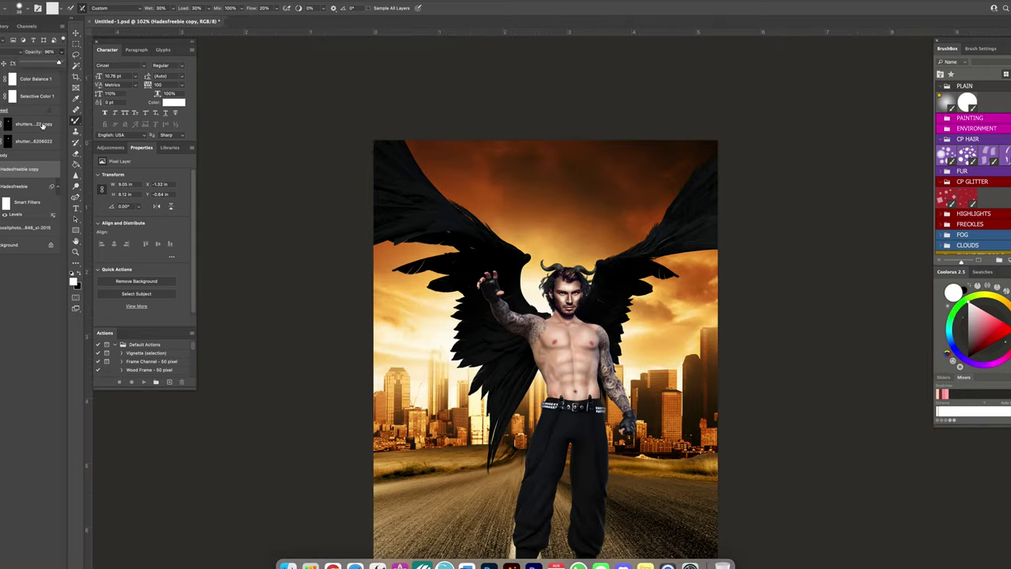
Duplicate the figure layer and raise its Exposure to +4.72.
key(super+j)
click(83, 0)
mouse_move(83, 9)
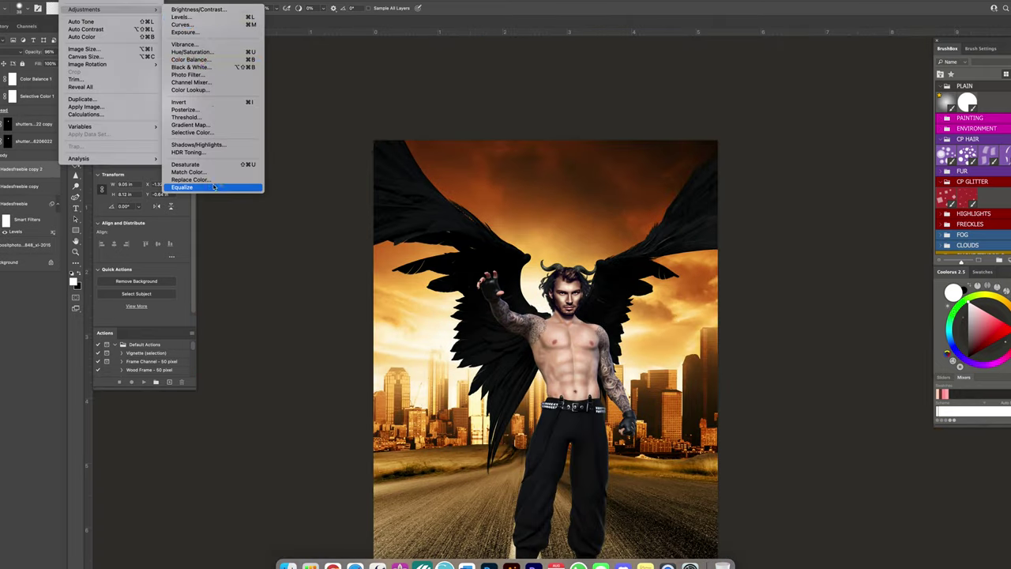
click(185, 32)
drag(245, 154, 278, 158)
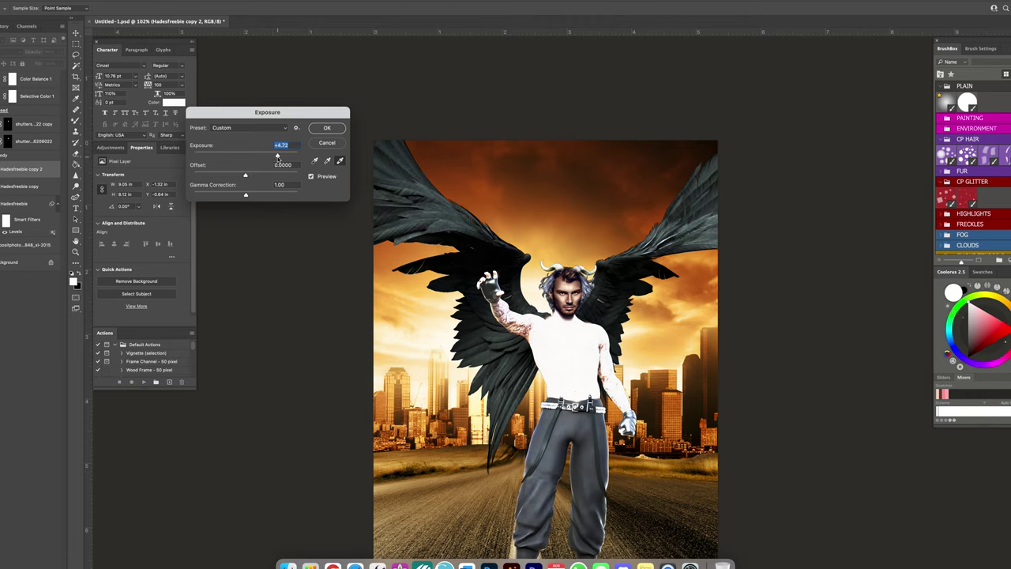
key(Return)
Hide the bright copy with a black mask and paint it back over both wings.
key(b)
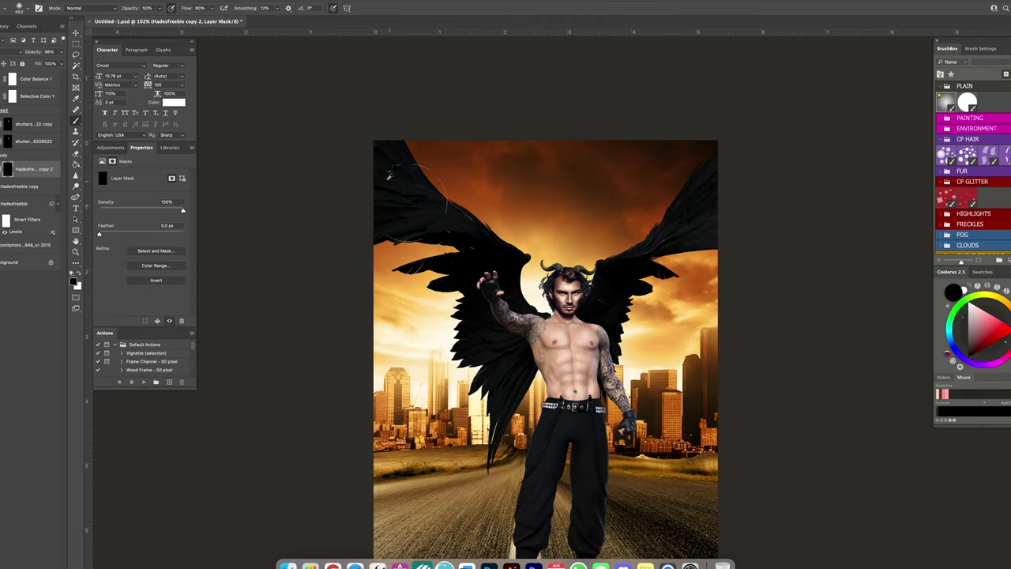
key(x)
drag(389, 177, 509, 277)
drag(442, 315, 506, 411)
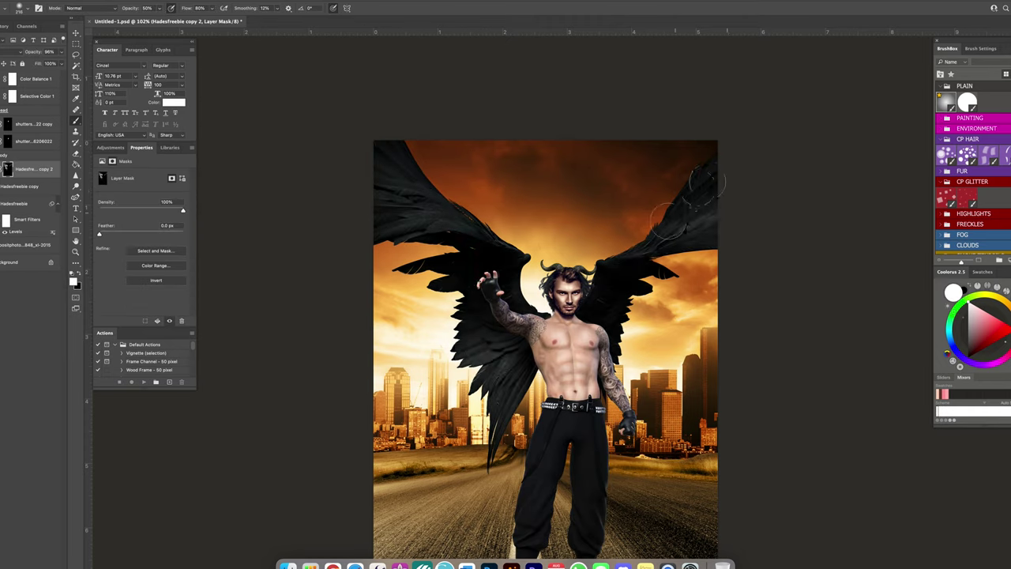
drag(695, 197, 665, 274)
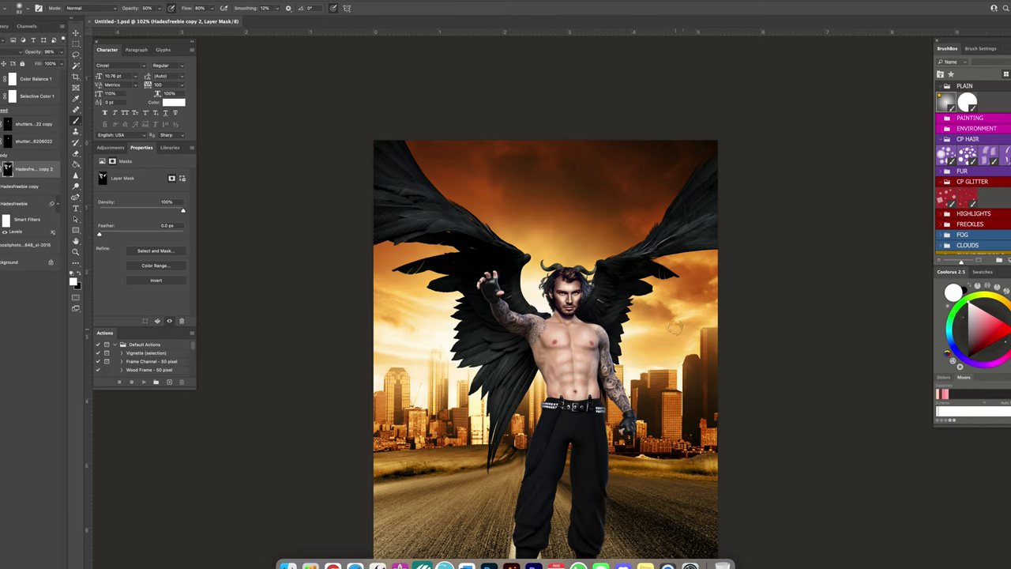
scroll(674, 328, down, 3)
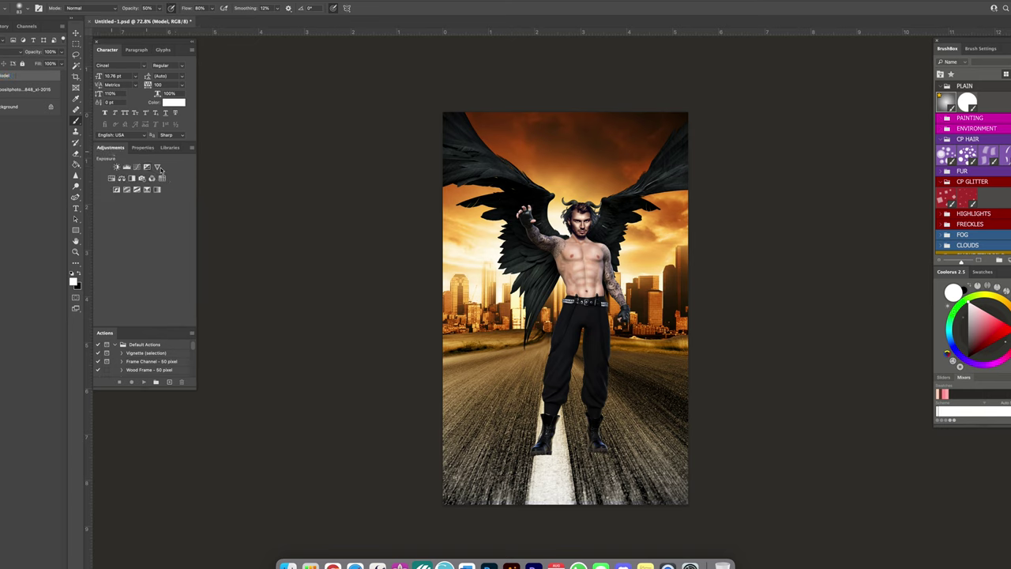
Adjust the Selective Color Whites range and add an EdgyAmber colour lookup at 8% opacity.
scroll(246, 69, up, 3)
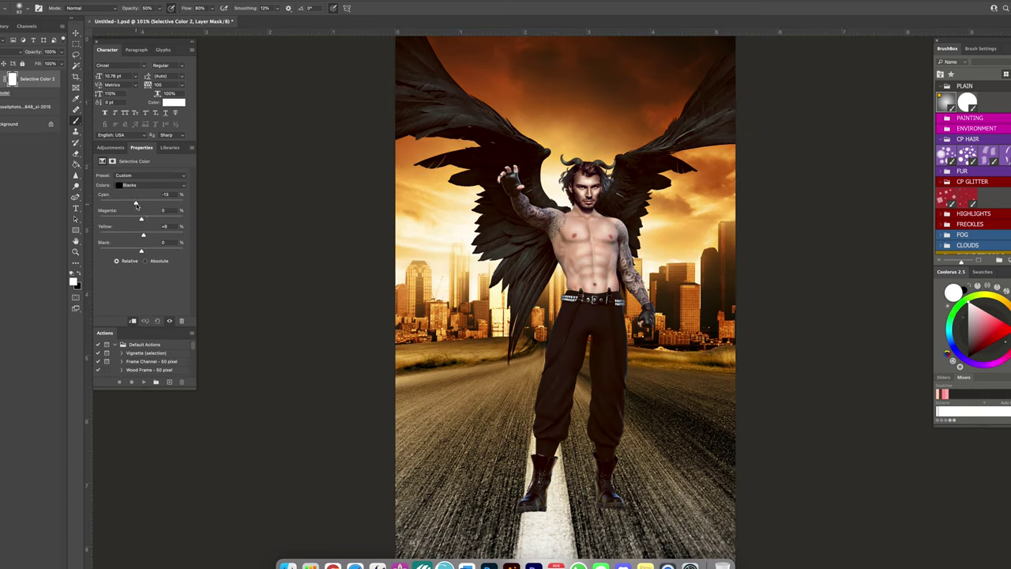
click(150, 185)
click(138, 176)
click(158, 174)
click(158, 248)
drag(57, 63, 22, 64)
Add more colour lookup layers: HorrorBlue at 17% opacity and Bleach Bypass.
click(158, 174)
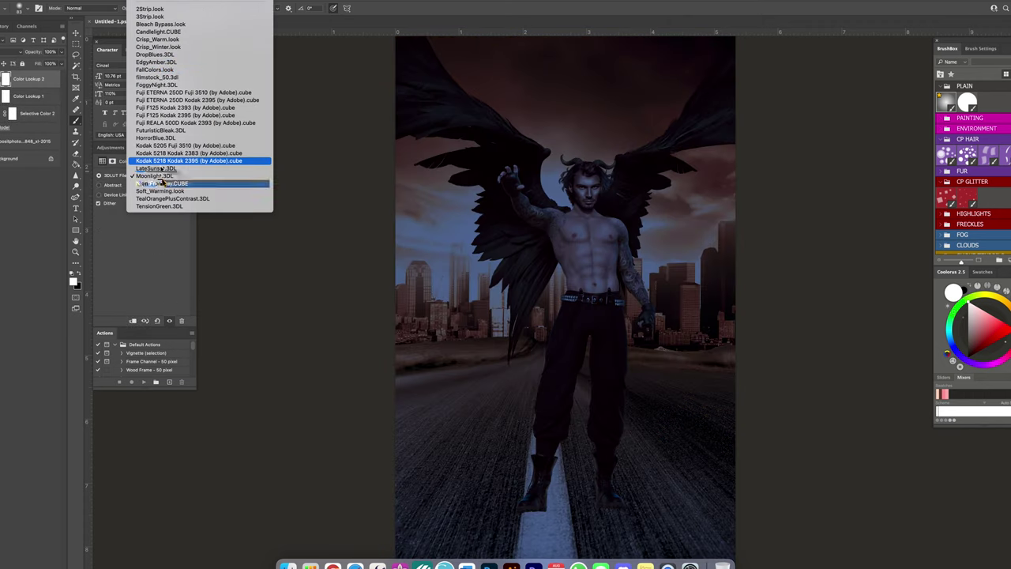
click(175, 49)
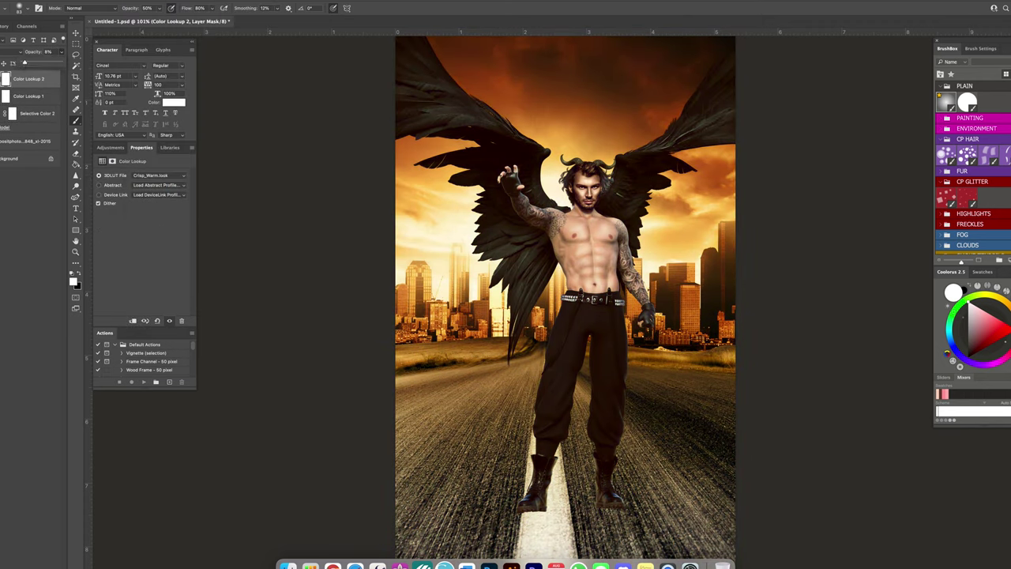
click(158, 175)
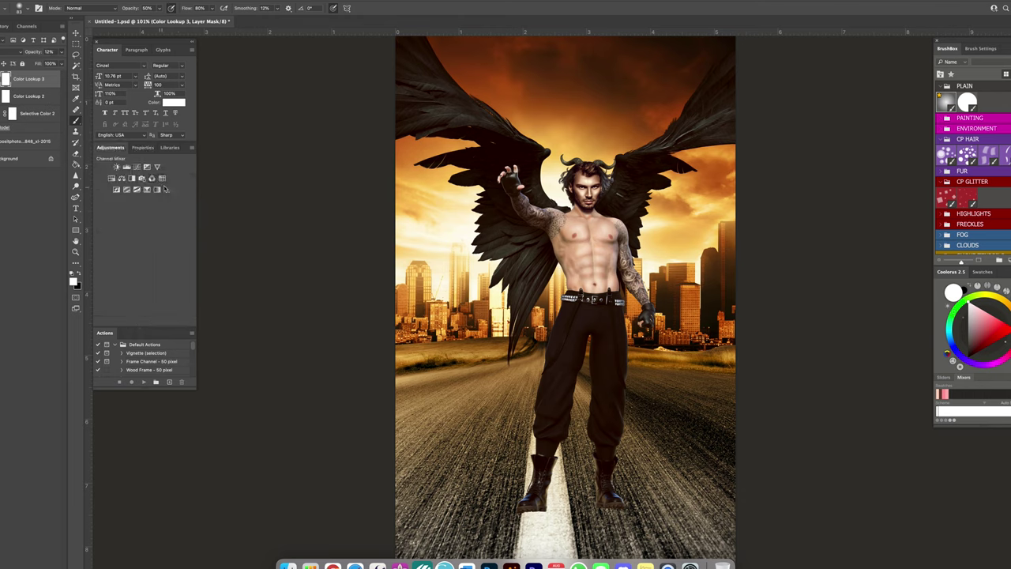
click(158, 174)
click(159, 274)
drag(60, 53, 26, 69)
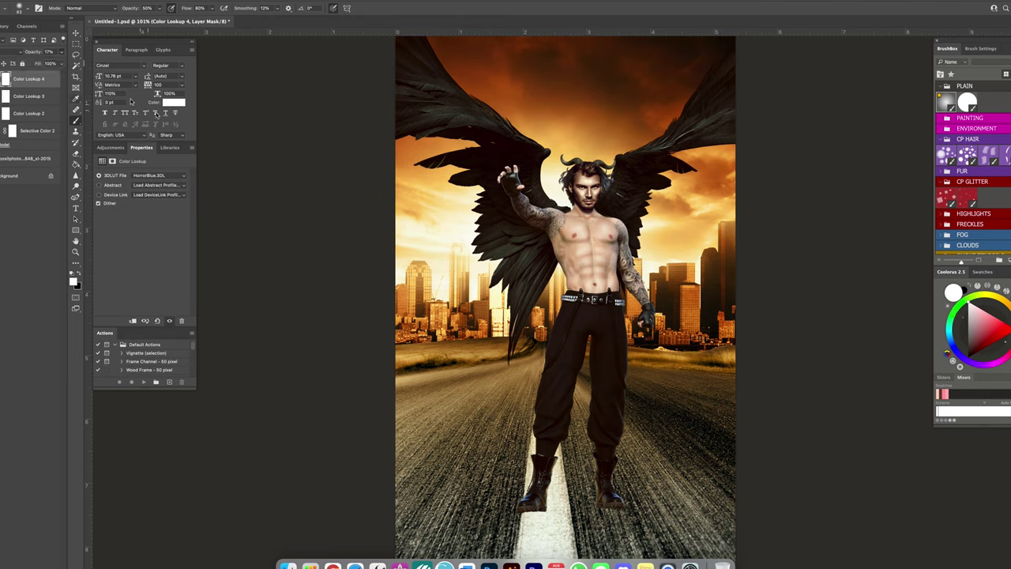
click(158, 175)
click(158, 214)
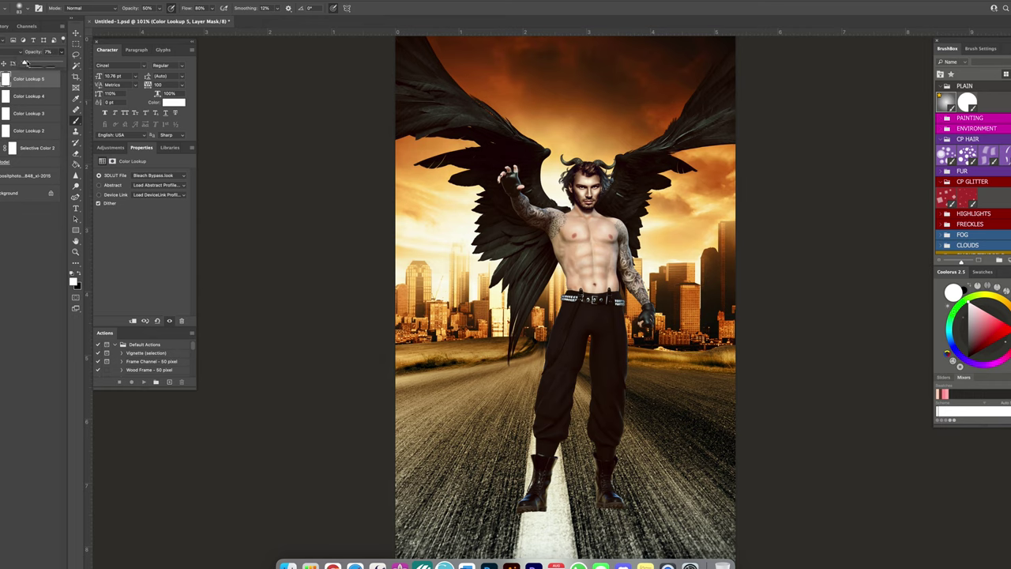
Try and delete a FoggyNight lookup, then group all colour lookup layers together.
click(158, 174)
click(177, 377)
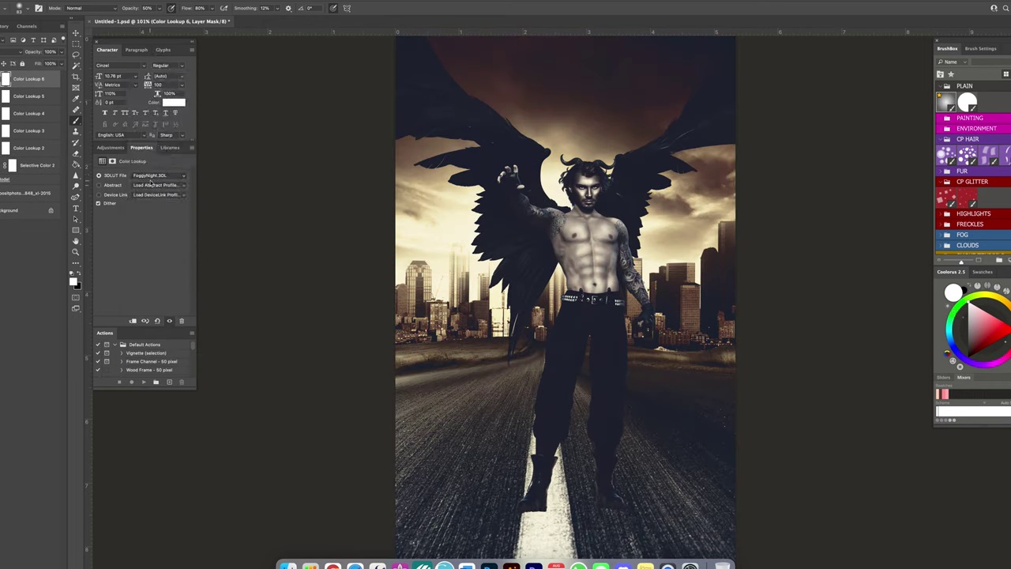
click(158, 175)
click(158, 147)
key(Delete)
shift+click(29, 131)
key(ctrl+g)
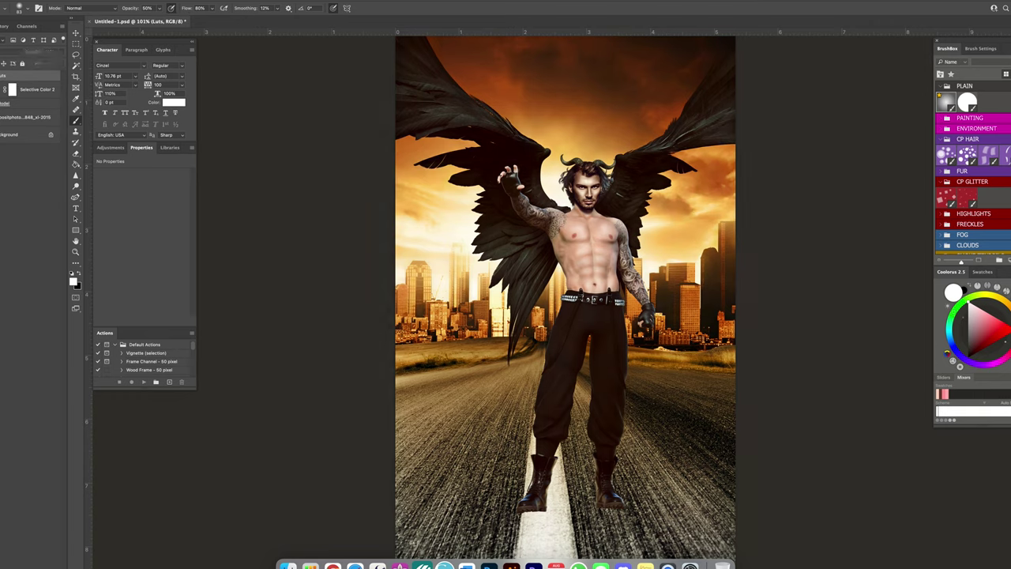
click(28, 117)
Add a new empty layer above the figure with a white low-opacity brush, then open the stock images folder.
key(o)
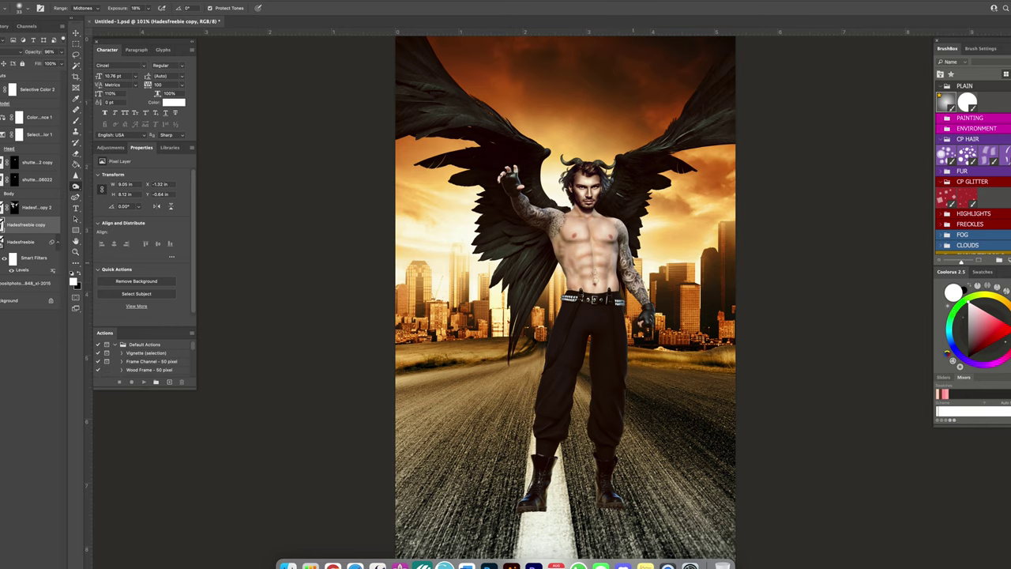
key(ctrl+shift+alt+n)
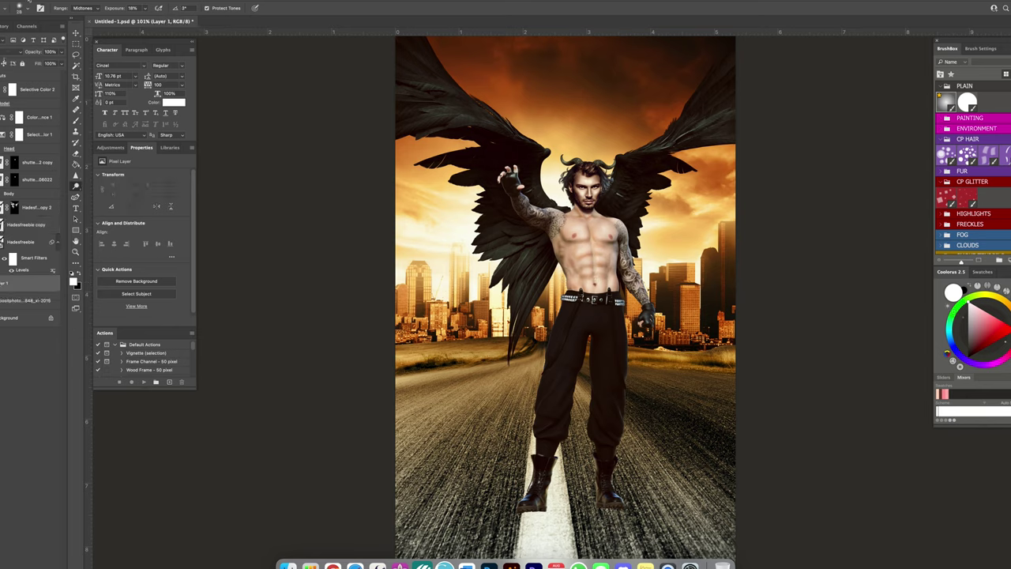
key(b)
key(x)
key(2)
key(9)
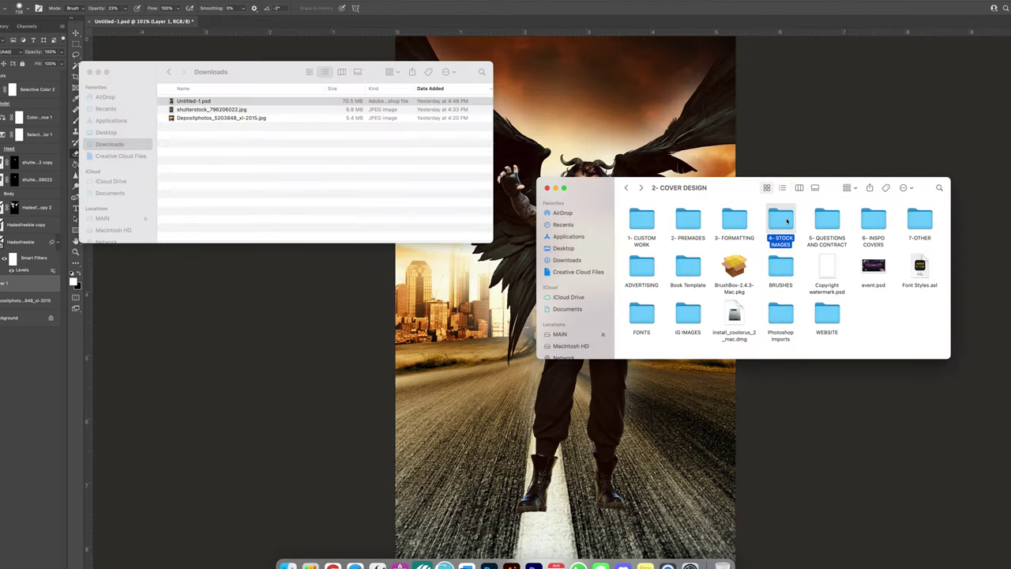
double_click(787, 221)
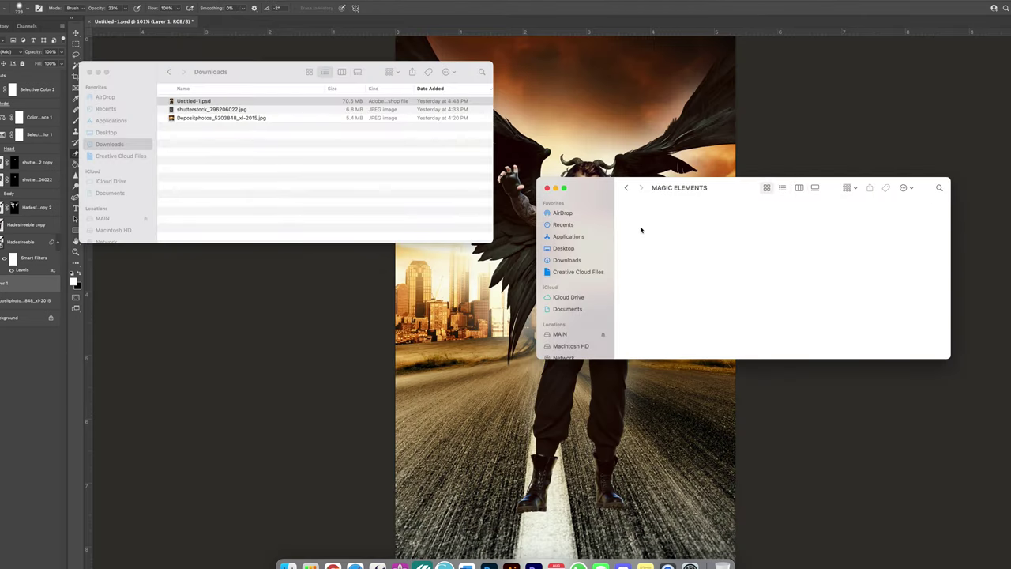
Place the sun-glow file, shift its hue +180 to orange, and move it into the upper sky.
double_click(734, 223)
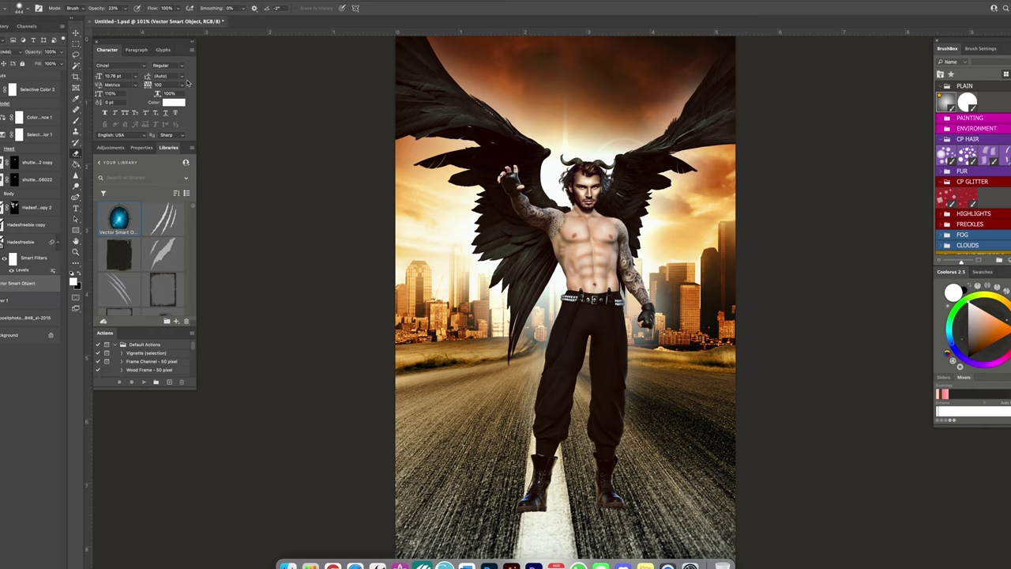
key(ctrl+u)
drag(198, 154, 241, 155)
key(Return)
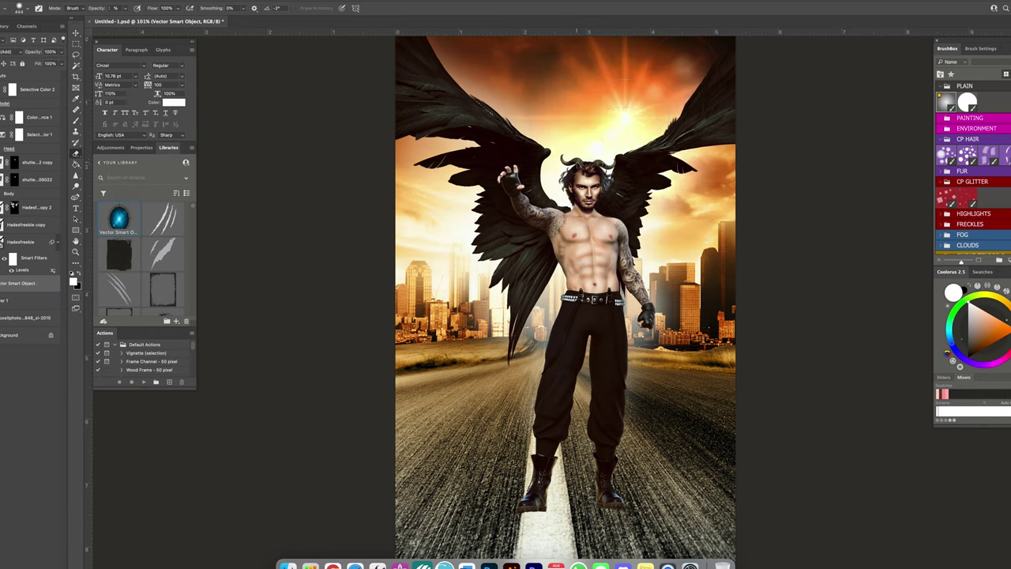
key(ctrl+t)
drag(642, 113, 734, 102)
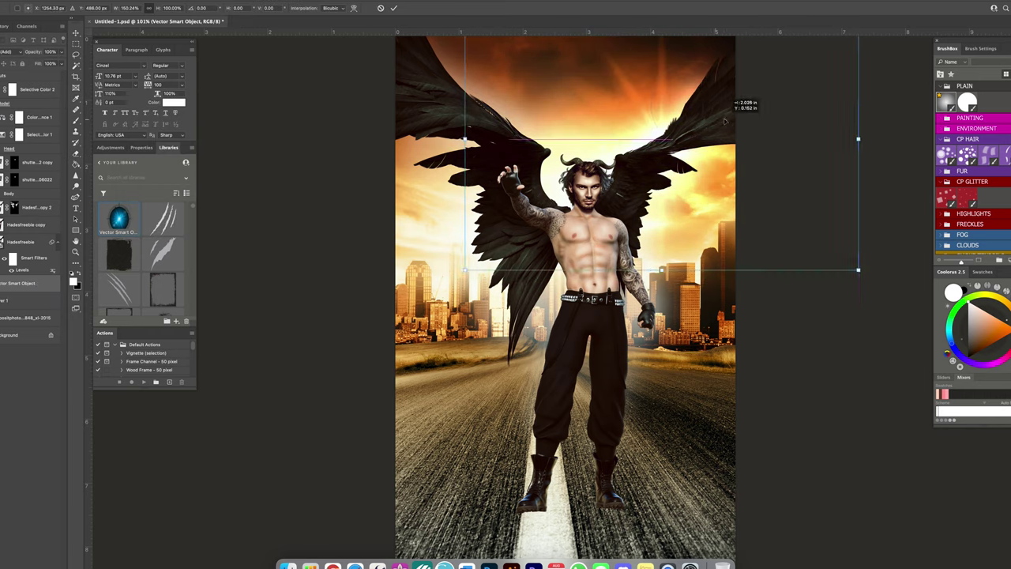
drag(61, 63, 55, 65)
Duplicate the orange glow and position it at the top centre of the sky.
key(ctrl+j)
key(ctrl+t)
mouse_move(774, 222)
mouse_down()
mouse_move(585, 365)
mouse_move(531, 99)
mouse_move(583, 84)
mouse_up()
key(Return)
key(b)
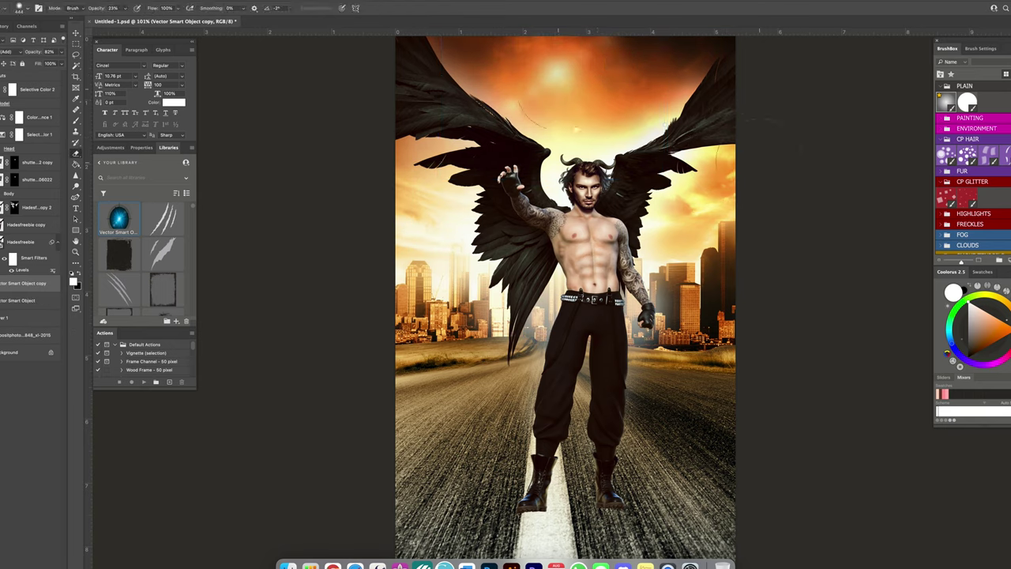
key(ctrl+t)
drag(512, 93, 580, 87)
key(Return)
key(b)
click(28, 106)
key(ctrl+shift+alt+n)
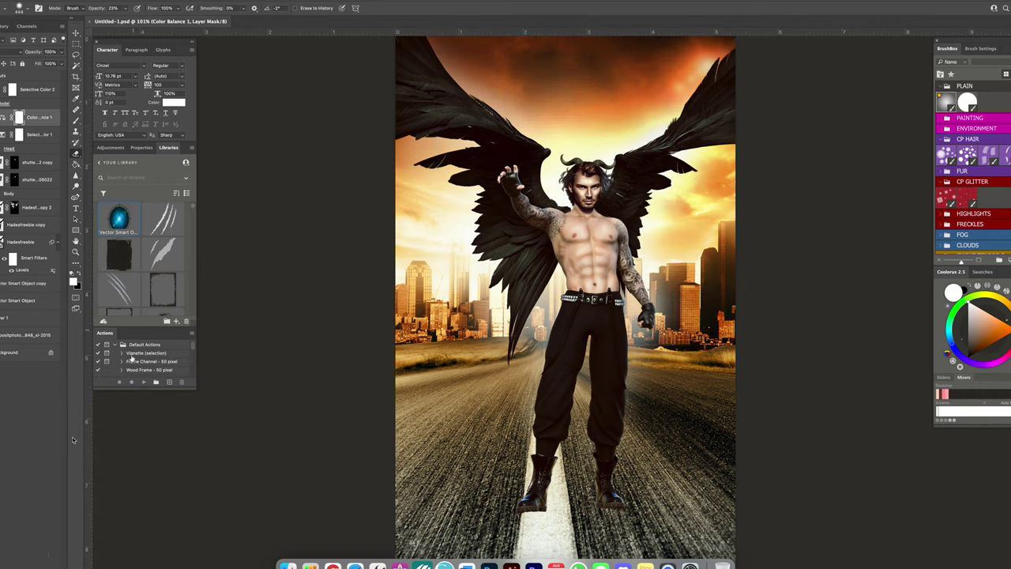
Replace the extra layer with a new blank one, pick light pink, and set brush Flow to 45%.
scroll(586, 204, up, 5)
key(Delete)
click(974, 305)
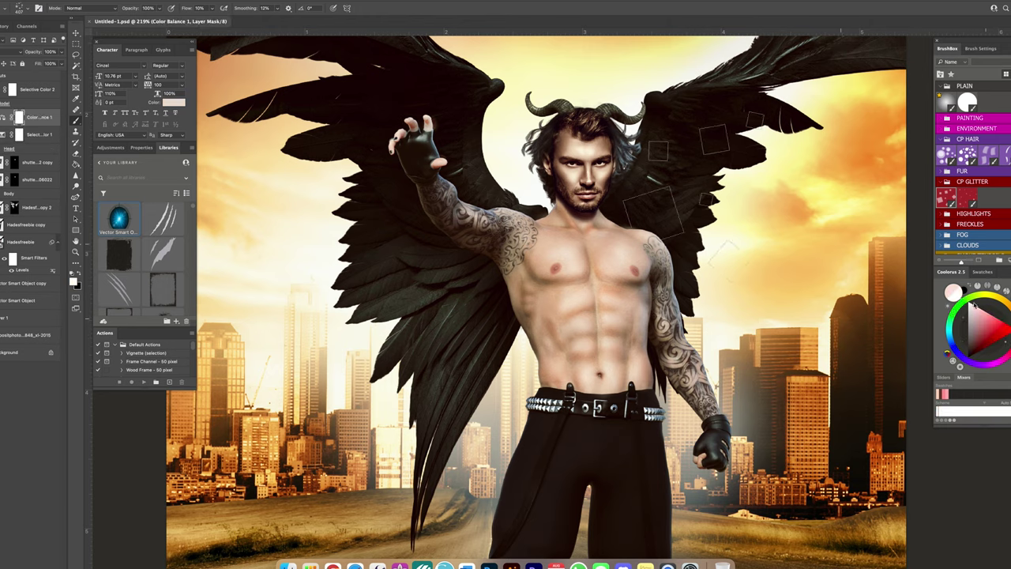
click(982, 322)
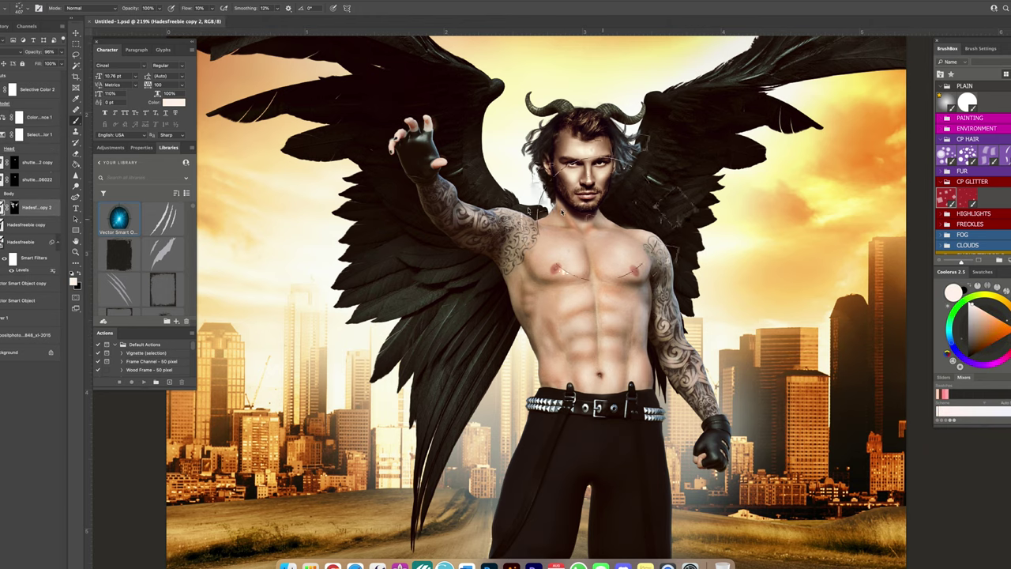
key(ctrl+shift+alt+n)
key(shift+4)
key(shift+5)
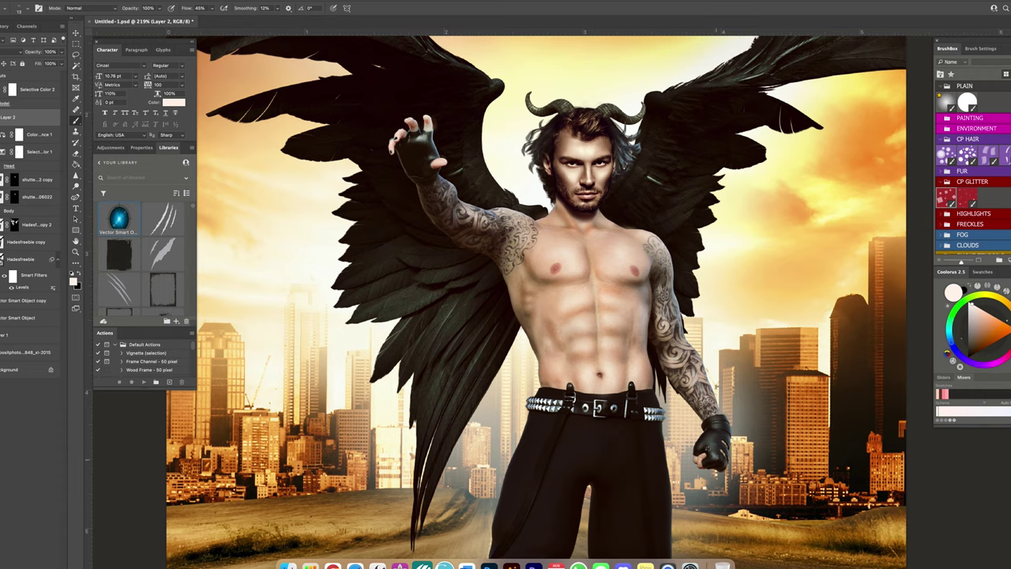
scroll(544, 373, down, 10)
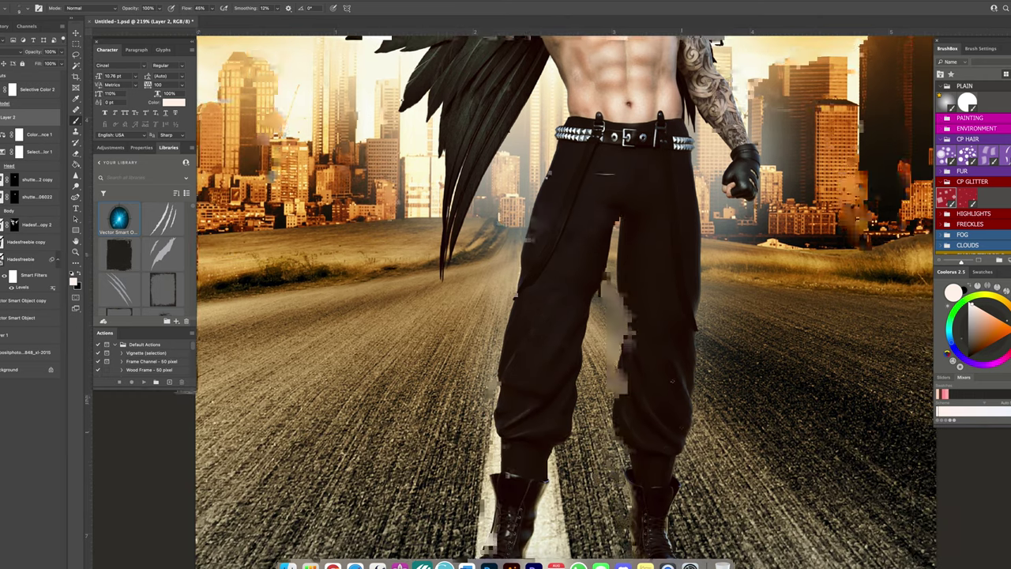
scroll(681, 366, up, 2)
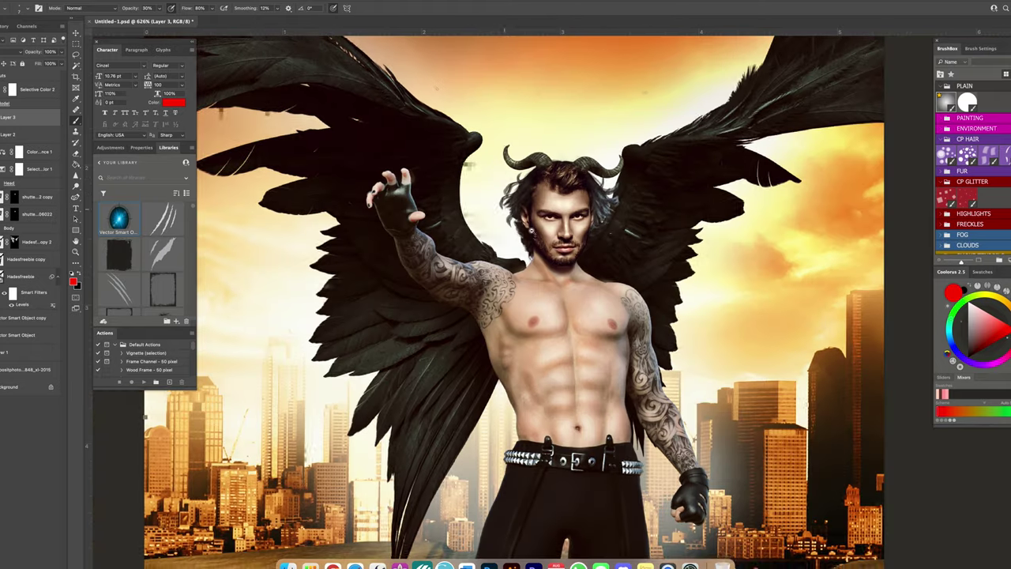
Sample a very dark brown from the hair and paint strands on the head's left side.
scroll(592, 229, up, 2)
alt+click(546, 162)
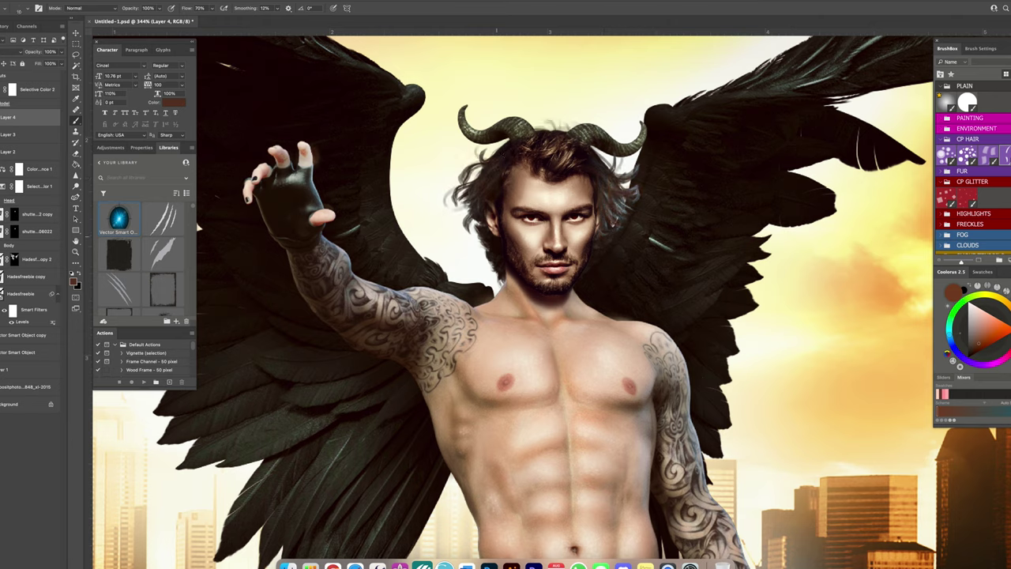
alt+click(544, 130)
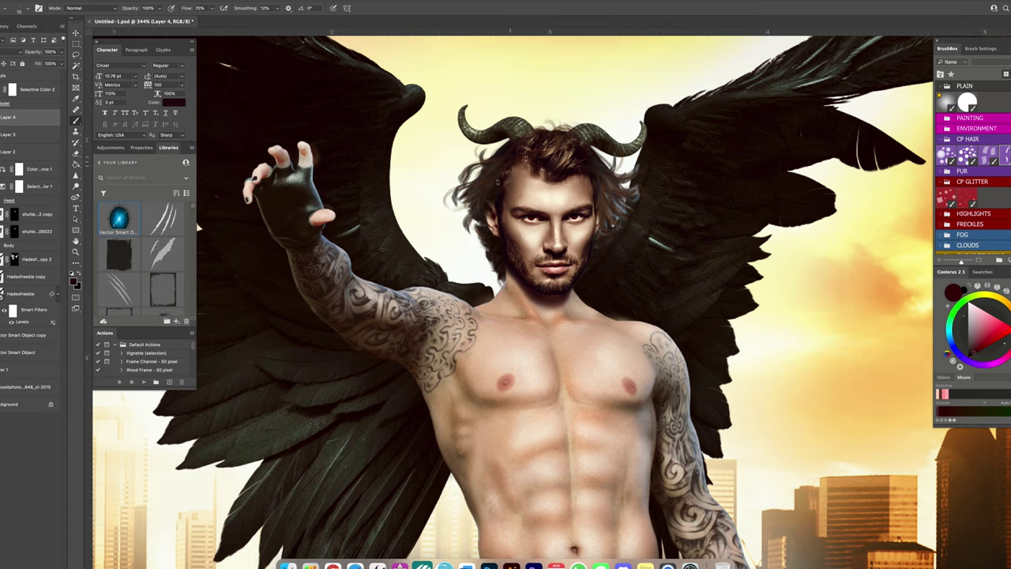
drag(460, 216, 485, 163)
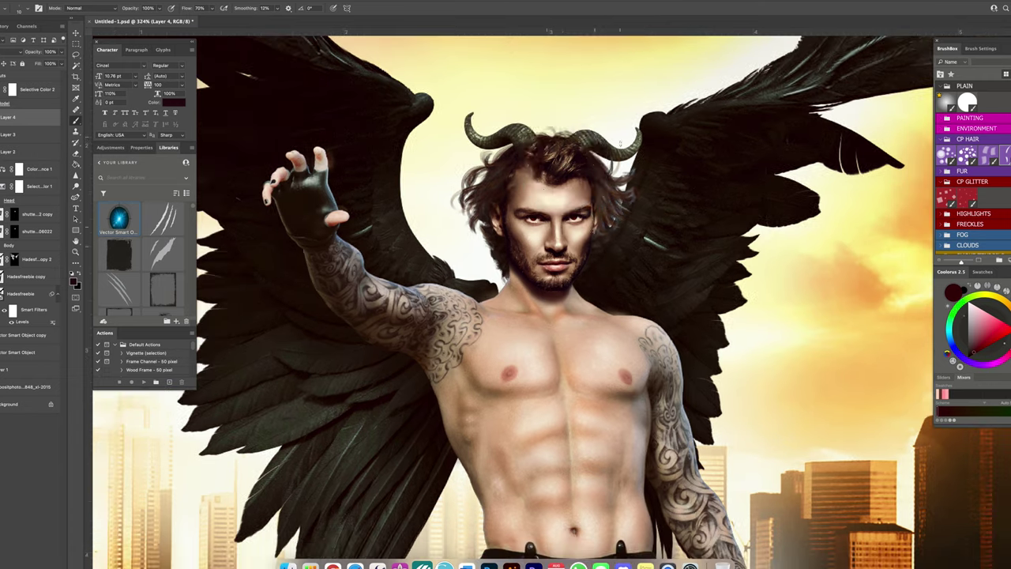
Sample a light skin tone, switch the paint colour to white, and add a new layer.
alt+click(563, 169)
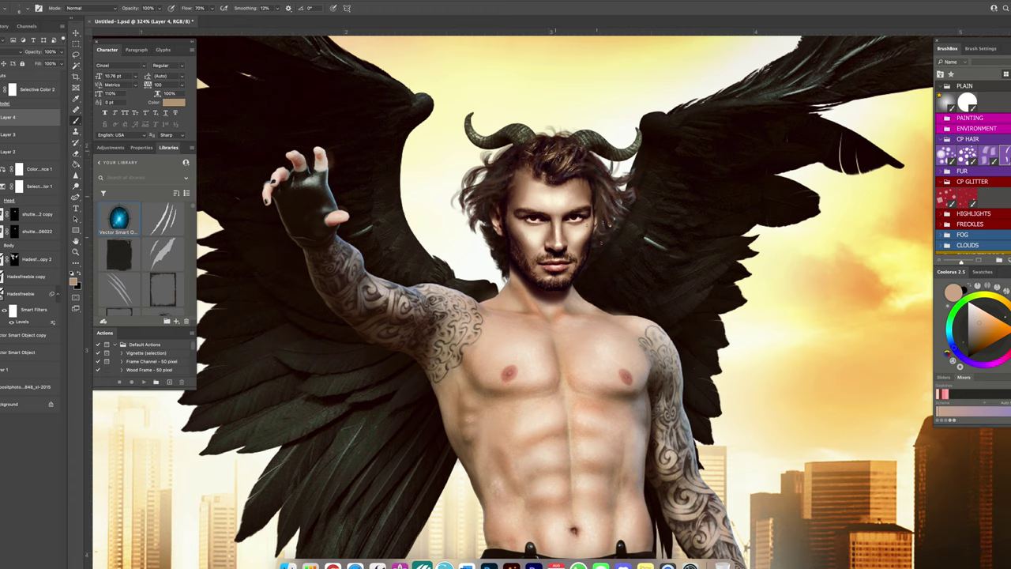
scroll(553, 221, up, 1)
key(shift+8)
key(x)
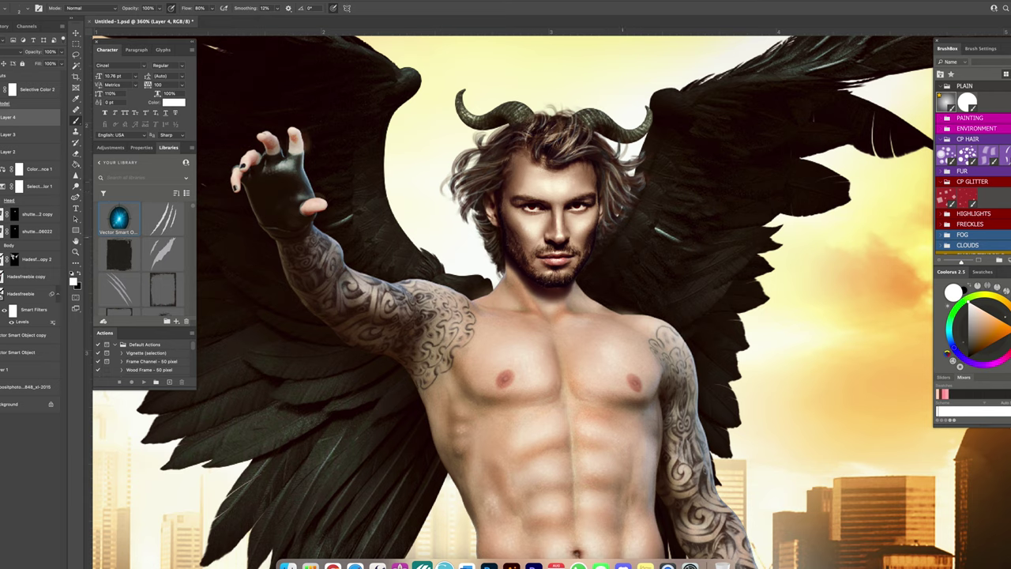
key(ctrl+0)
key(ctrl+shift+alt+n)
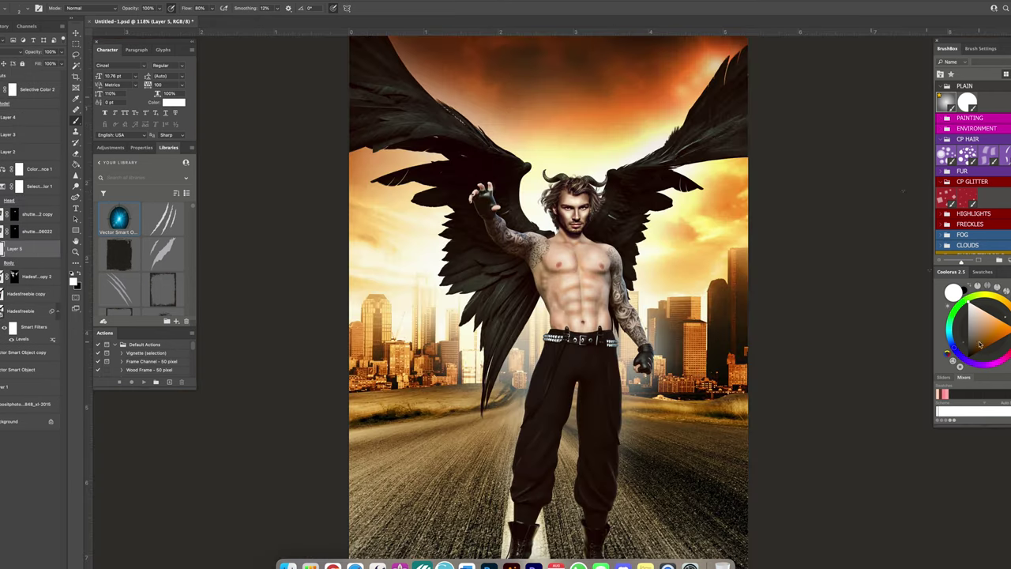
Sample a dark brown from the hair and add a new empty layer.
scroll(638, 212, up, 5)
alt+click(638, 212)
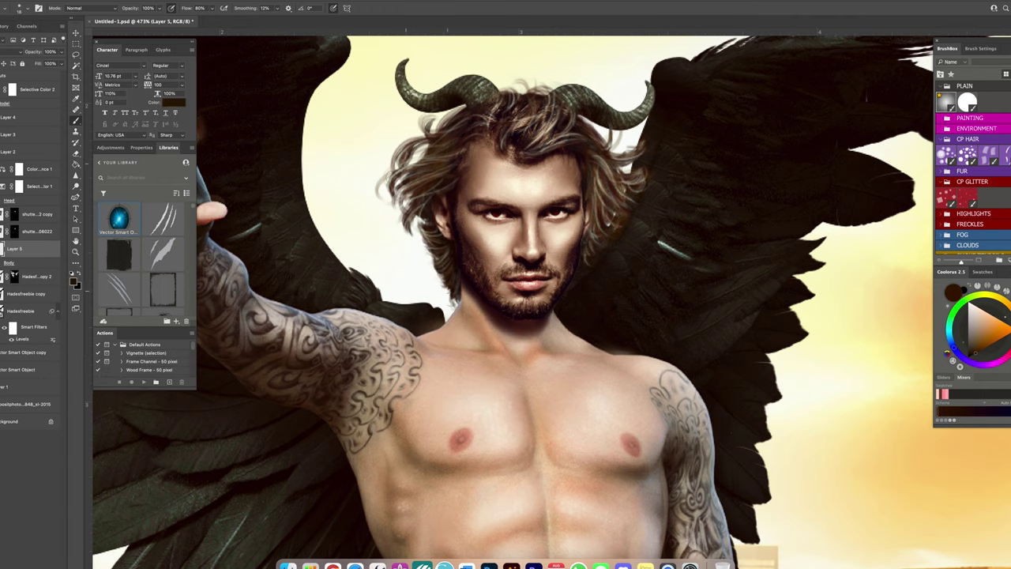
scroll(585, 166, down, 5)
scroll(506, 301, up, 5)
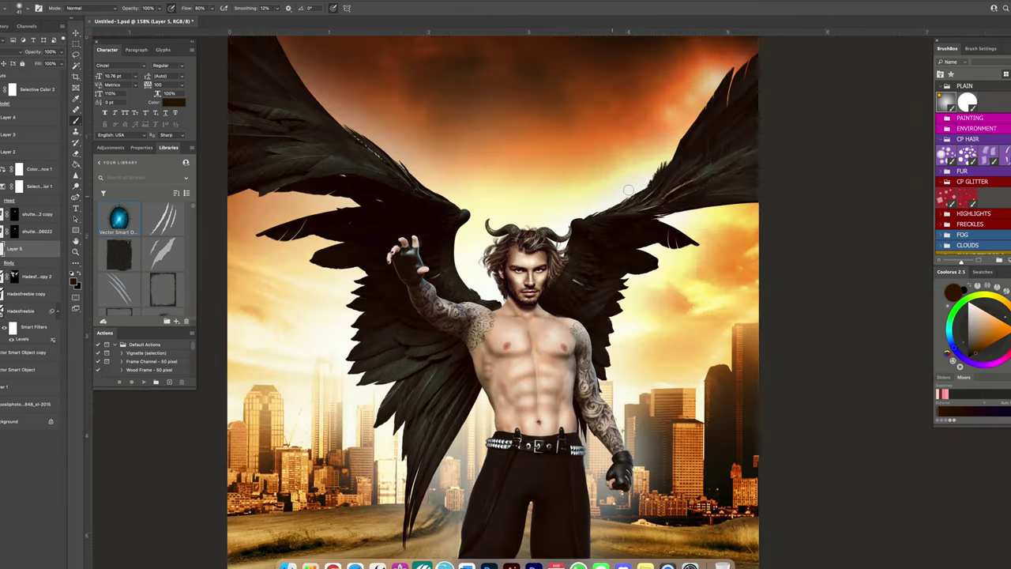
scroll(505, 300, up, 3)
key(ctrl+shift+alt+n)
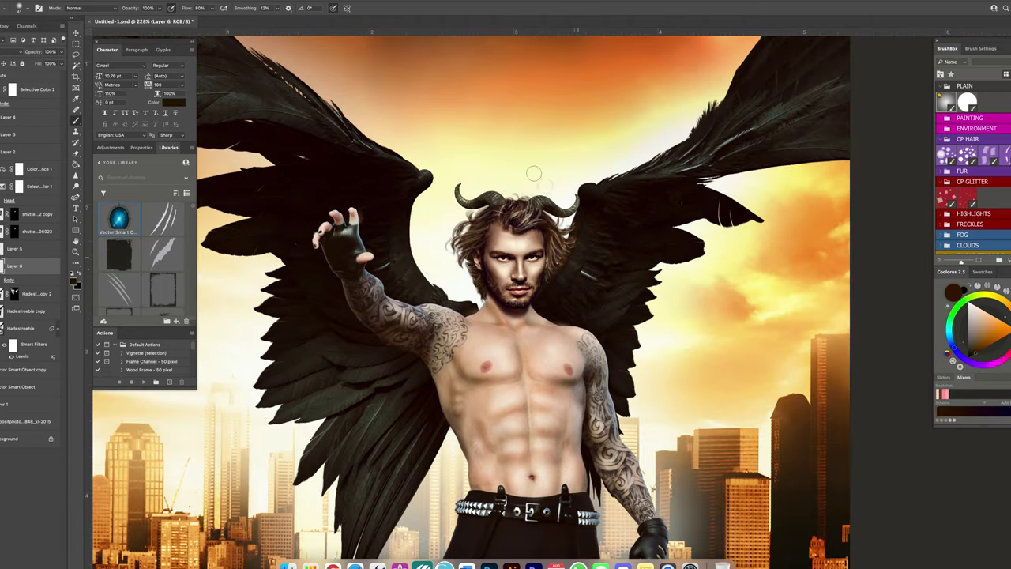
key(ctrl+0)
Set the paint colour to white on another new layer with brush opacity at 30%.
key(x)
key(ctrl+shift+alt+n)
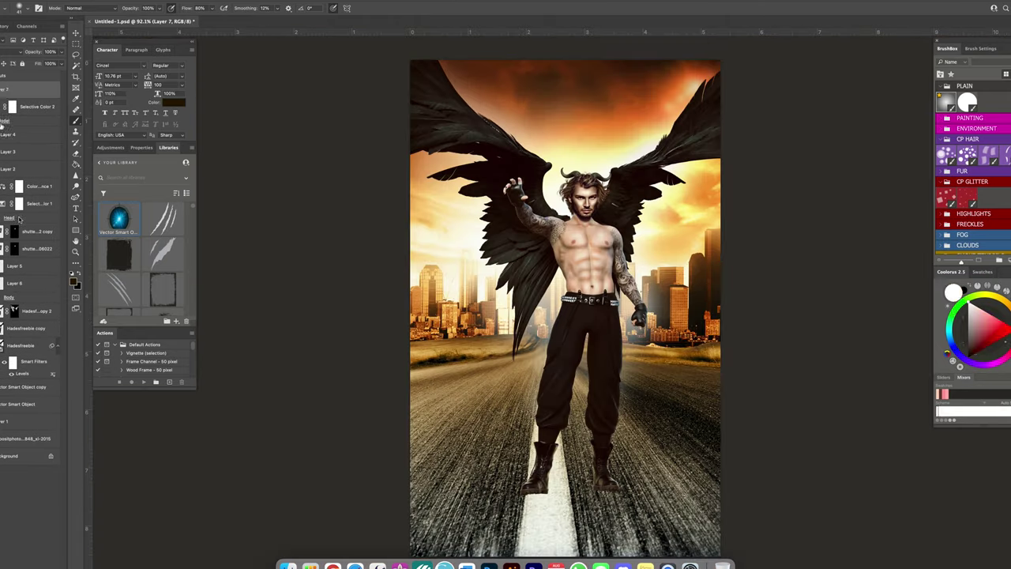
key(ctrl+shift+bracketright)
key(3)
scroll(593, 162, up, 5)
scroll(593, 162, down, 6)
scroll(614, 151, up, 2)
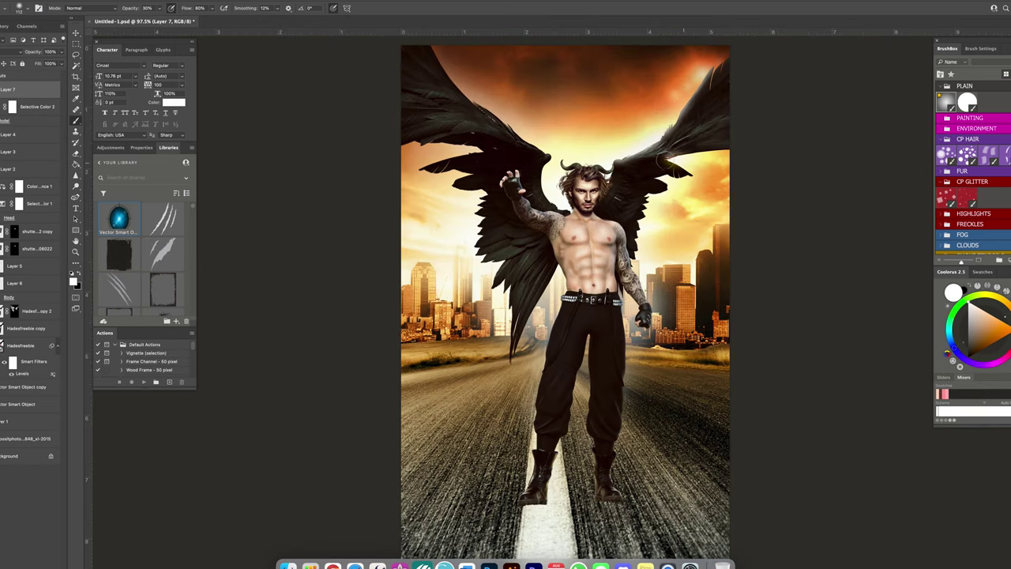
Paint a soft glow along the wing edges and under the wing, then add a new layer.
drag(682, 191, 715, 202)
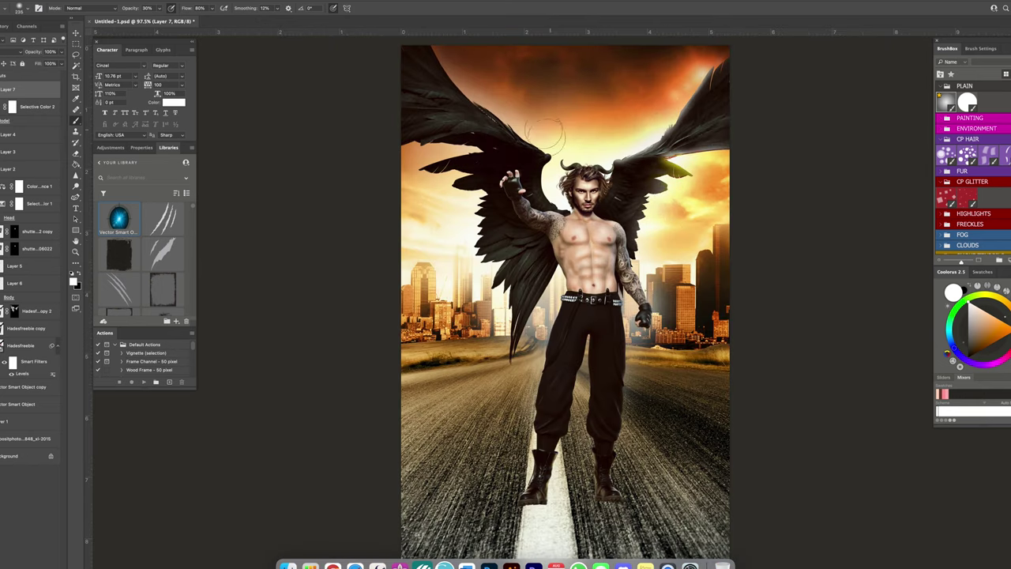
drag(583, 152, 567, 152)
right_click(467, 86)
drag(482, 150, 427, 165)
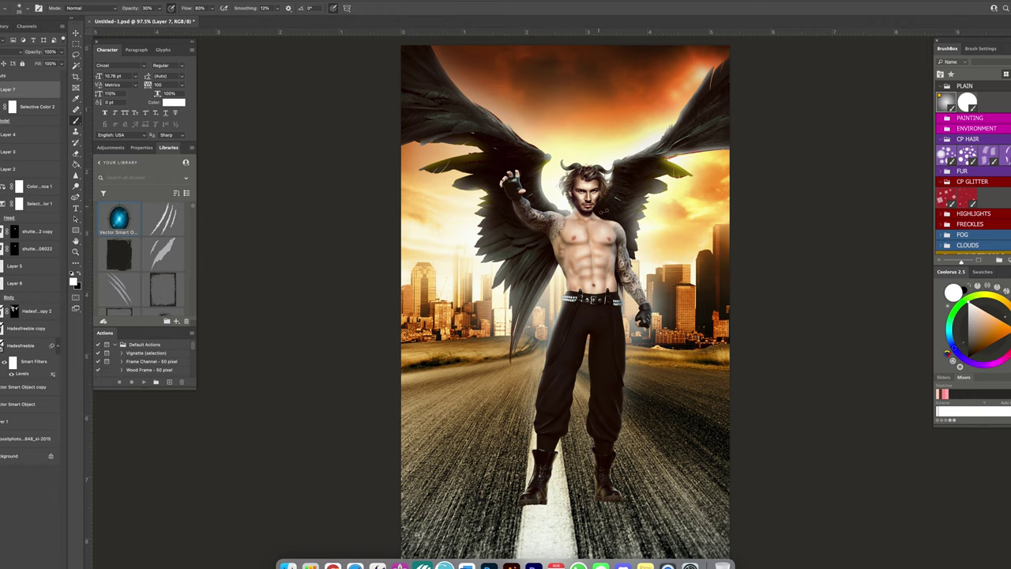
alt+click(540, 261)
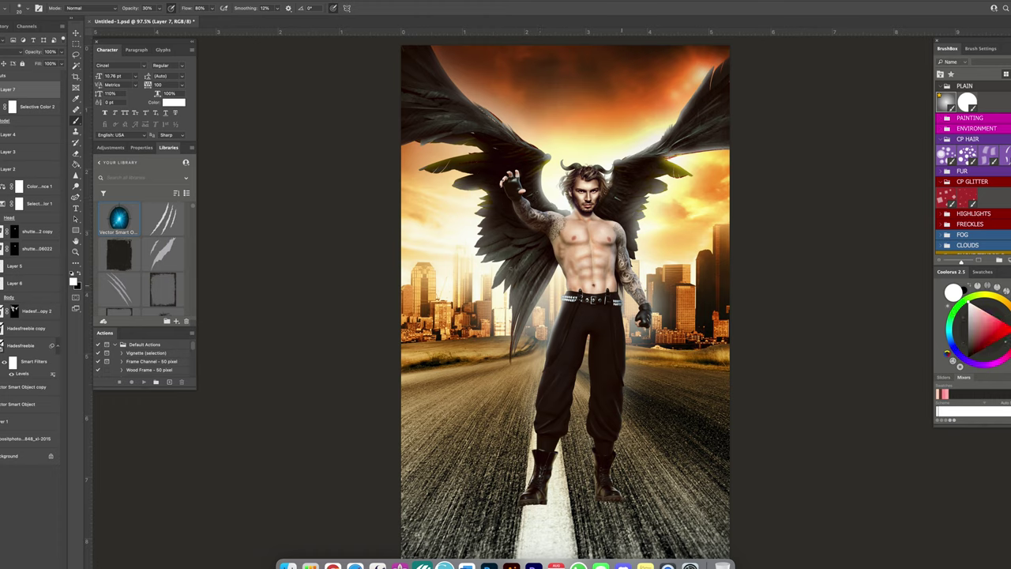
click(28, 439)
key(ctrl+shift+alt+n)
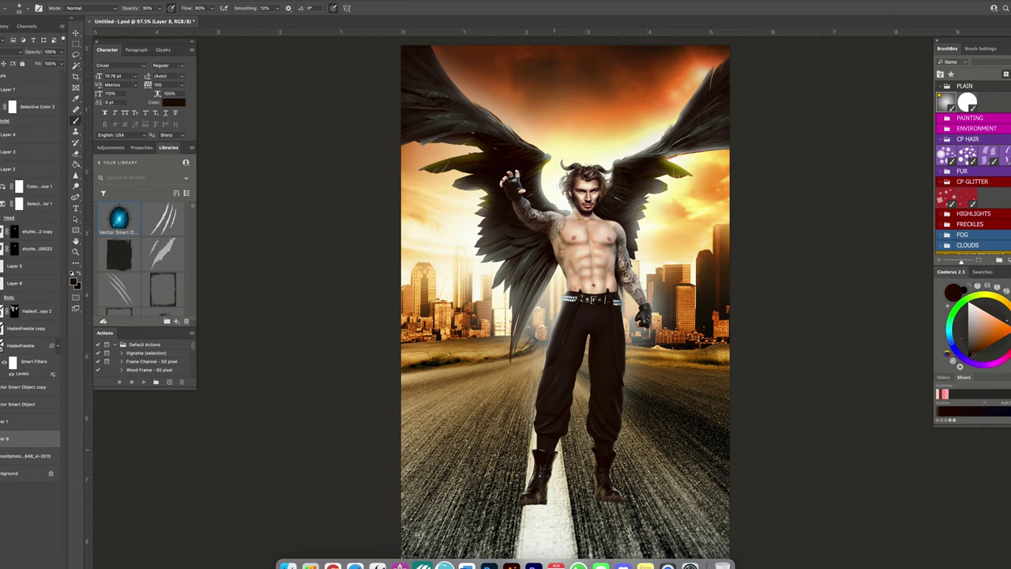
key(ctrl+minus)
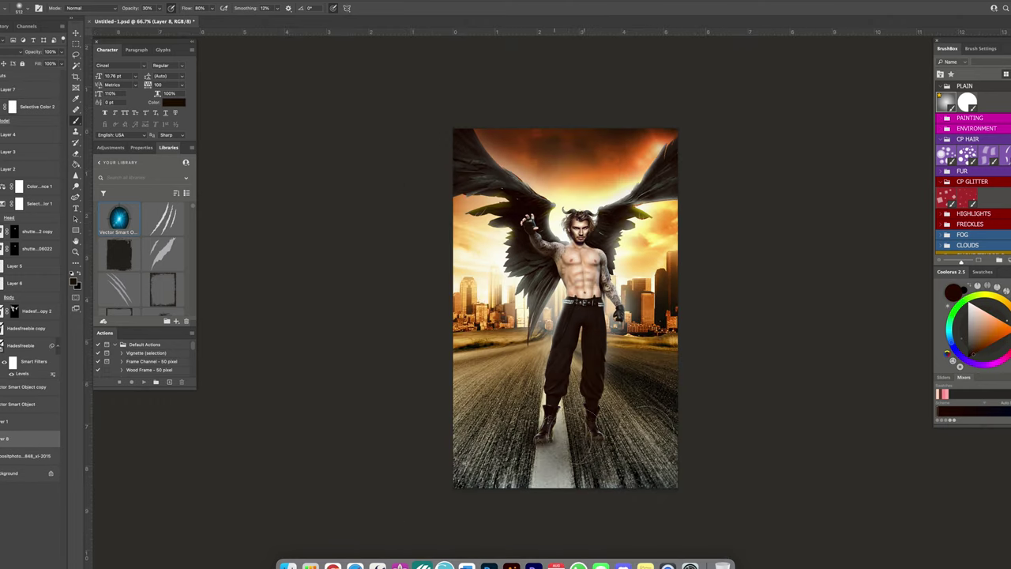
key(ctrl+plus)
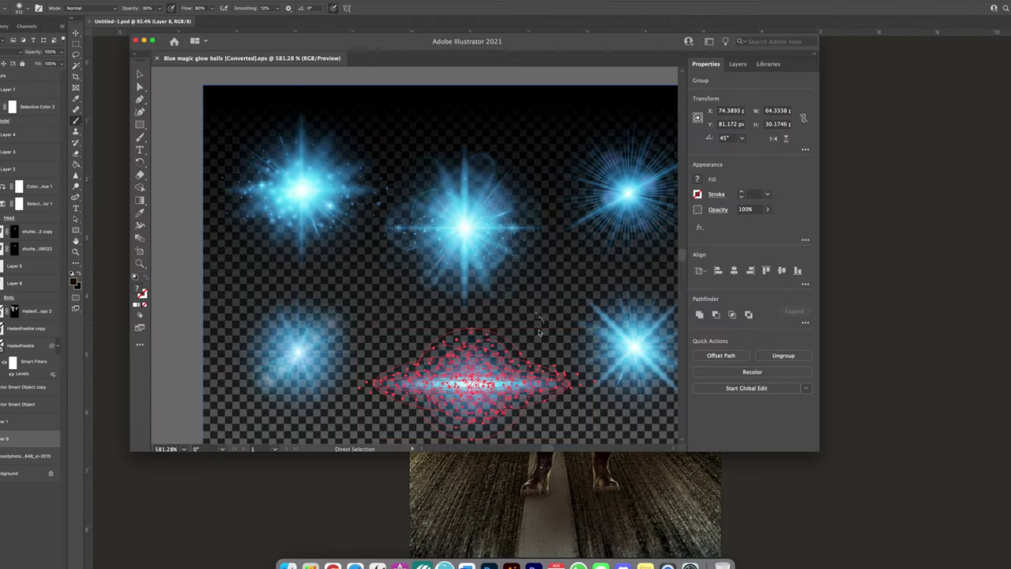
Place the blue flare on the raised hand and shift its hue toward blue-violet.
drag(119, 219, 513, 199)
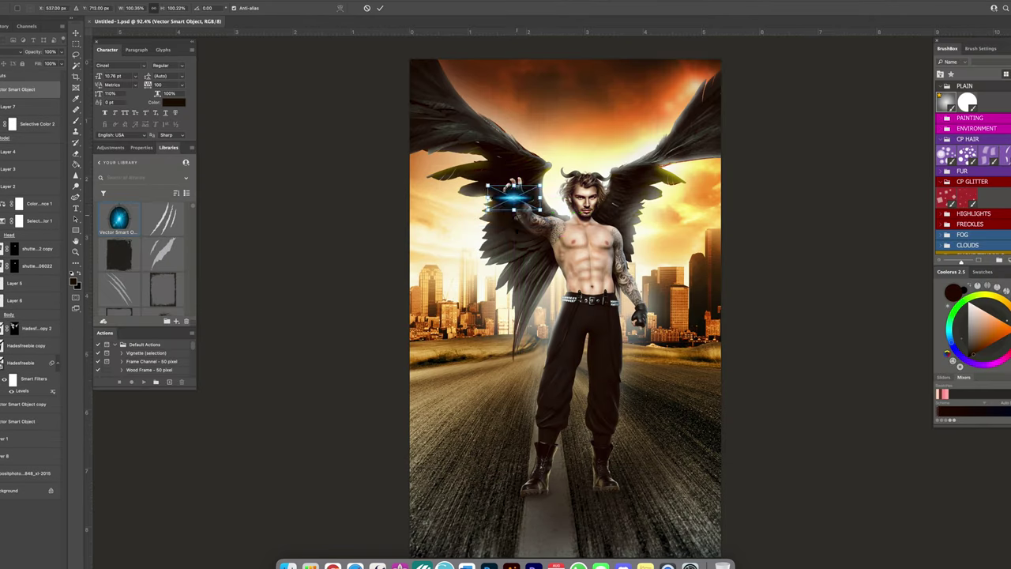
key(Return)
click(79, 2)
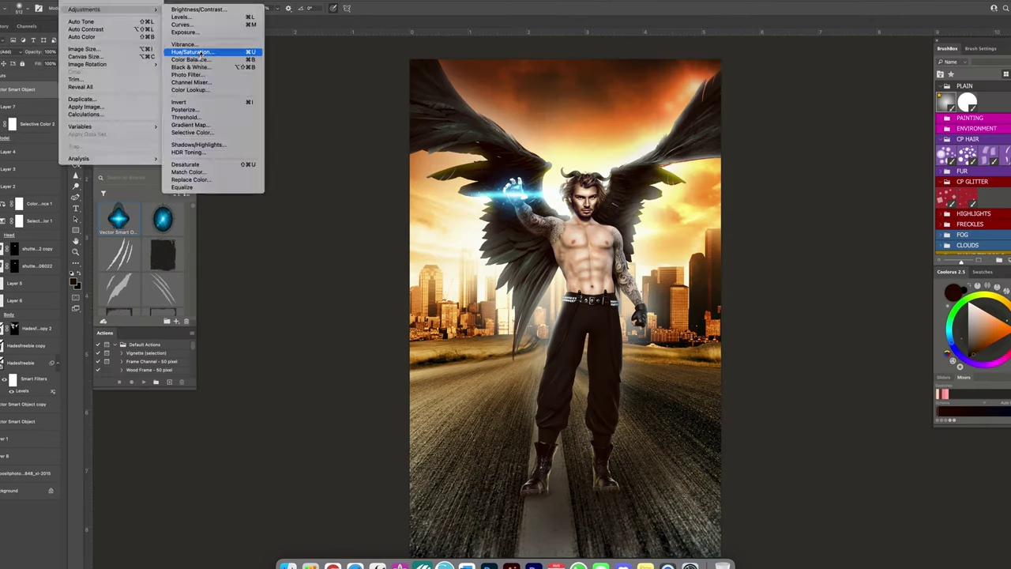
click(200, 53)
drag(199, 156, 212, 156)
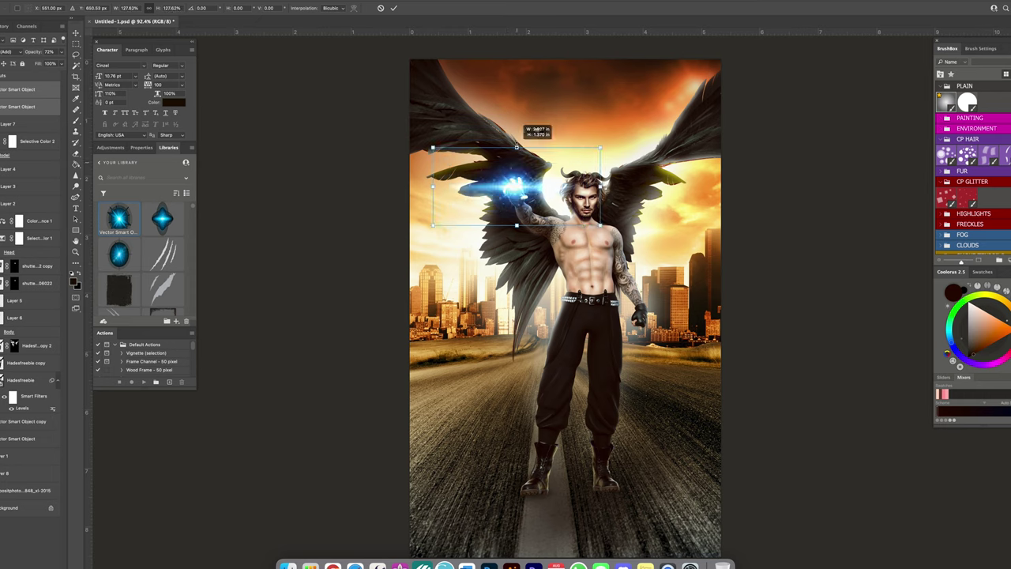
key(Return)
Discard a trial flare copy, resize the original flare, and set the eraser to 42%.
key(ctrl+alt+t)
drag(514, 190, 646, 313)
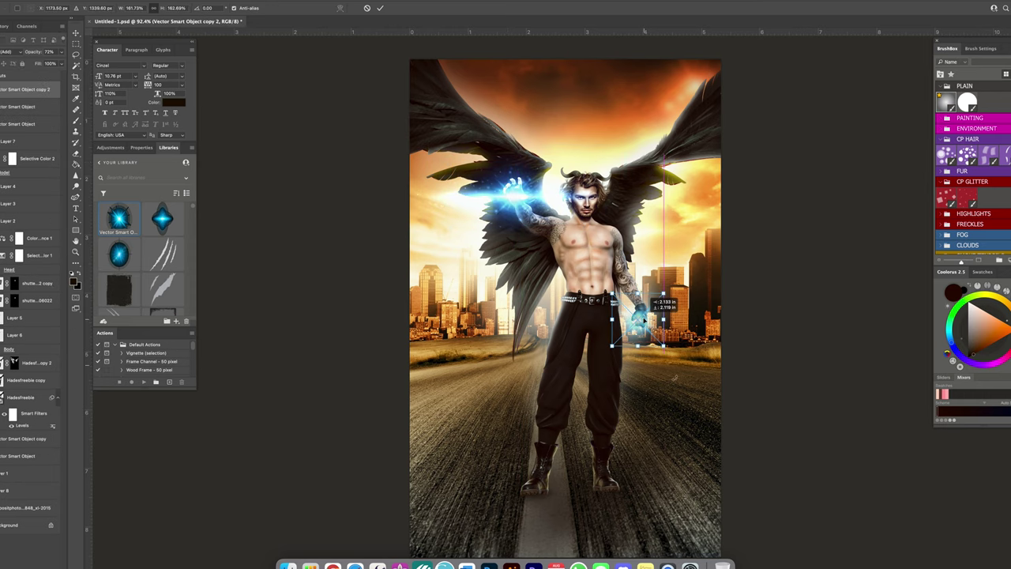
key(Escape)
key(ctrl+t)
key(Return)
key(e)
key(4)
key(2)
Select the figure's layers and scale the figure and flare up together.
click(33, 87)
shift+click(28, 473)
key(ctrl+t)
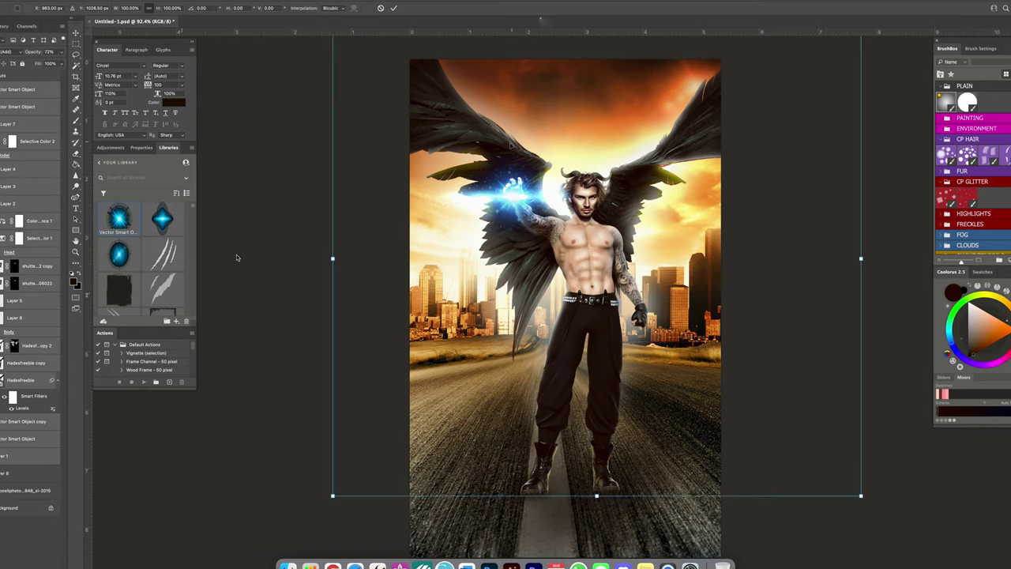
key(ctrl+minus)
drag(585, 245, 591, 278)
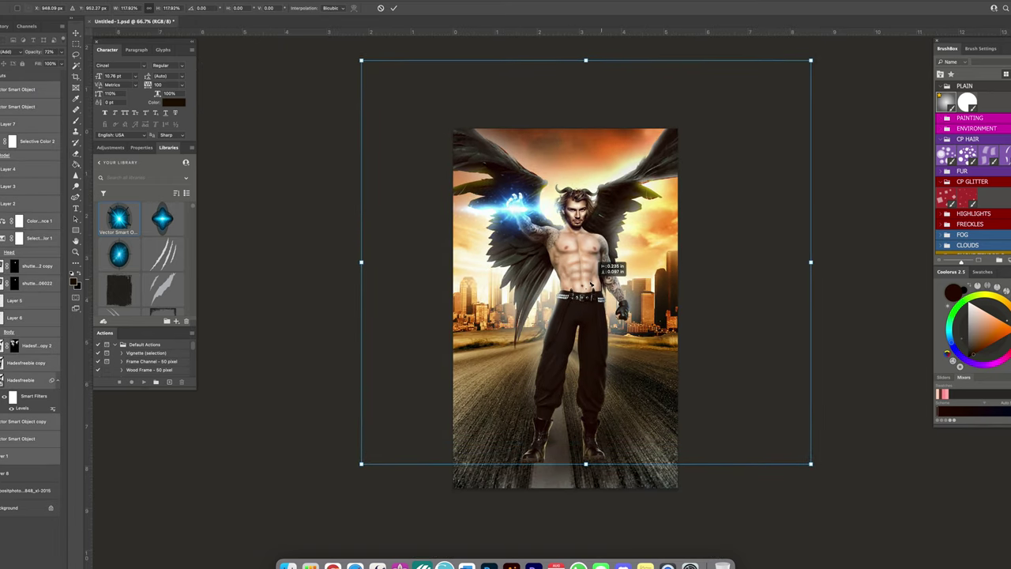
key(Return)
key(ctrl+plus)
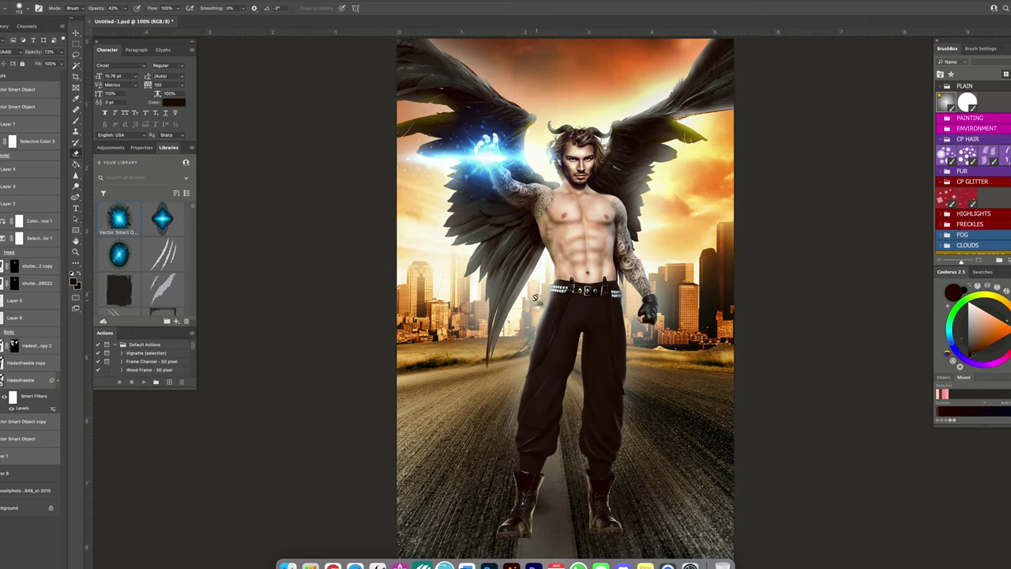
key(ctrl+shift+alt+n)
Sample the flare colour, pick a saturated blue, and paint blue light on the trousers.
key(b)
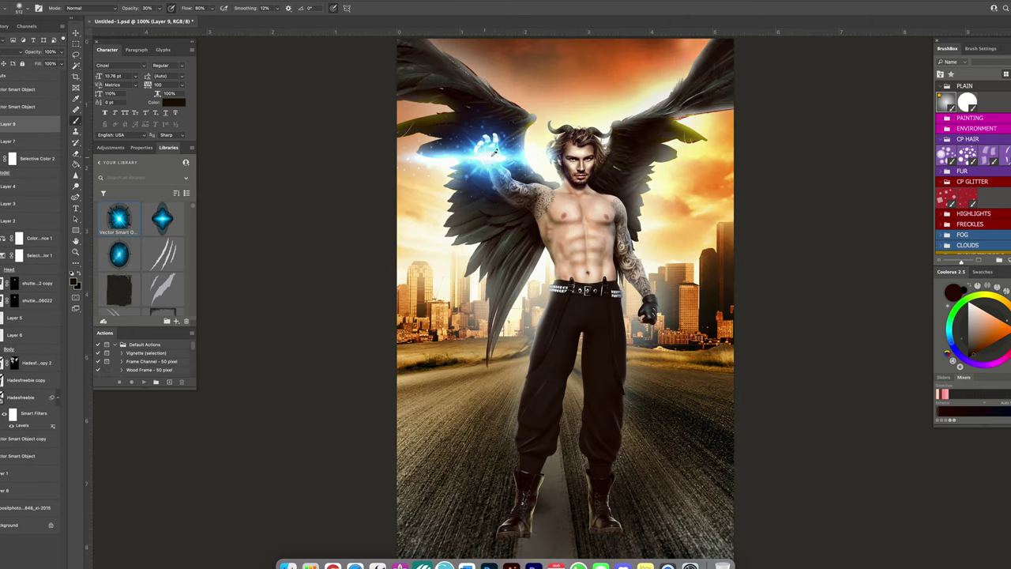
alt+click(558, 155)
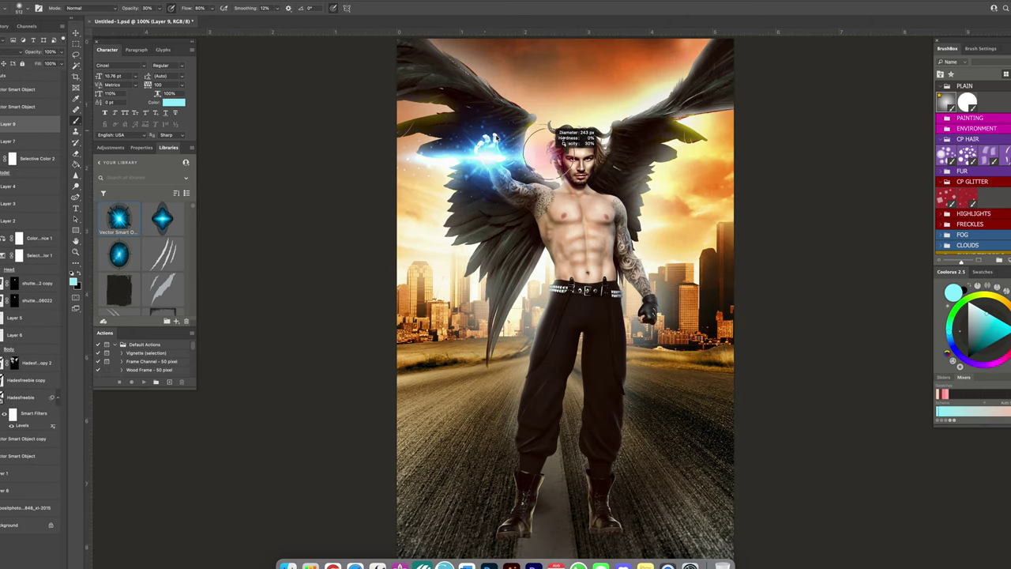
alt+click(487, 186)
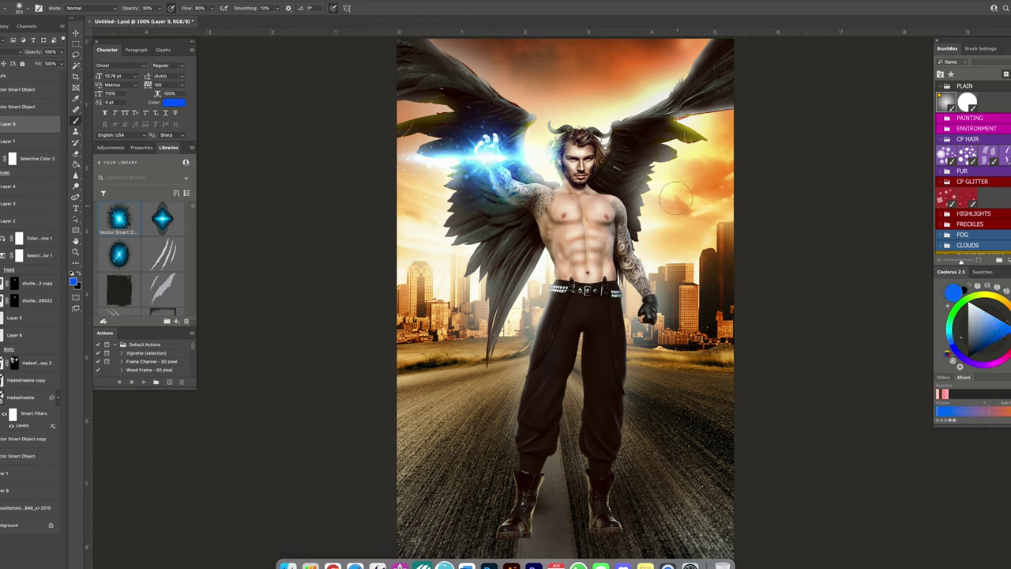
drag(539, 285, 536, 294)
key(ctrl+shift+alt+n)
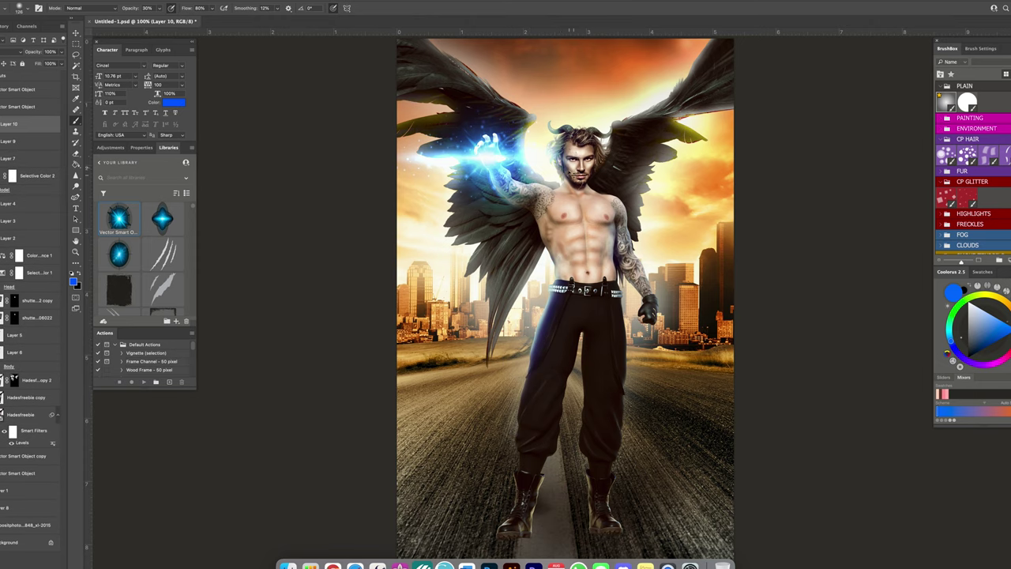
Fit the image in view, adjust the brush size, and select the man's photo copy layer.
scroll(587, 150, up, 3)
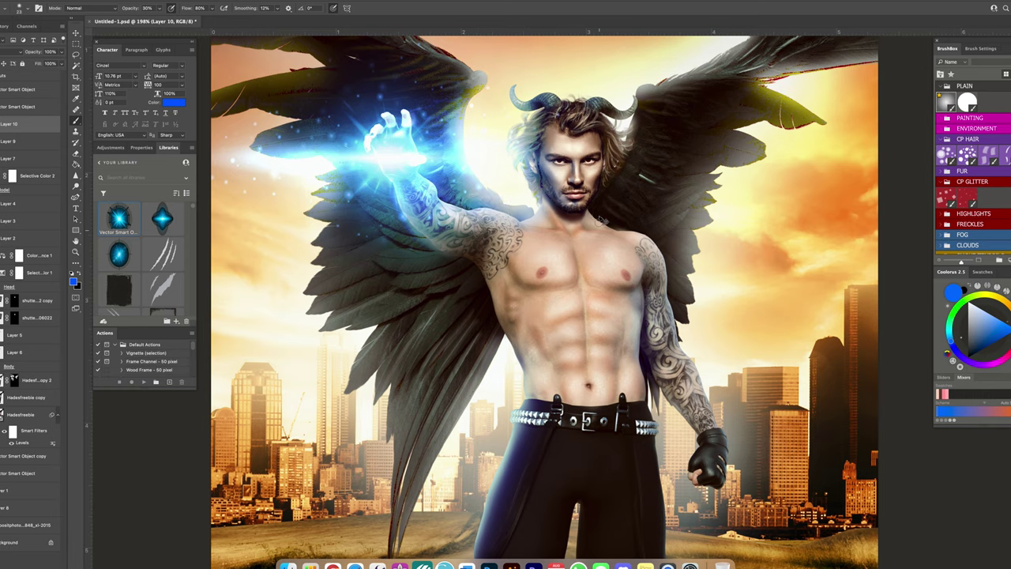
key(ctrl+0)
drag(493, 177, 519, 162)
drag(592, 209, 611, 236)
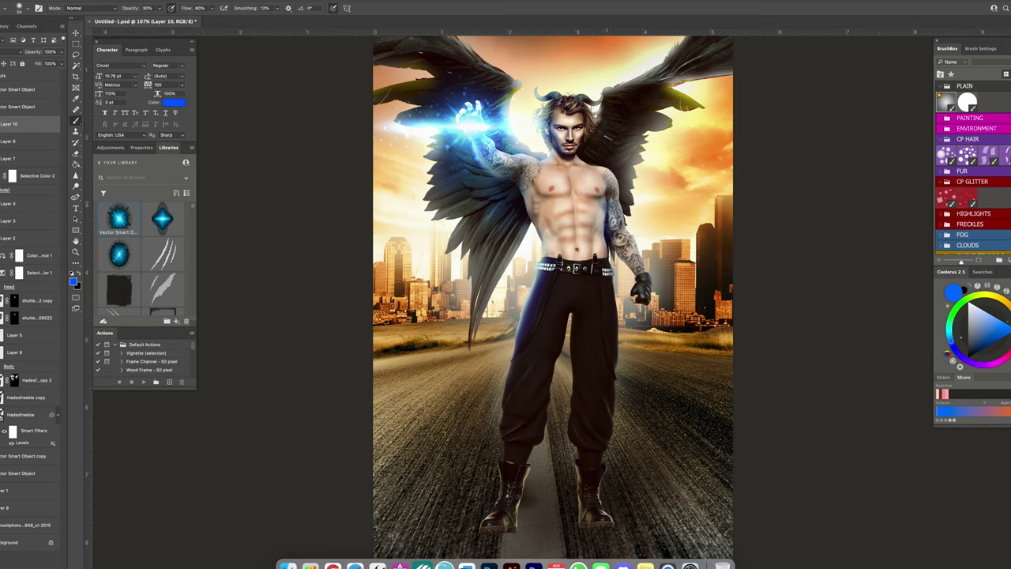
scroll(587, 187, down, 2)
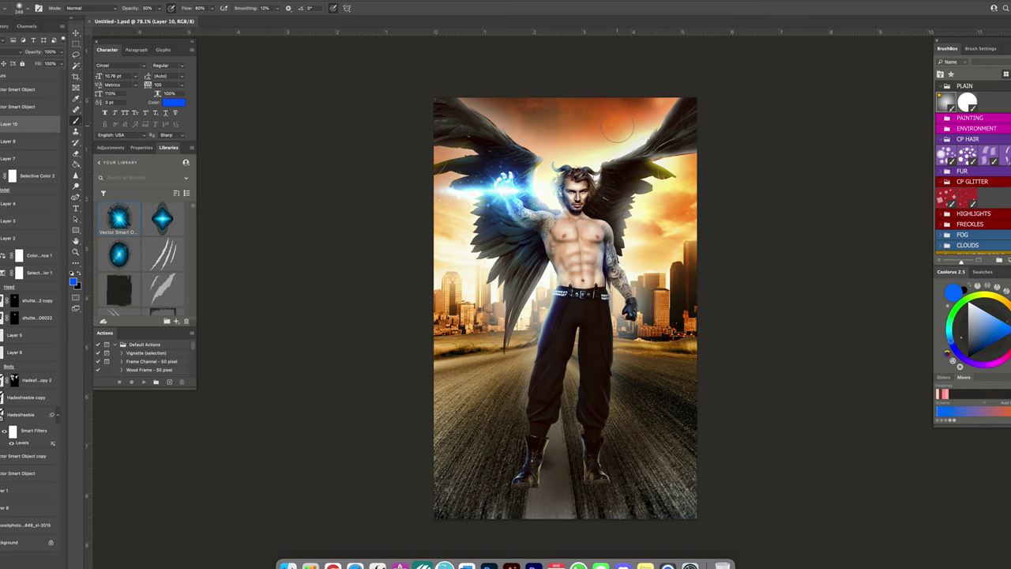
ctrl+click(505, 91)
scroll(582, 207, up, 4)
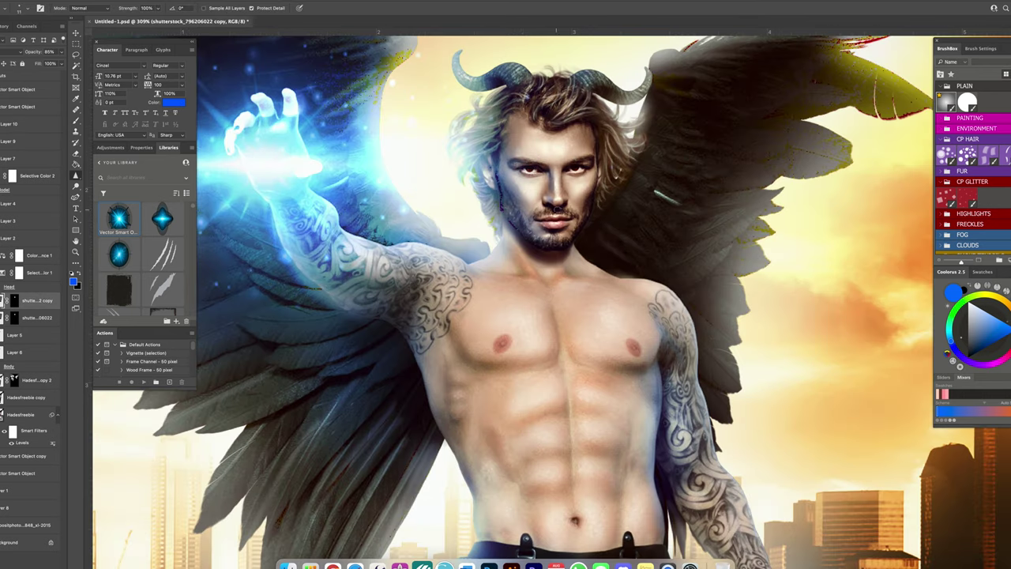
Deepen the blue glow over the arm, then bring up the 4- STOCK IMAGES folder in Finder.
key(b)
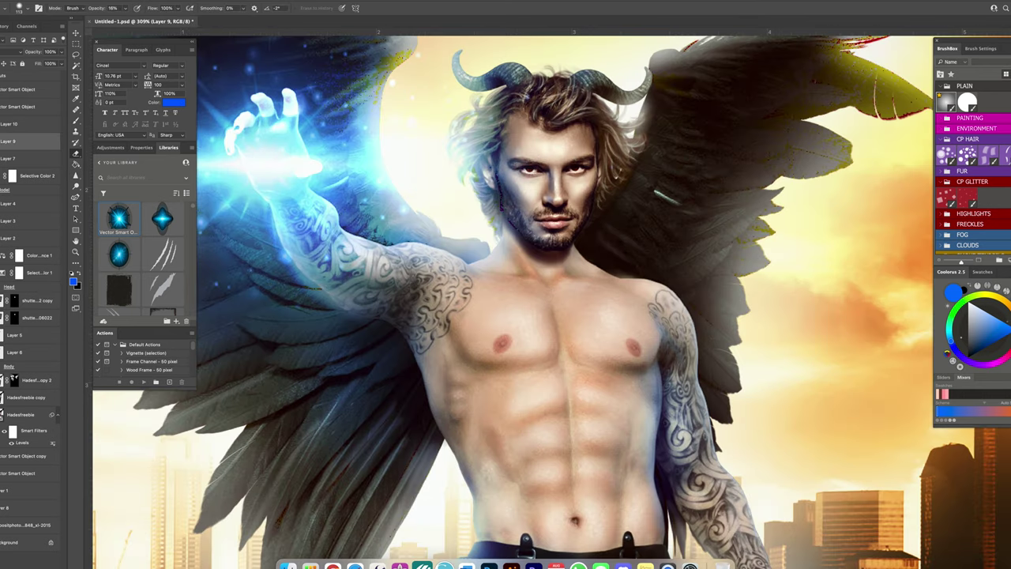
key(ctrl+0)
key(ctrl+minus)
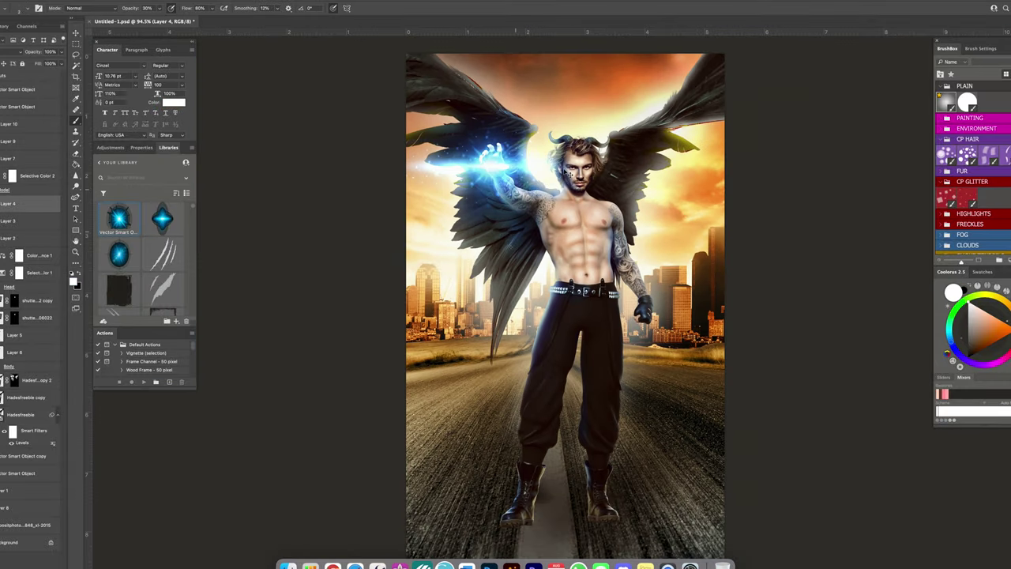
scroll(559, 146, up, 5)
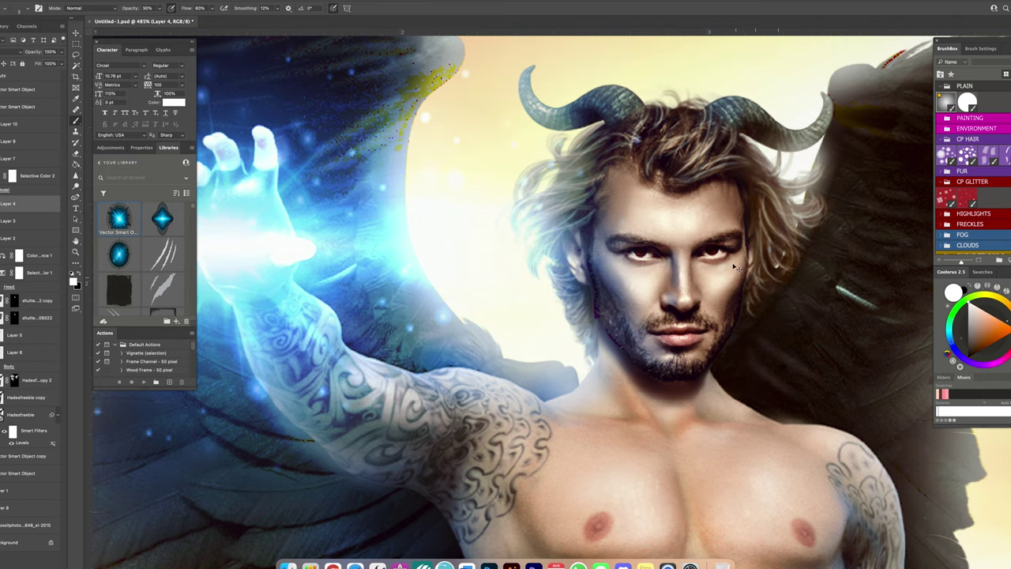
key(ctrl+0)
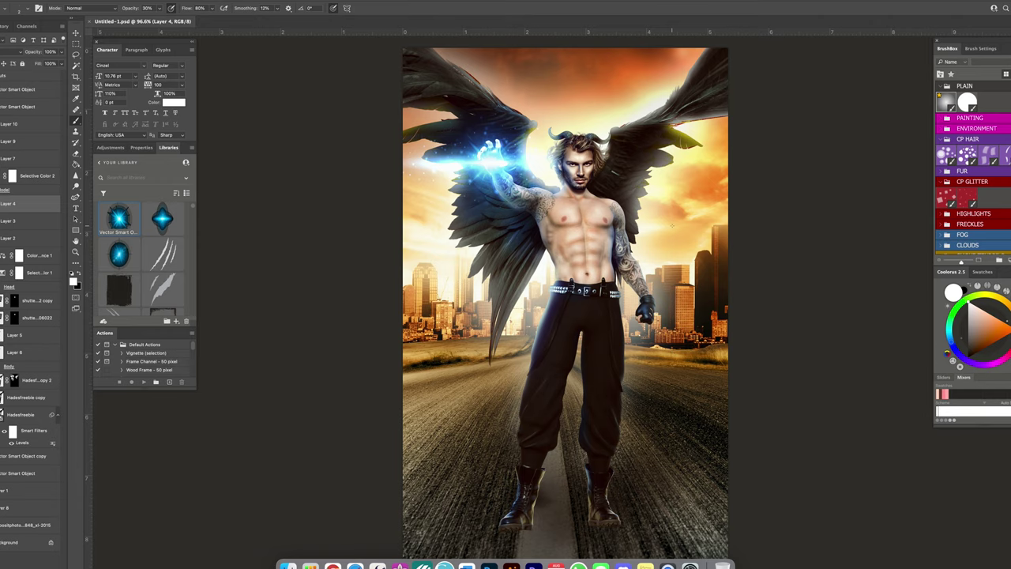
click(287, 566)
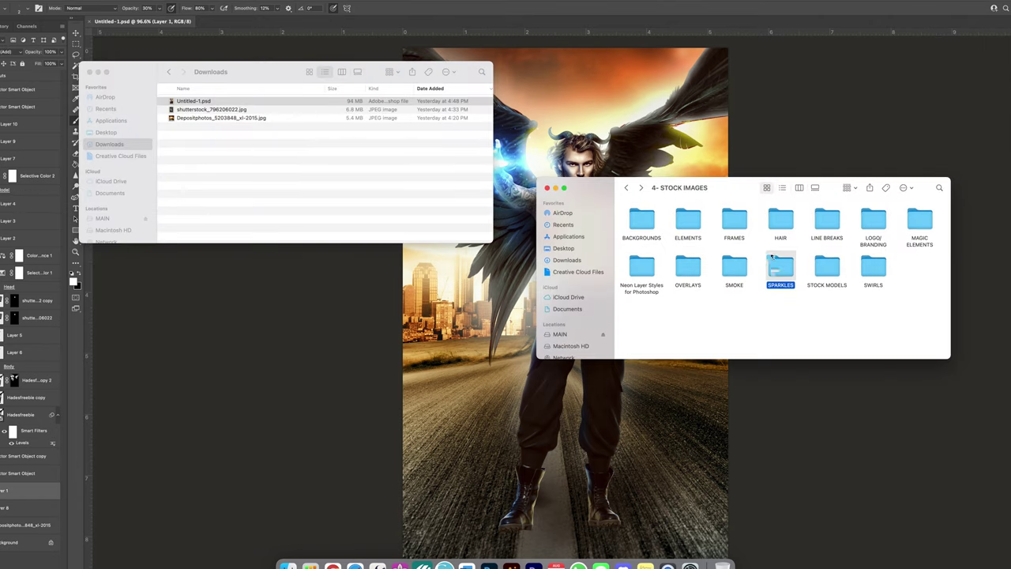
Place a sparkle from the SPARKLES folder and shift its hue with Hue/Saturation.
double_click(780, 268)
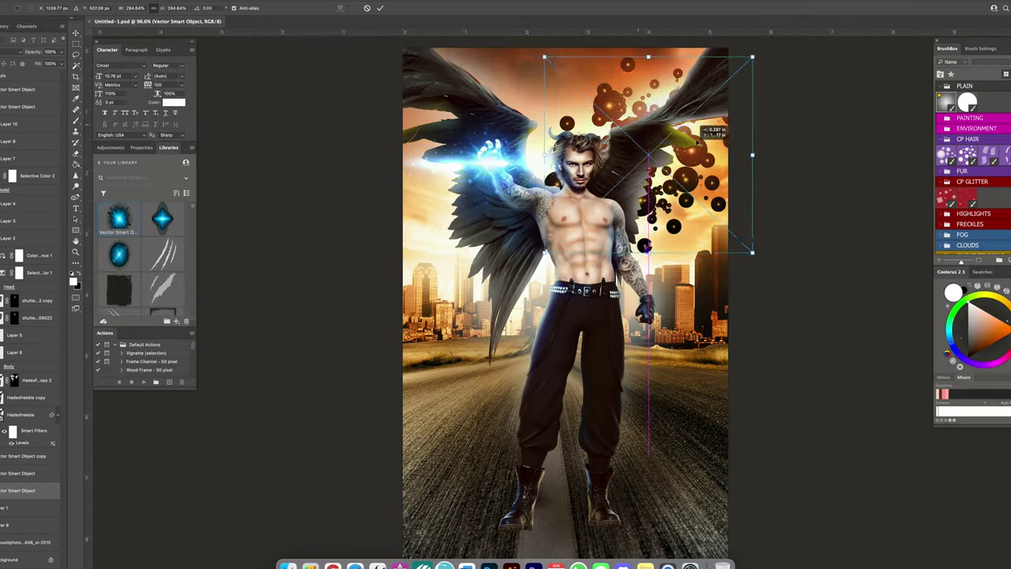
key(Return)
key(ctrl+u)
drag(501, 131, 290, 72)
drag(269, 129, 284, 129)
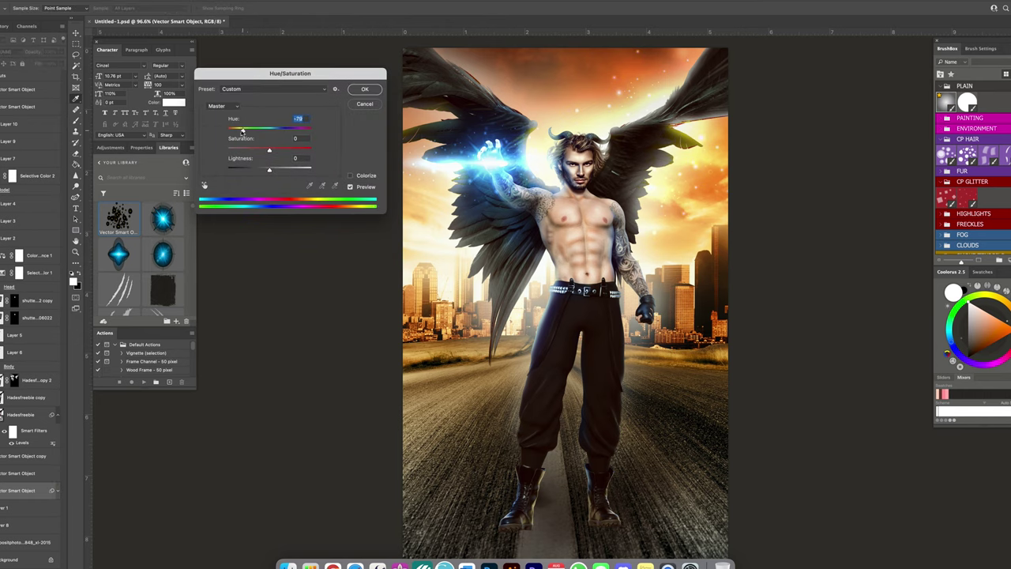
click(365, 90)
Duplicate the sparkle twice, moving the copies into place and up toward the raised hand.
key(ctrl+j)
key(ctrl+t)
drag(382, 219, 407, 249)
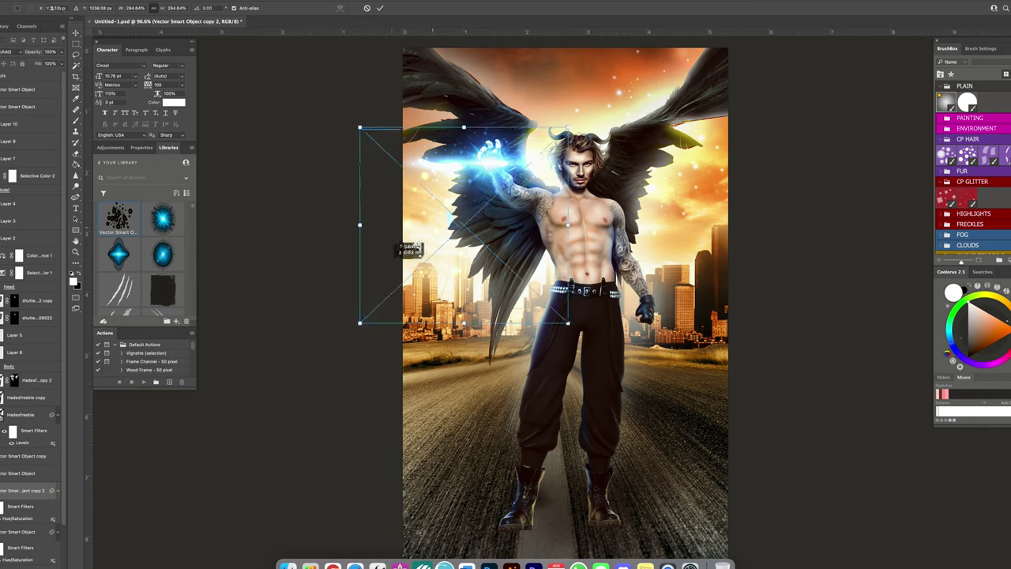
key(ctrl+j)
key(ctrl+t)
drag(482, 237, 496, 118)
key(ctrl+shift+alt+n)
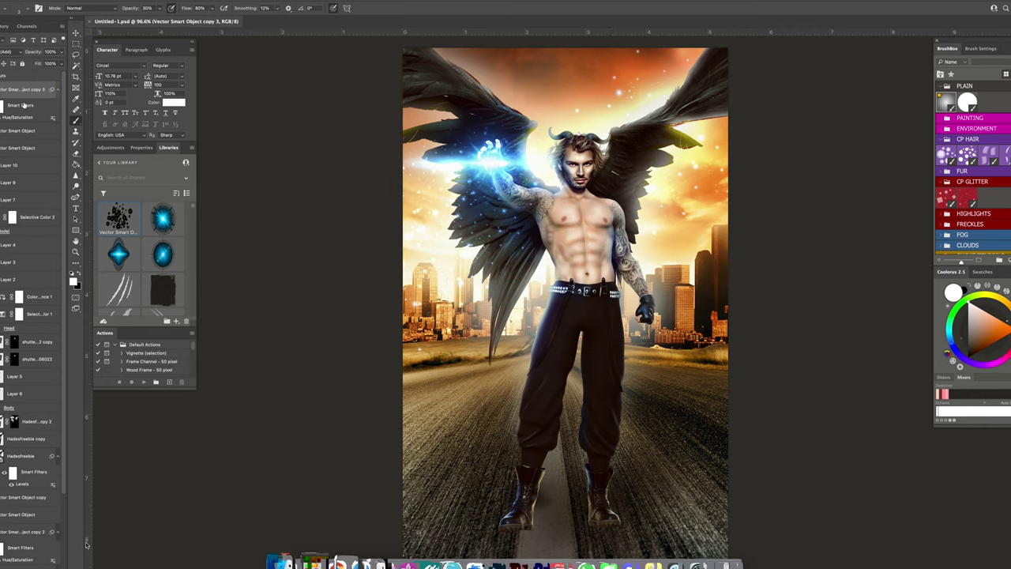
key(ctrl+minus)
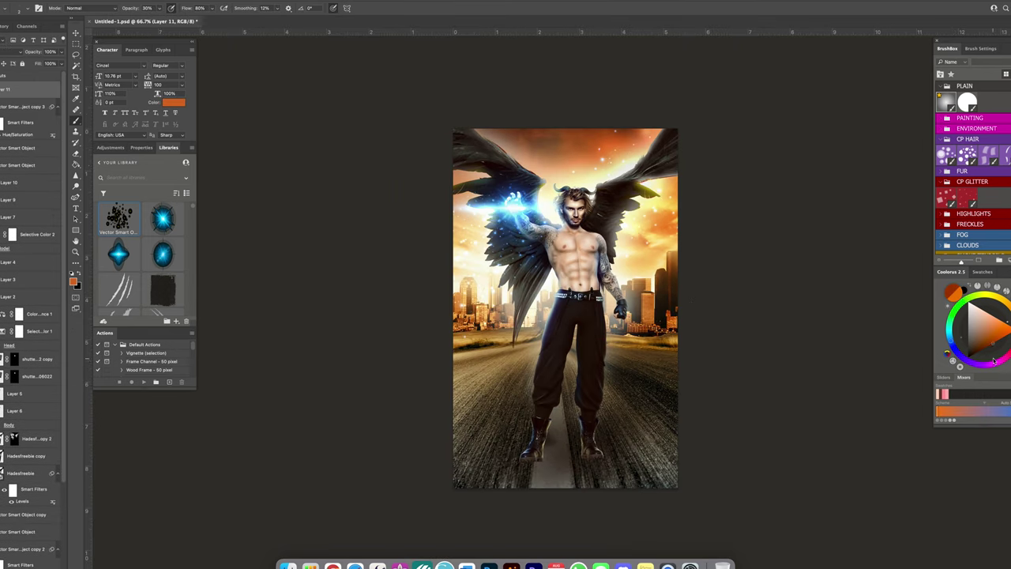
With a BrushBox fog brush in blue, paint fog along the cover bottom and around the boots.
click(963, 235)
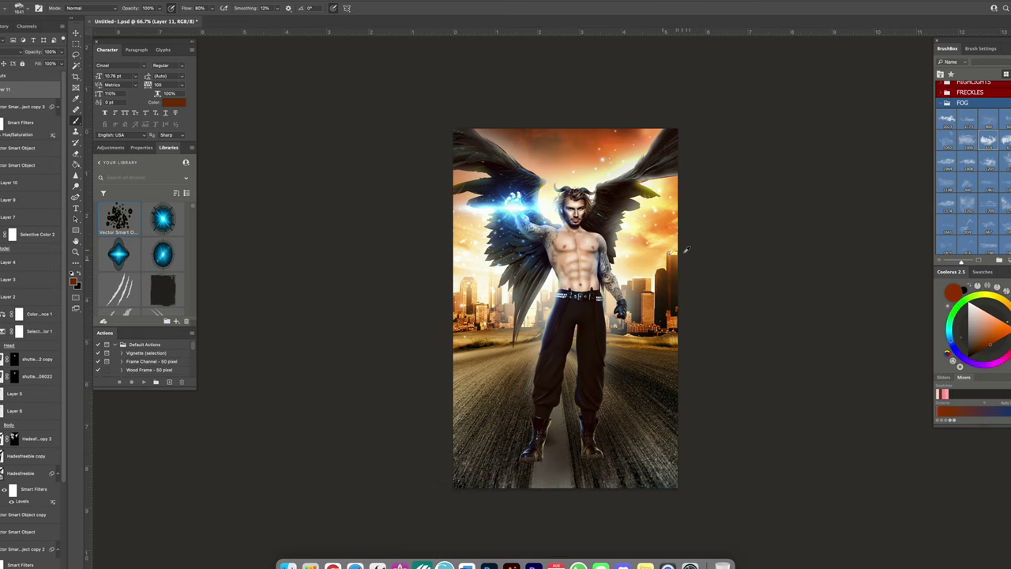
click(1002, 340)
click(601, 474)
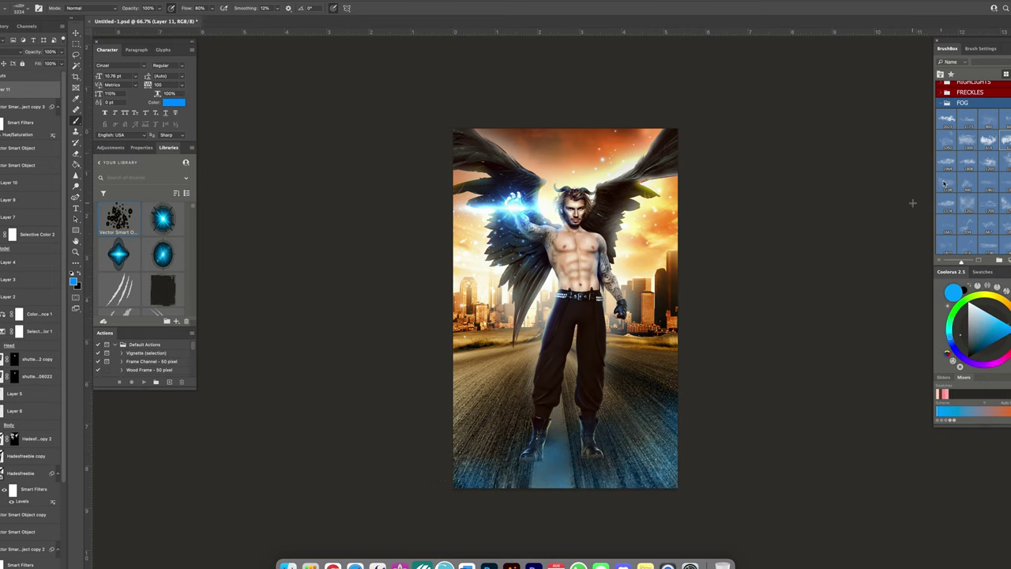
click(536, 421)
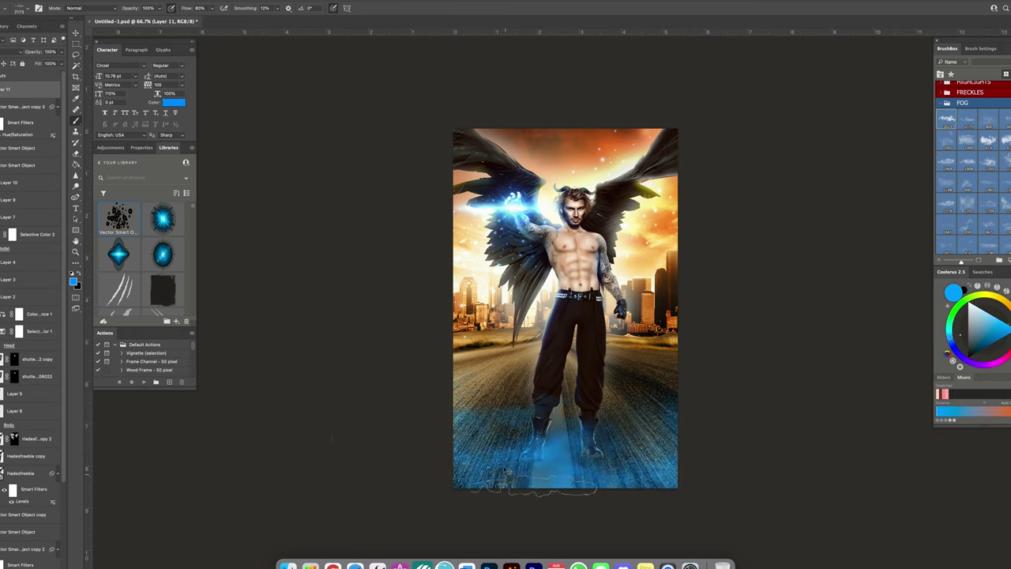
scroll(987, 199, down, 5)
scroll(972, 174, down, 1)
Paint deeper blue and cyan fog around the legs with another fog brush; fade the layer to 79%.
click(945, 148)
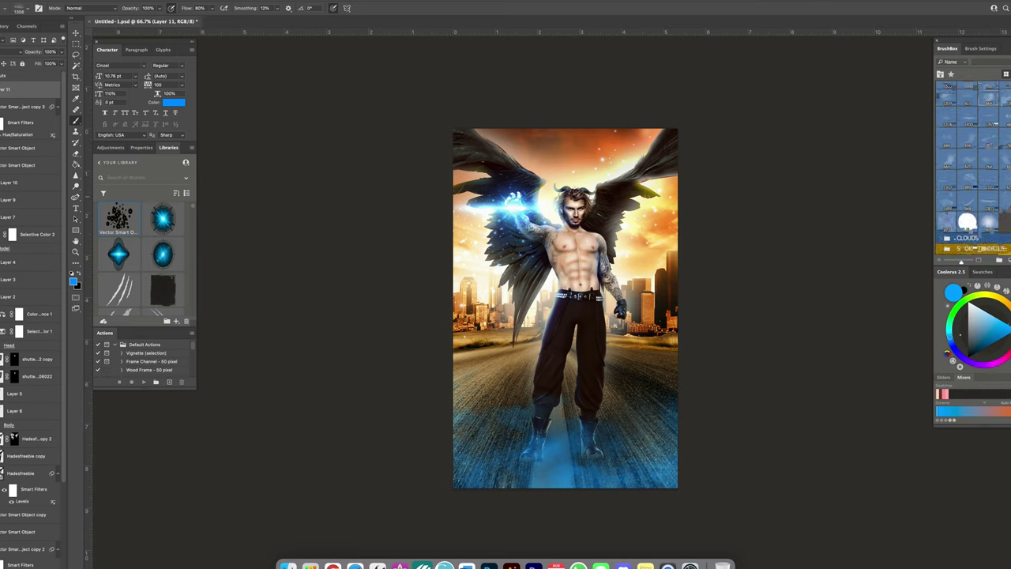
scroll(972, 182, up, 5)
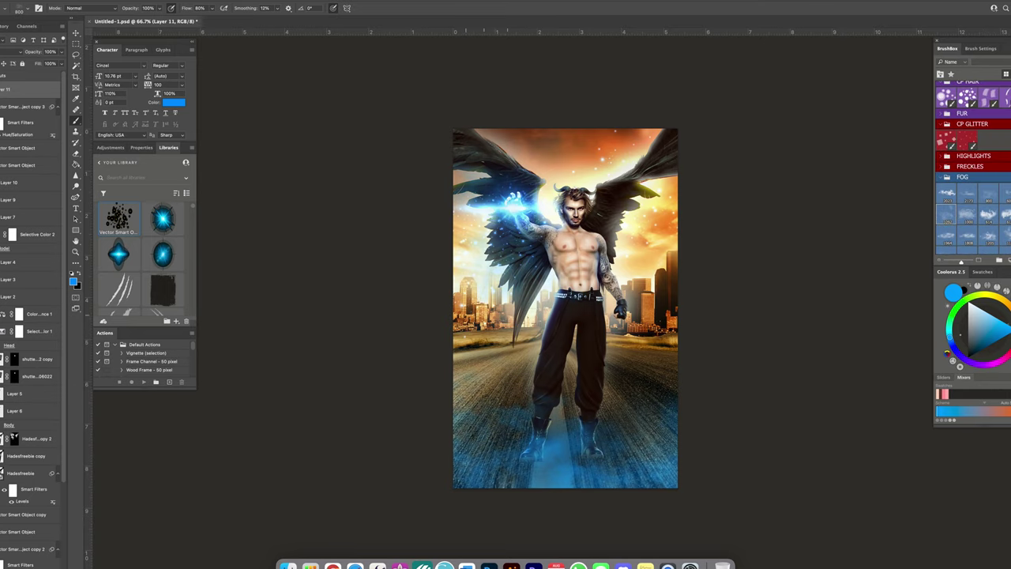
scroll(972, 174, down, 5)
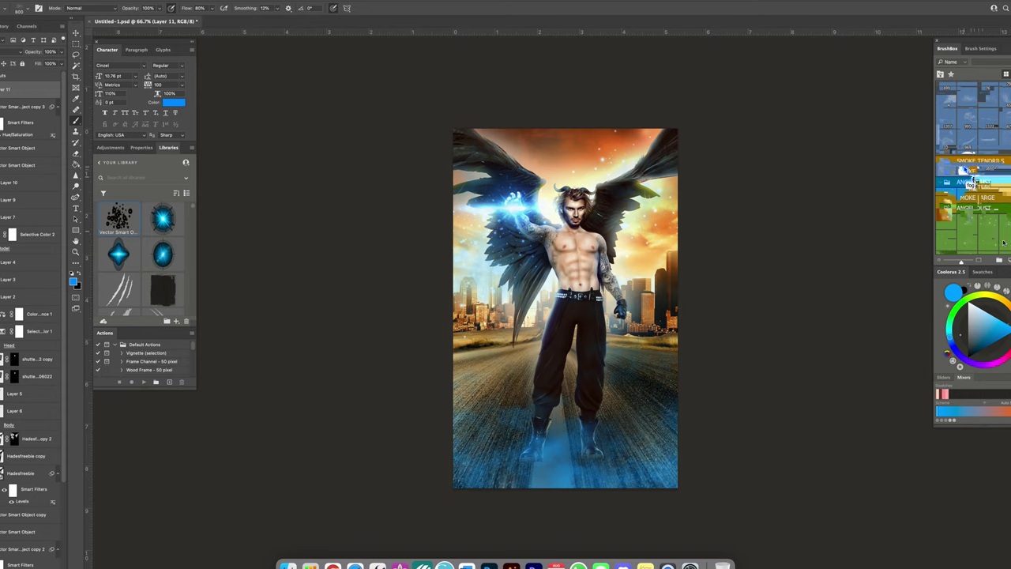
scroll(972, 174, down, 5)
drag(485, 424, 538, 426)
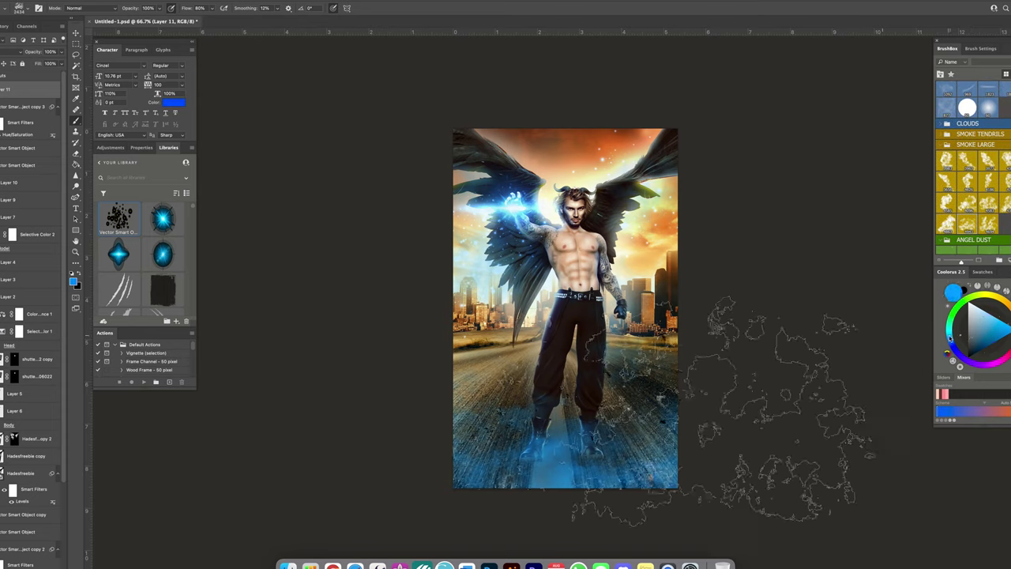
drag(703, 506, 916, 498)
mouse_move(506, 443)
mouse_down()
mouse_move(632, 443)
mouse_move(687, 477)
mouse_up()
drag(56, 63, 53, 64)
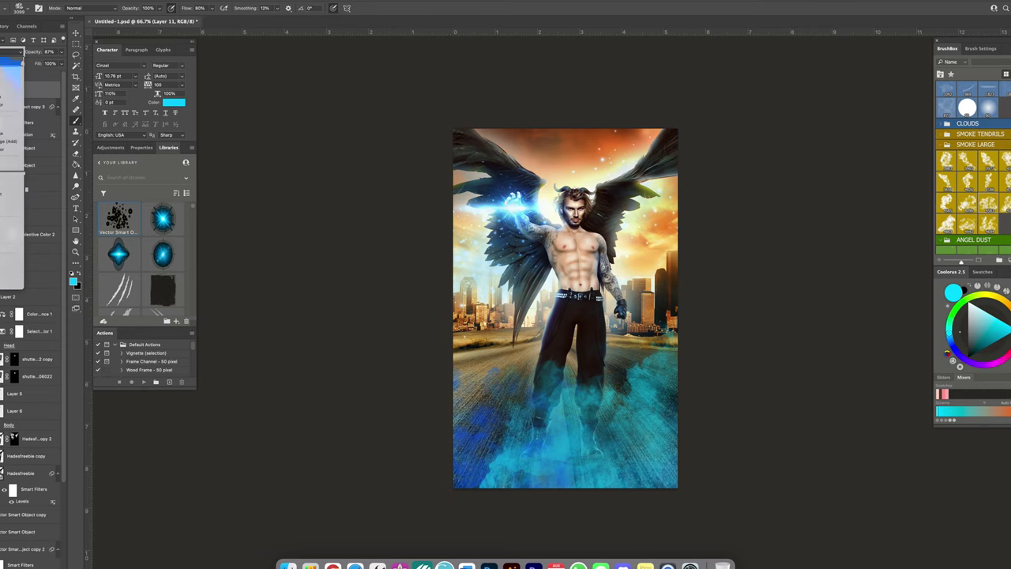
On a new layer, paint brighter cyan fog over the lower cover at 29% brush opacity.
key(ctrl+shift+alt+n)
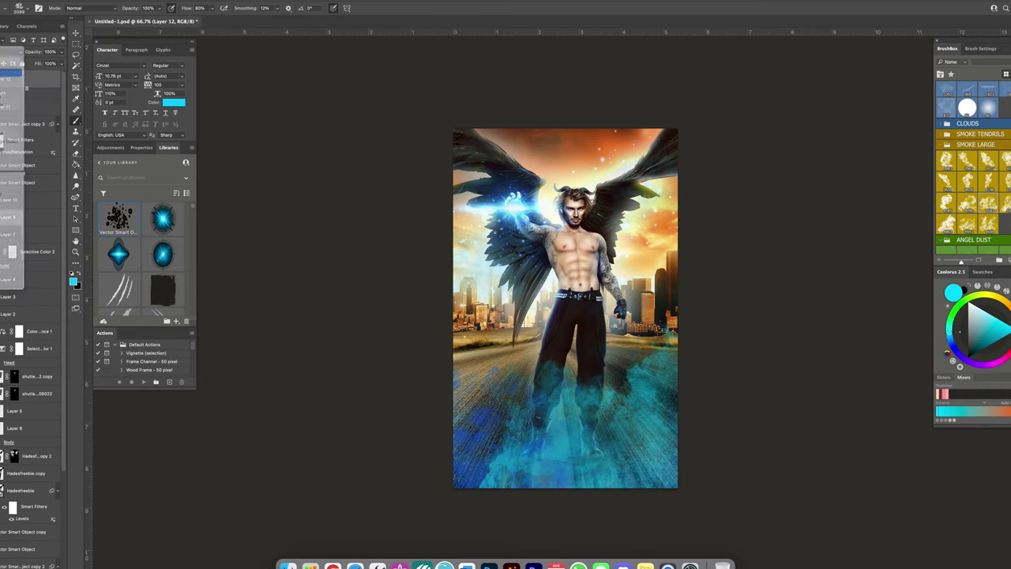
key(d)
drag(134, 24, 130, 24)
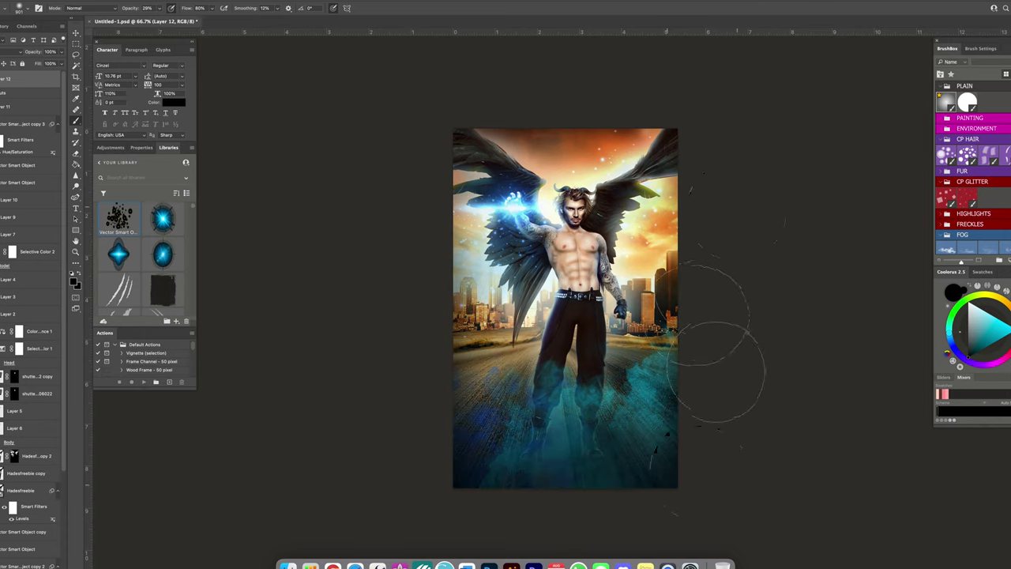
drag(656, 427, 406, 474)
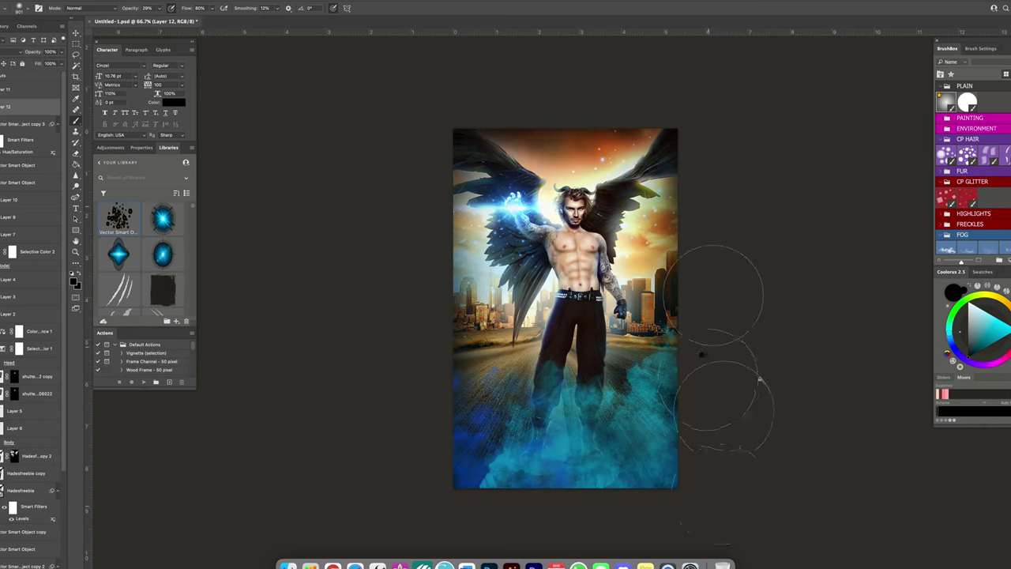
drag(474, 538, 482, 427)
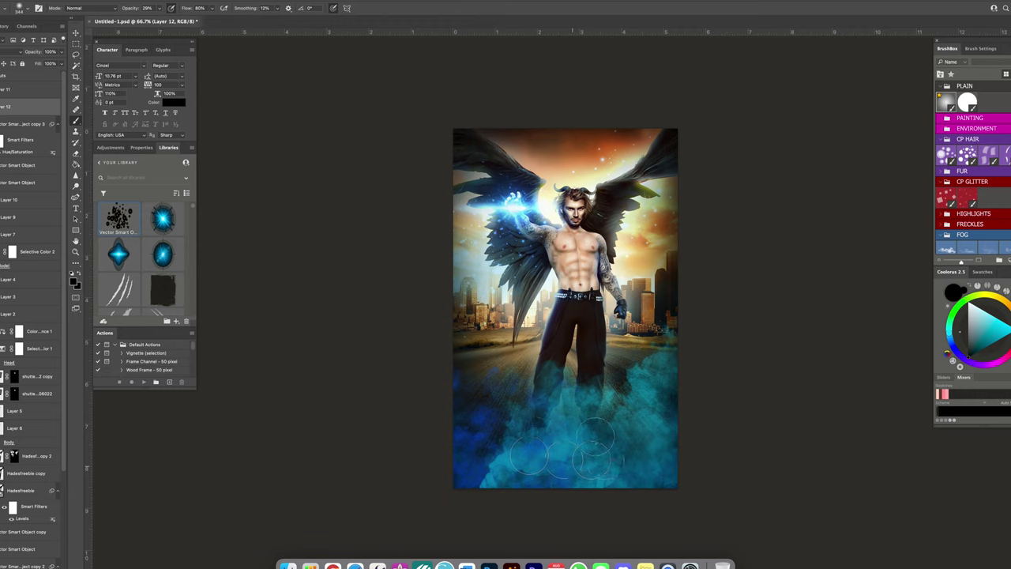
key(ctrl+shift+alt+n)
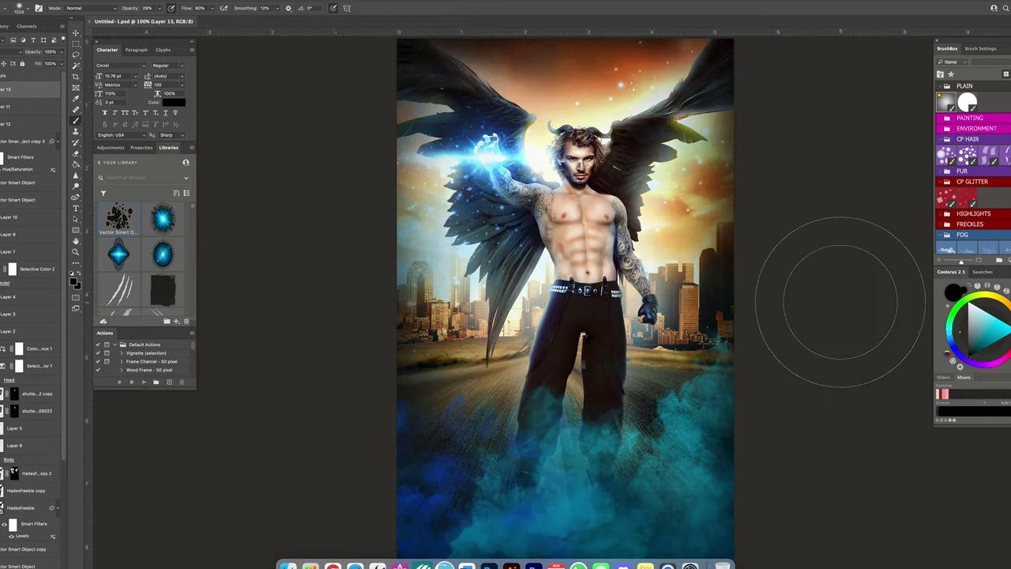
Place the Yellow 2.jpg texture from Finder onto the cover.
click(288, 568)
scroll(782, 300, down, 5)
scroll(782, 301, down, 3)
click(638, 322)
drag(637, 323, 524, 431)
key(Return)
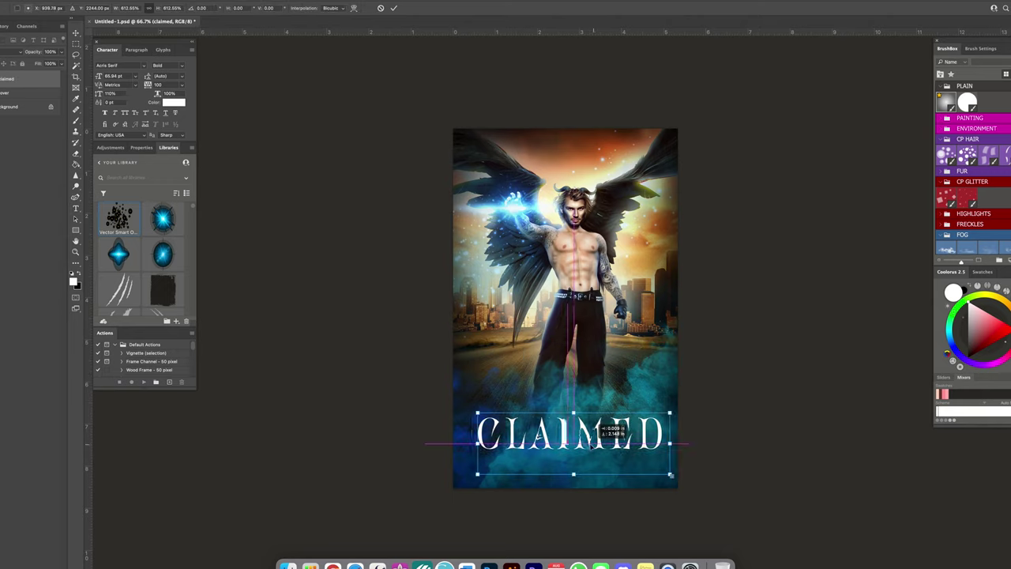
Confirm the resized title and move it down to the bottom edge over the fog.
key(Return)
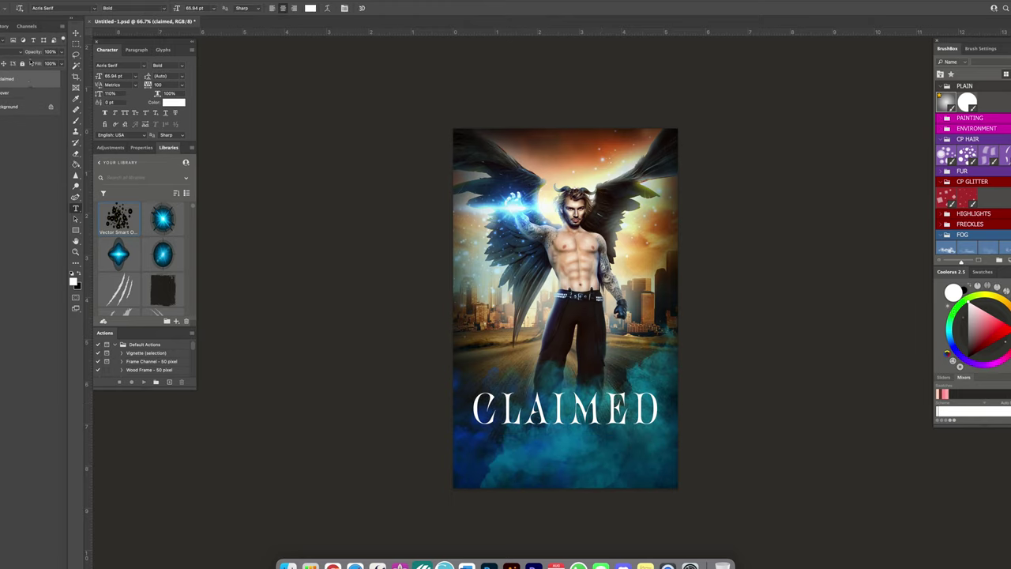
drag(572, 418, 569, 462)
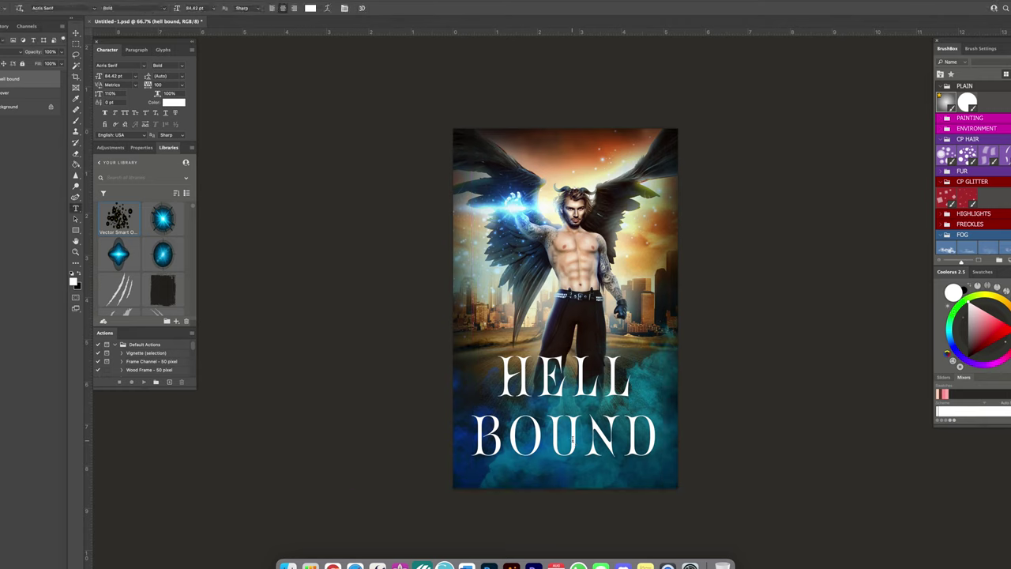
click(114, 65)
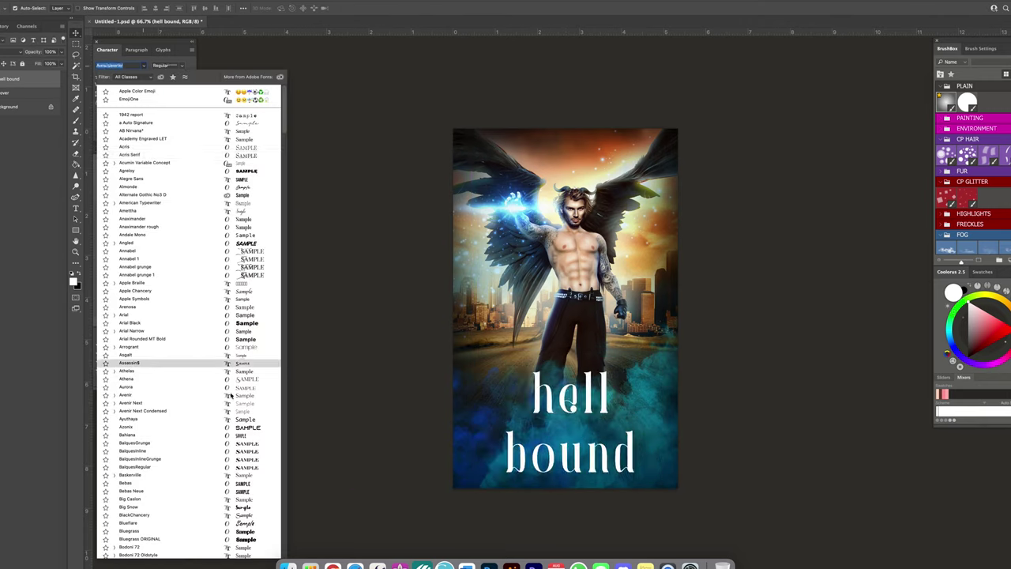
Try the Nomos, Brilon and TSBRNEO ROCKNROLL fonts on the title.
text(Nomos Regular)
click(125, 116)
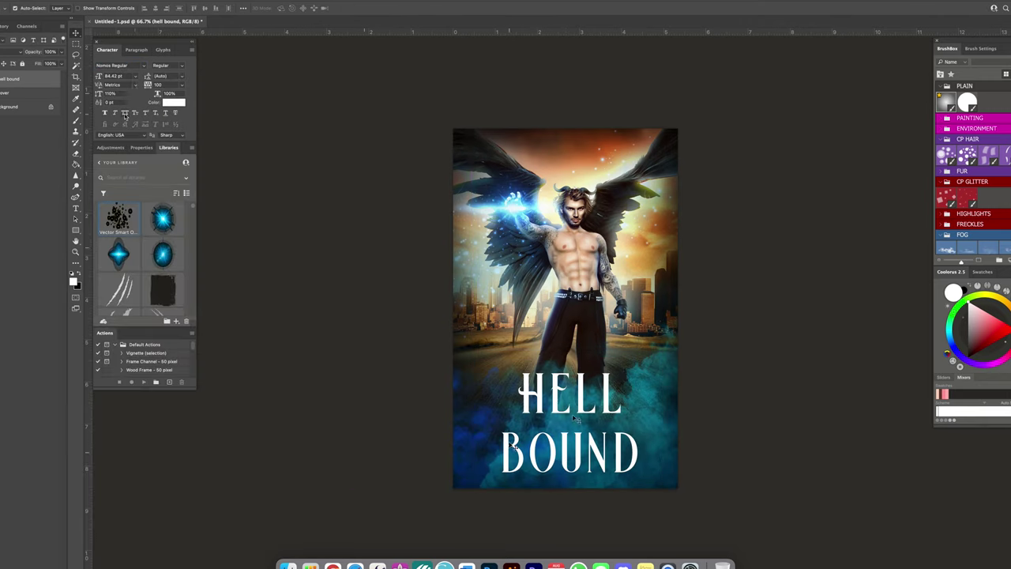
click(115, 65)
text(Brilon)
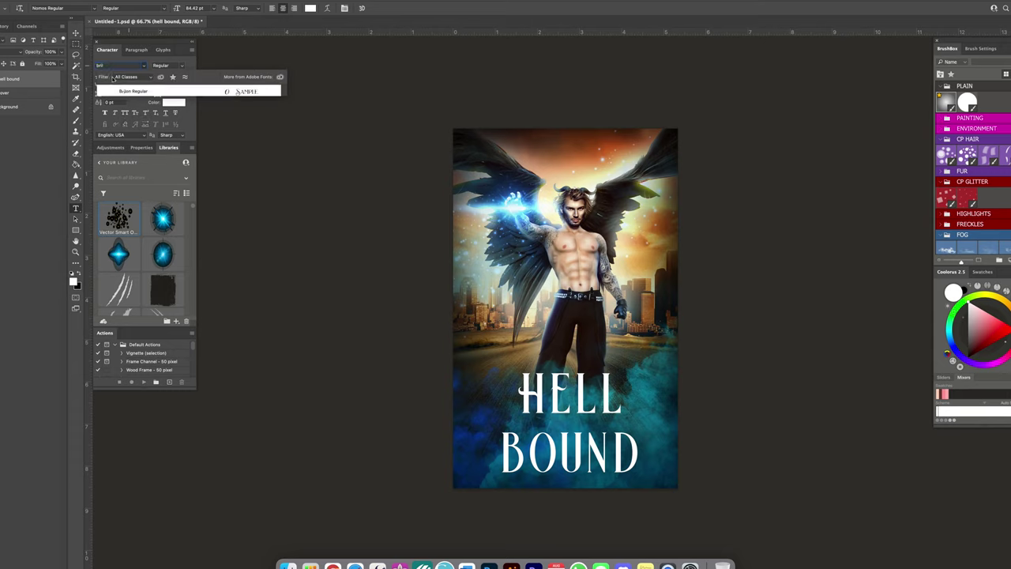
click(111, 83)
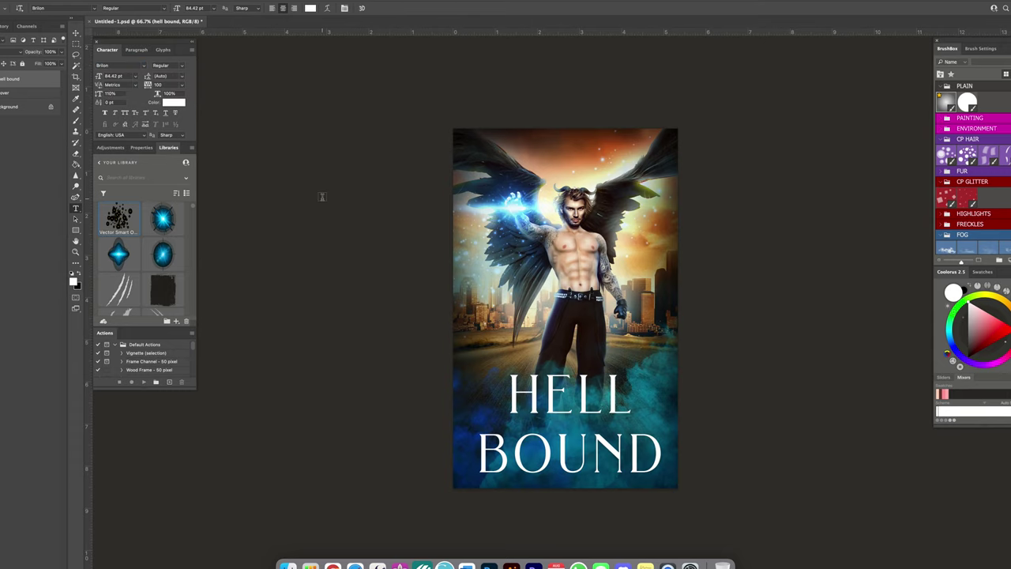
click(115, 65)
text(TSBRNEO)
key(Return)
click(114, 65)
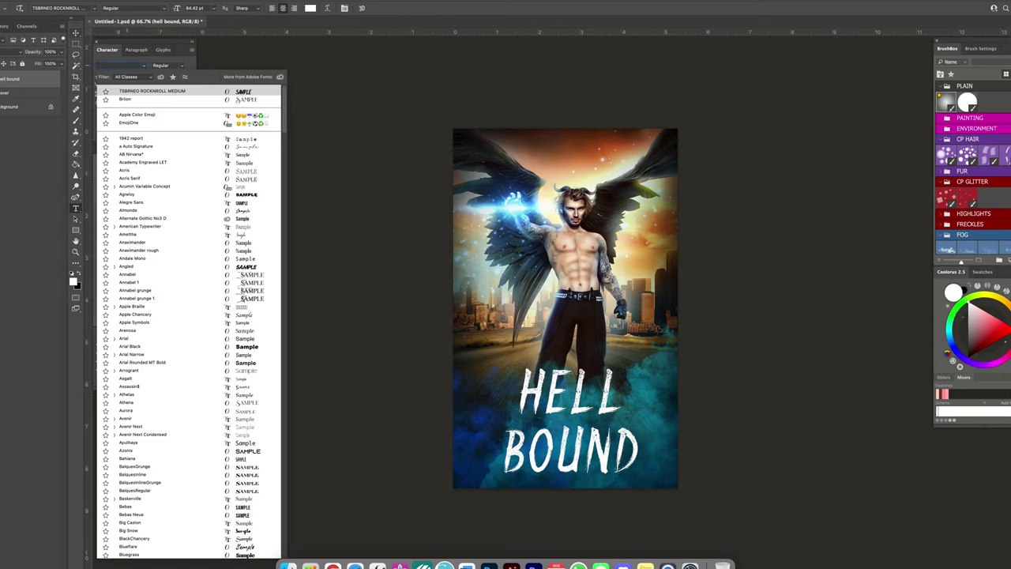
Browse the font list and search for Annabel, settling on Grazioso for the title.
scroll(187, 228, down, 5)
scroll(187, 228, down, 5)
scroll(187, 229, down, 5)
scroll(187, 228, down, 5)
scroll(187, 229, down, 5)
scroll(187, 228, down, 5)
scroll(188, 229, down, 5)
scroll(187, 229, down, 5)
scroll(187, 228, up, 5)
scroll(188, 228, up, 5)
scroll(187, 229, up, 5)
scroll(187, 229, up, 5)
scroll(188, 228, up, 5)
scroll(187, 229, up, 5)
scroll(187, 229, up, 5)
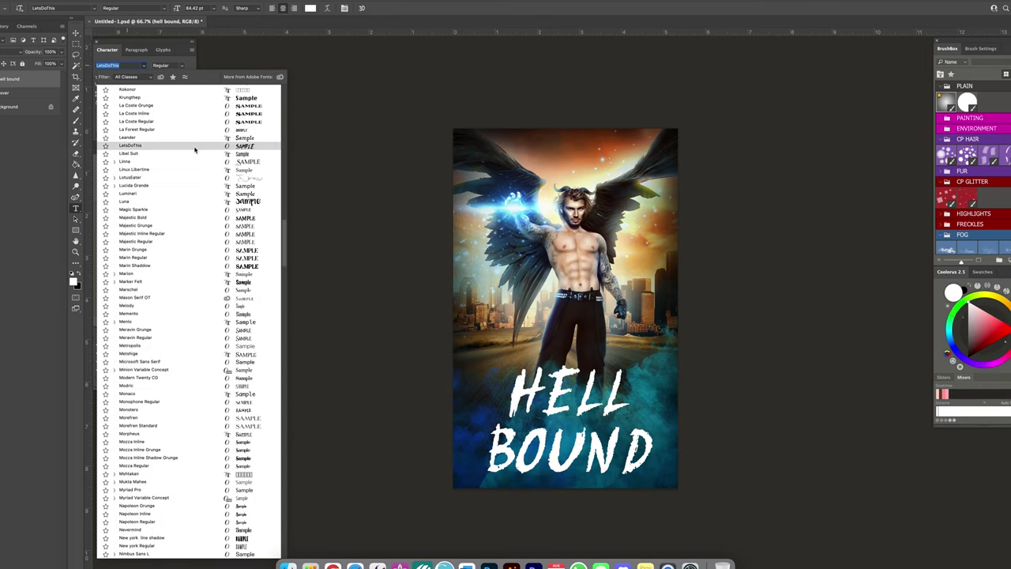
scroll(196, 154, up, 5)
scroll(196, 154, up, 5)
click(196, 261)
text(Annabel)
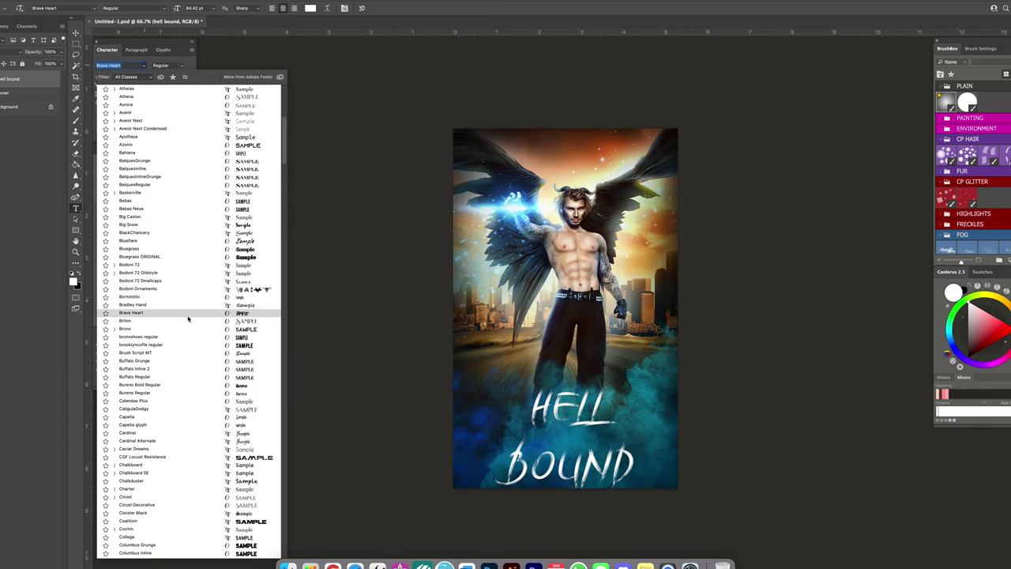
scroll(194, 355, down, 5)
key(Escape)
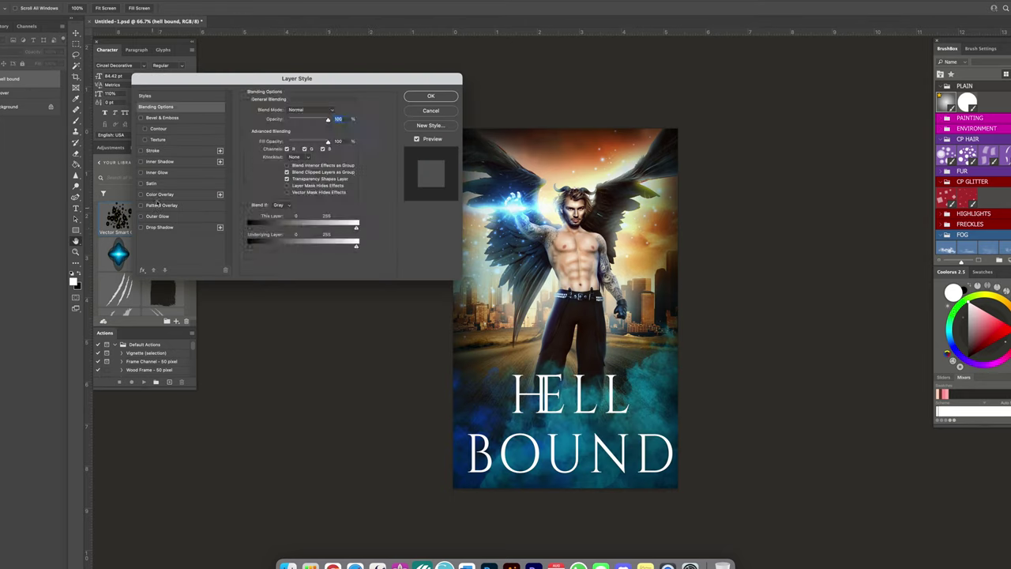
Apply the Dark Gold Metal Top style and commit the title text edit.
click(273, 231)
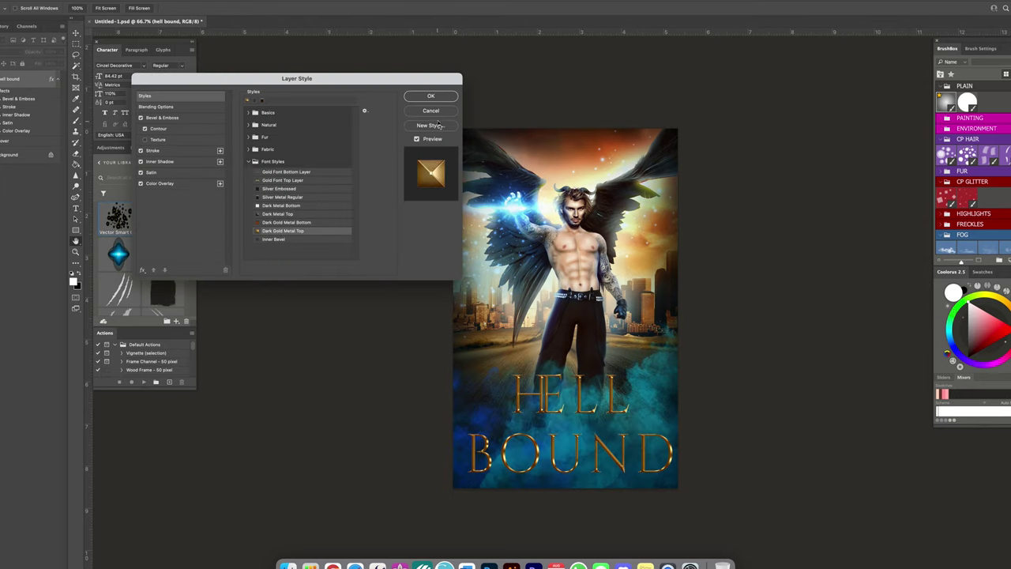
text(E)
text(Nd)
click(72, 95)
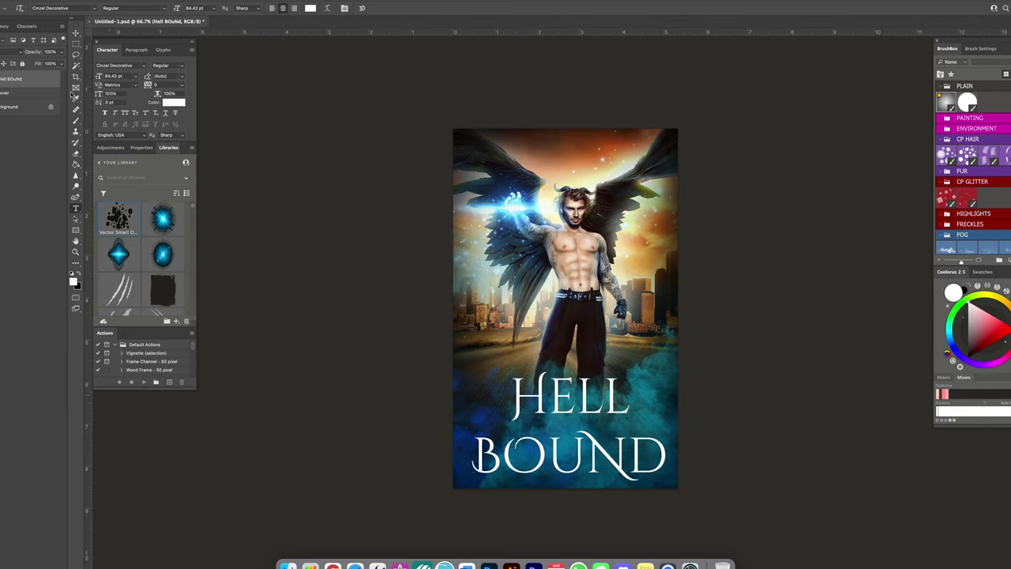
Set the title's line spacing to 85 pt, then tighten it to 80 pt.
click(182, 76)
click(162, 75)
text(85)
key(Return)
text(80)
key(Return)
key(v)
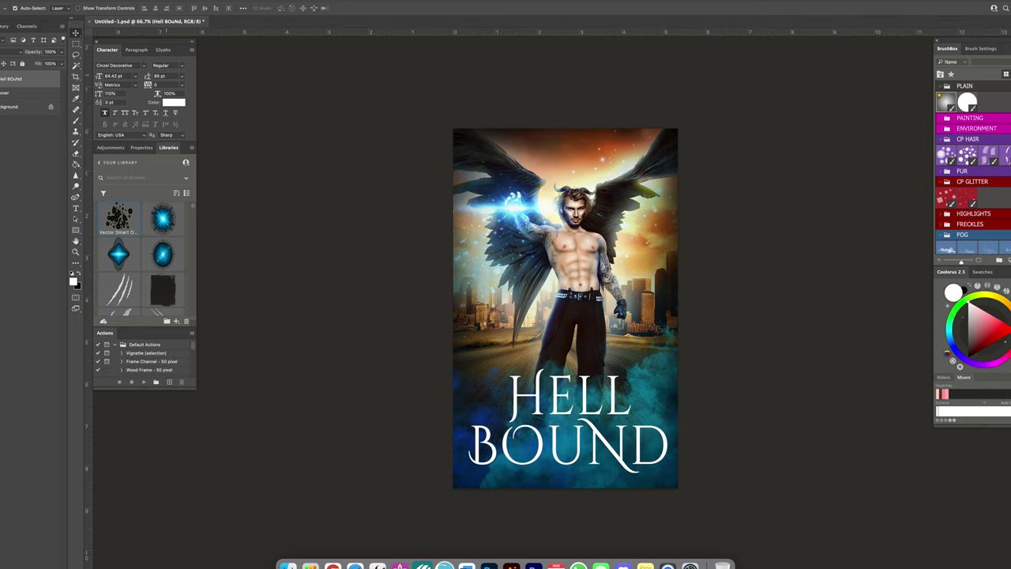
Switch the title to a blocky gothic font with Auto leading and tracking 75, then scale it up.
click(127, 64)
click(121, 93)
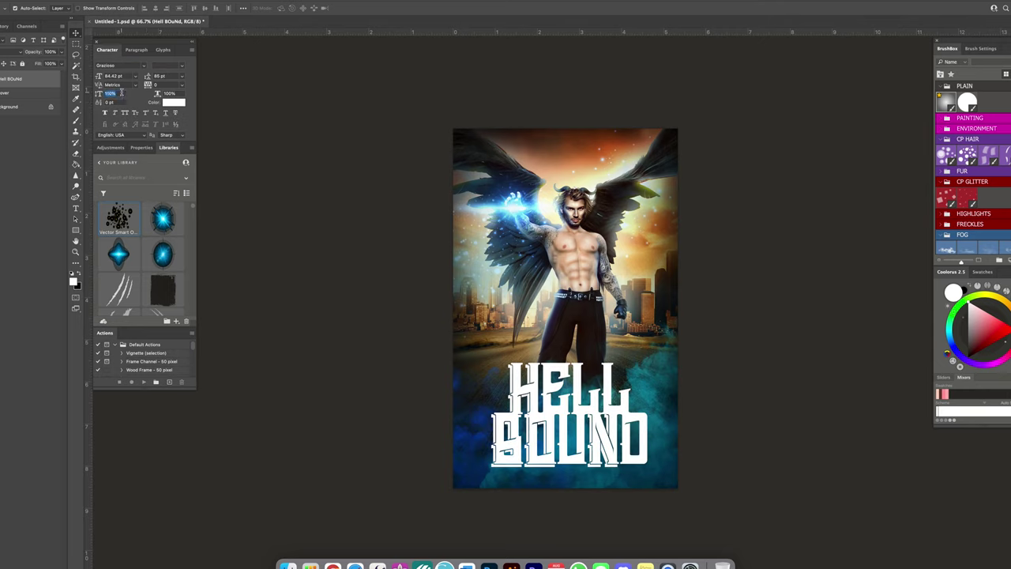
text(100)
click(165, 84)
key(t)
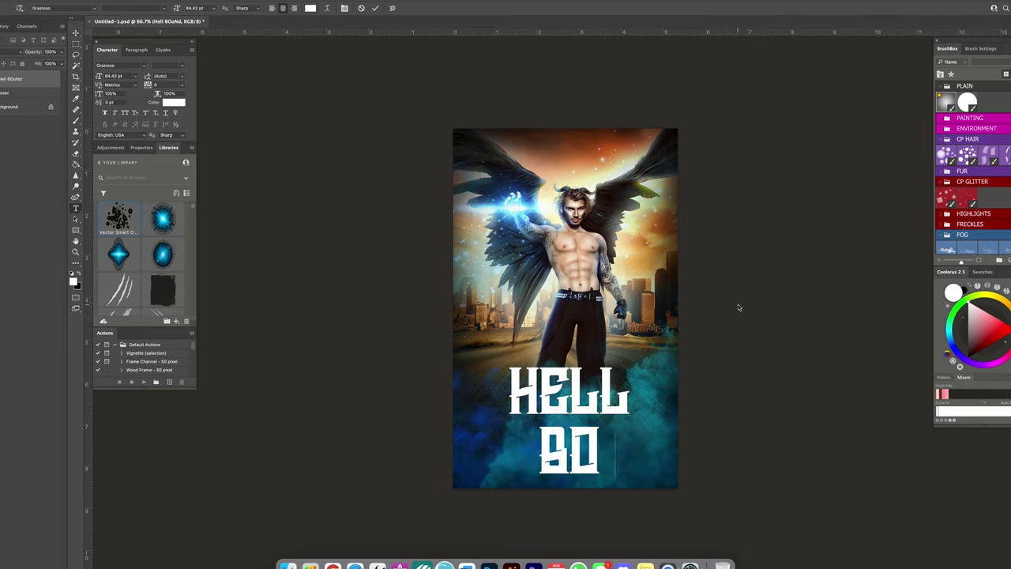
click(182, 85)
click(173, 192)
drag(487, 368, 471, 352)
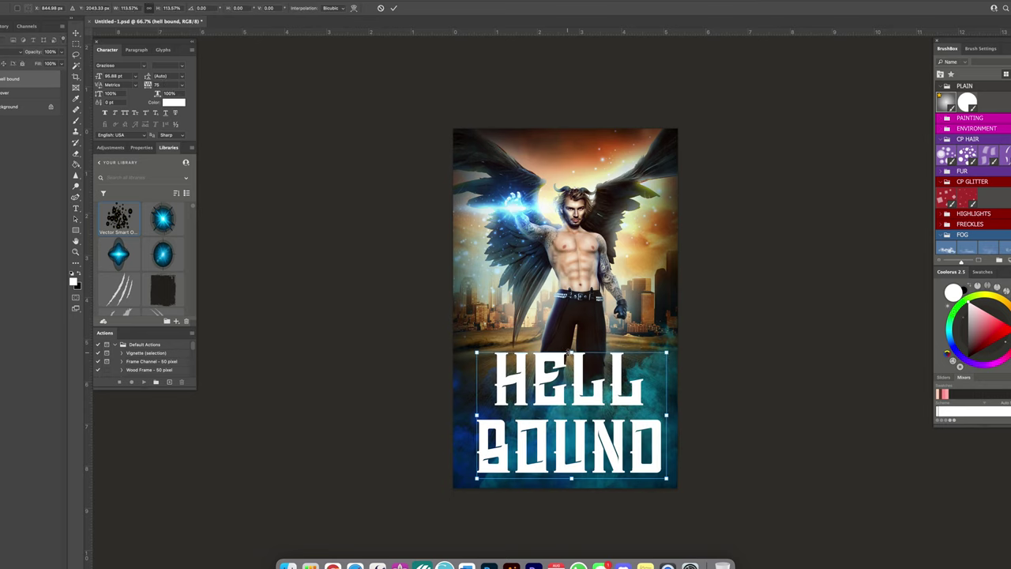
Commit the enlarged title and give it a global-light drop shadow of size 32.
key(Return)
double_click(10, 79)
click(333, 110)
click(267, 184)
click(319, 135)
drag(278, 165, 285, 166)
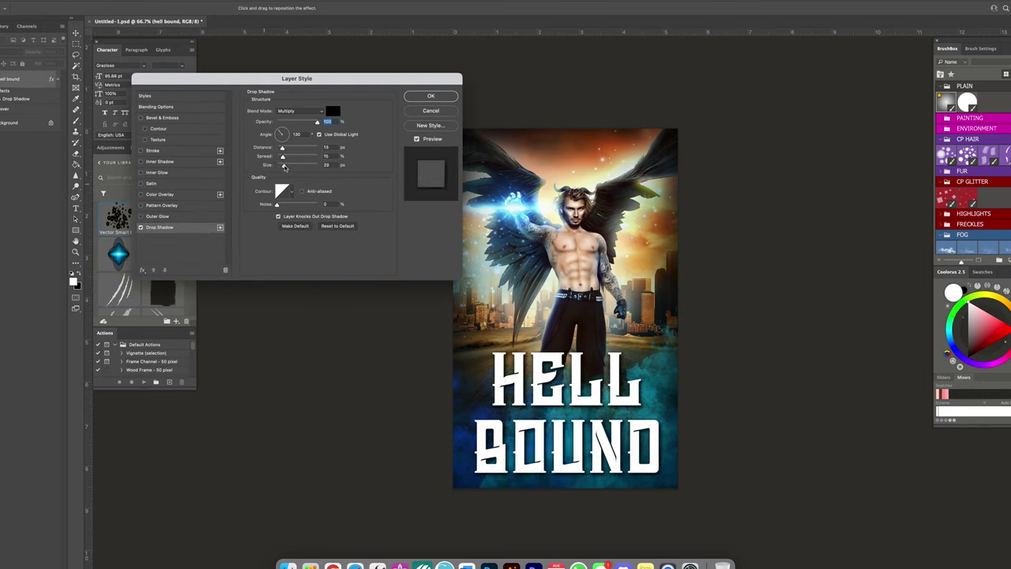
Add an orange stroke outline to the title.
click(152, 150)
click(286, 168)
click(147, 207)
click(278, 189)
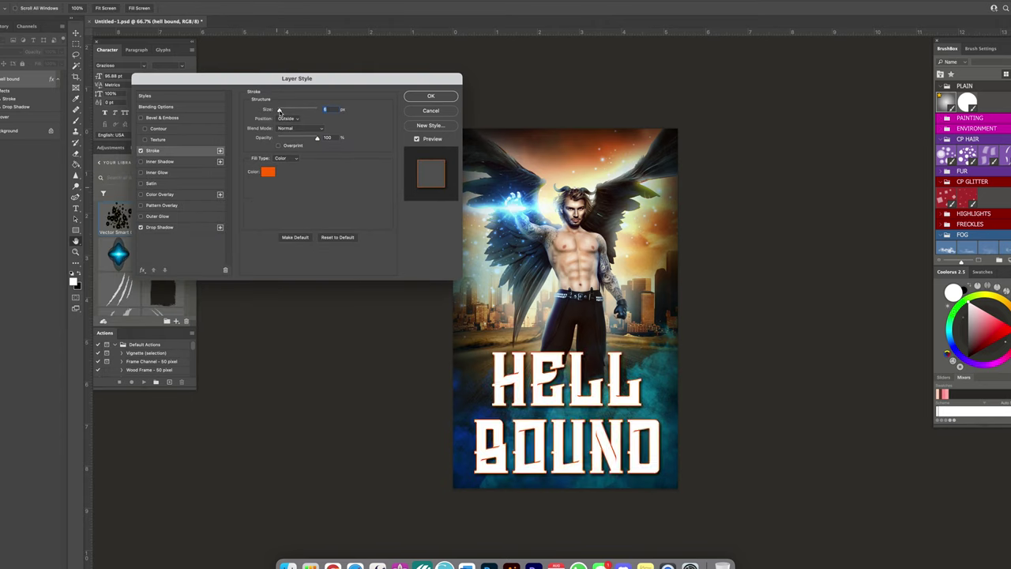
Add an orange inner shadow to the title, testing and removing an inner glow.
click(160, 161)
click(333, 111)
click(269, 187)
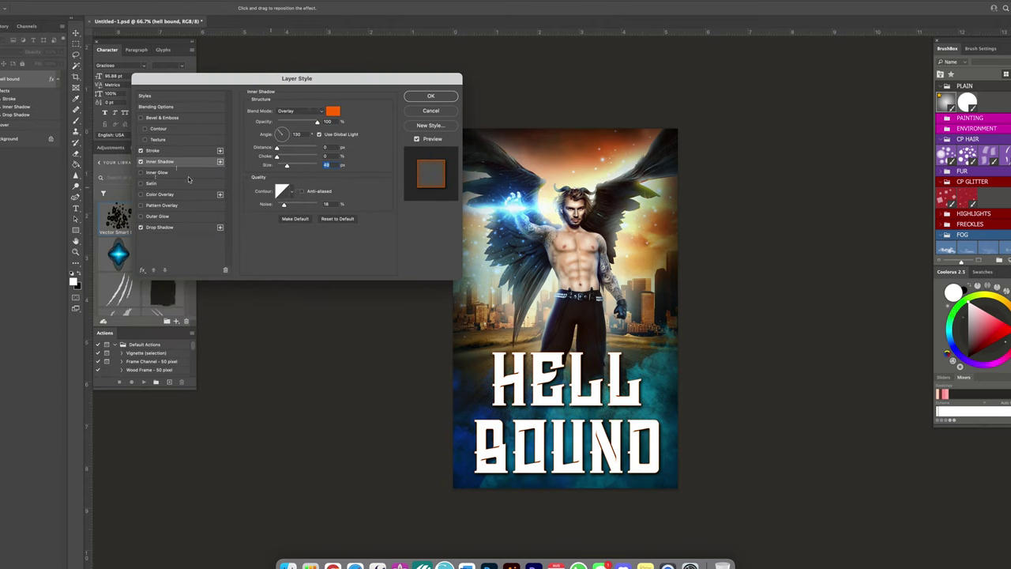
click(157, 172)
click(141, 172)
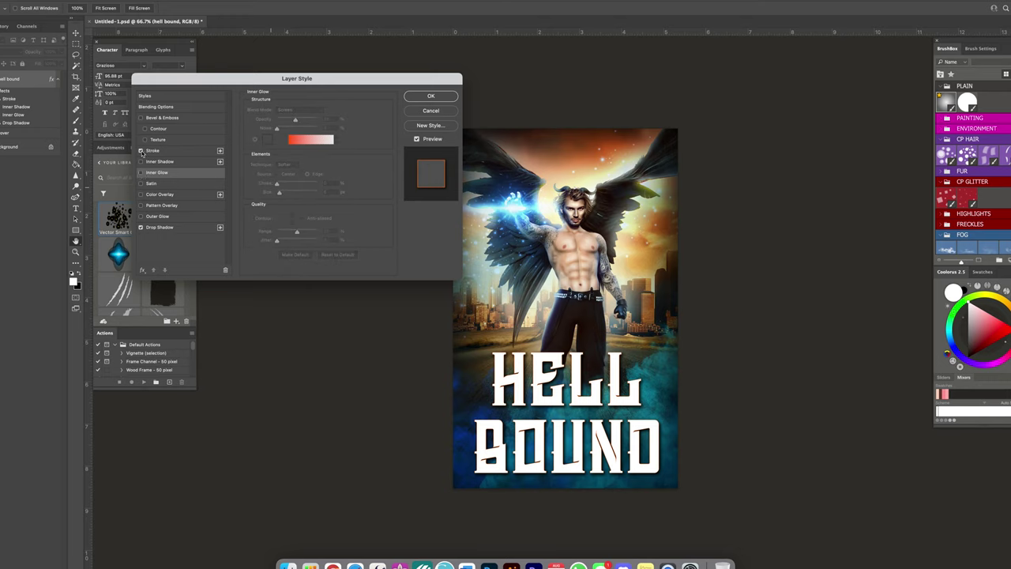
click(152, 150)
click(161, 227)
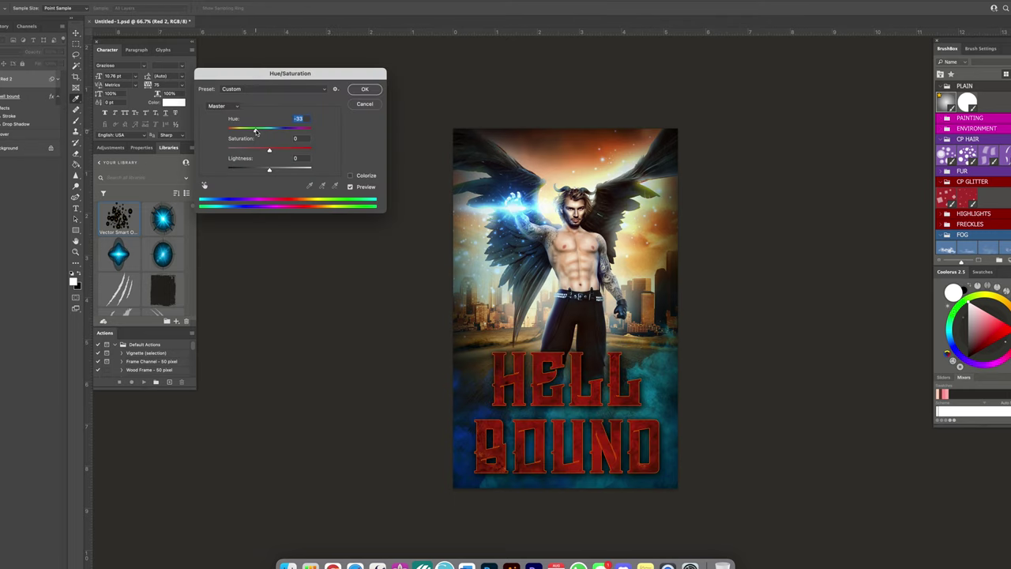
Shift the title texture's hue toward orange and lighten it with Levels white input 73.
drag(309, 128, 276, 129)
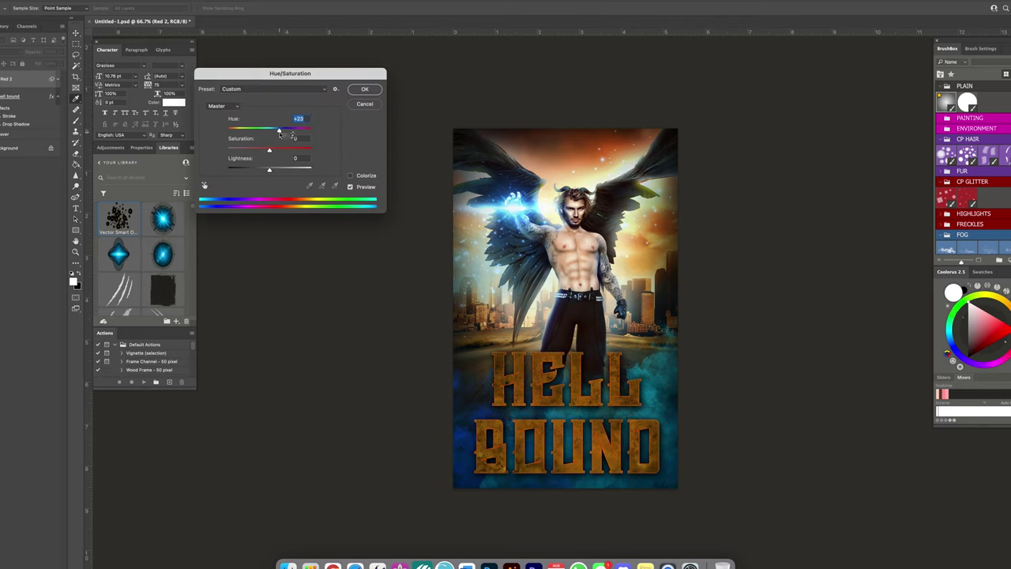
key(Return)
key(ctrl+l)
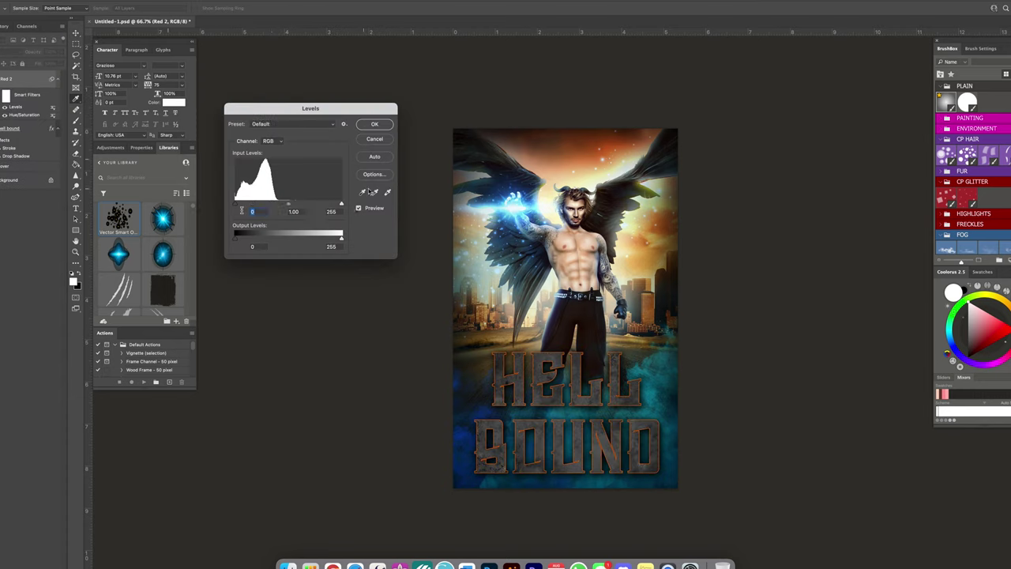
drag(341, 204, 267, 205)
key(Return)
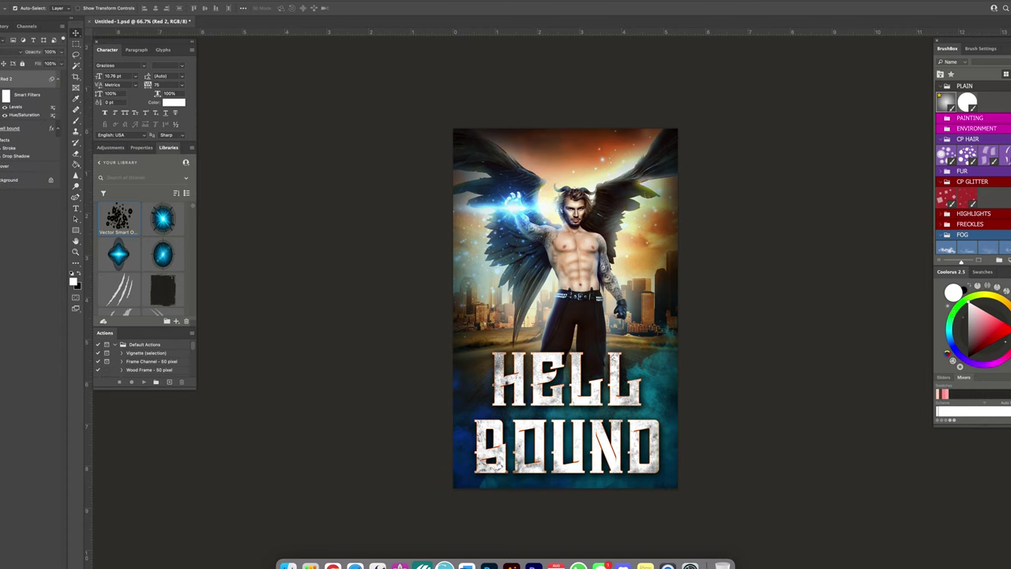
Apply an orange Photo Filter to the title texture.
drag(506, 140, 278, 115)
click(230, 157)
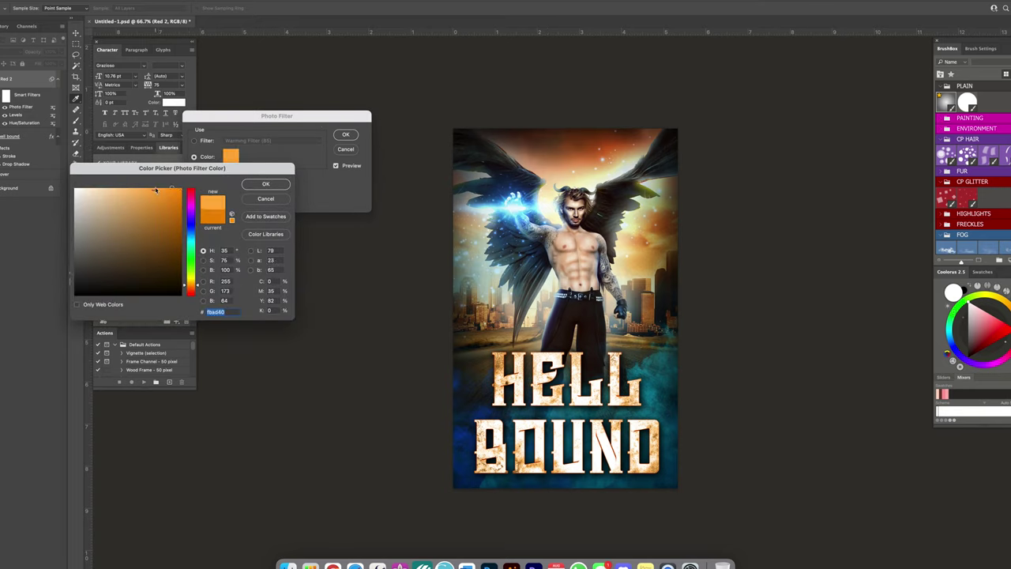
click(259, 185)
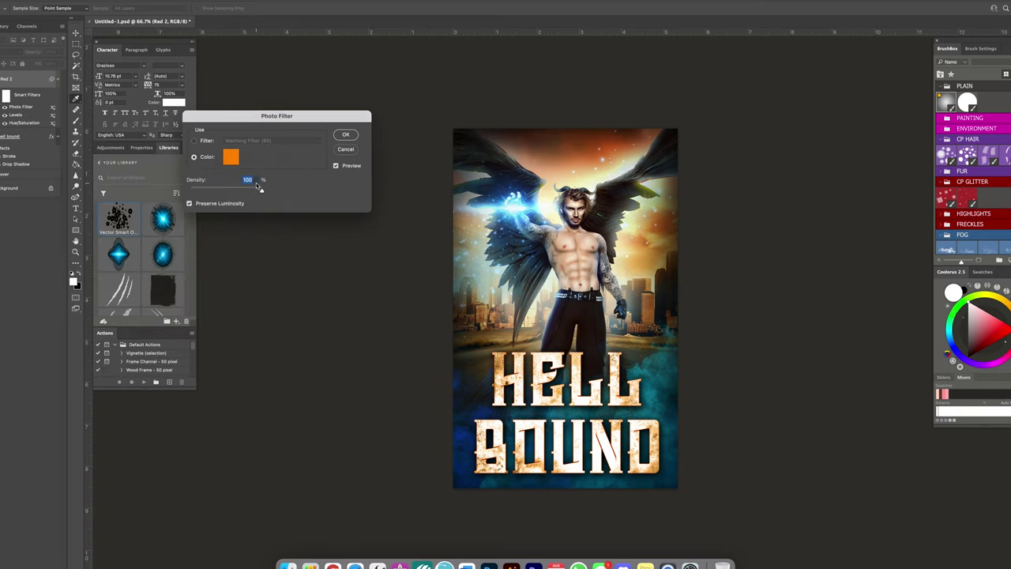
key(Return)
Select the AUTHOR NAME text and place it near the top of the cover.
click(533, 148)
key(ctrl+t)
key(Return)
Finish the USA TODAY BESTSELLING AUTHOR line, size it and place it above the author name.
key(ctrl+Return)
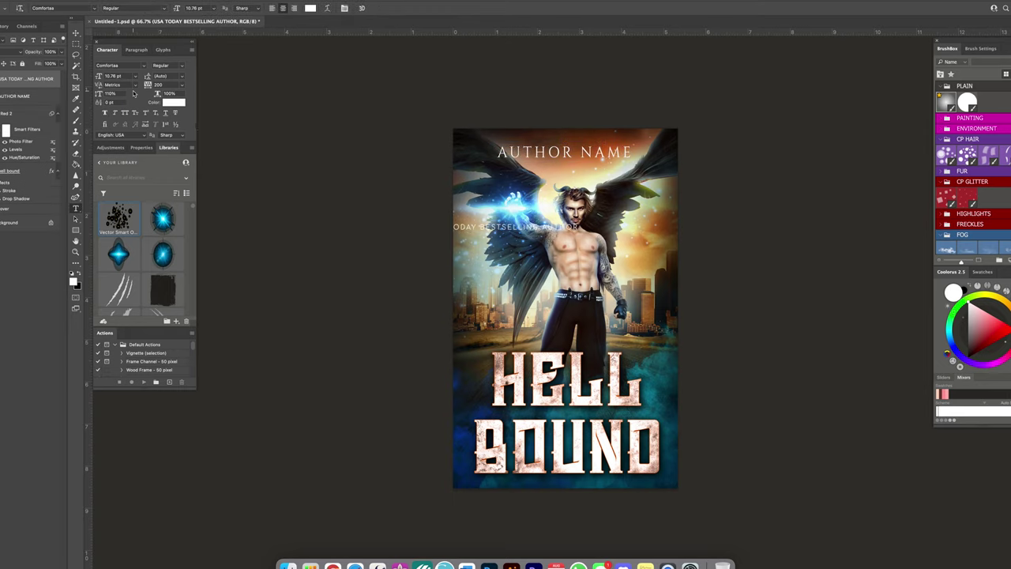
click(135, 76)
click(118, 158)
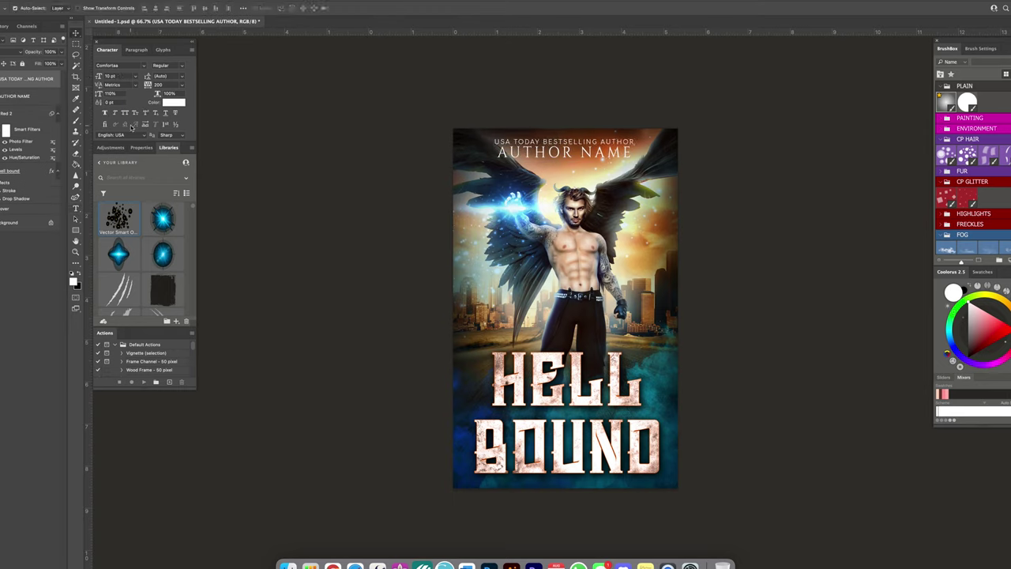
Copy the AUTHOR NAME drop shadow style and paste it onto the USA TODAY line.
double_click(36, 96)
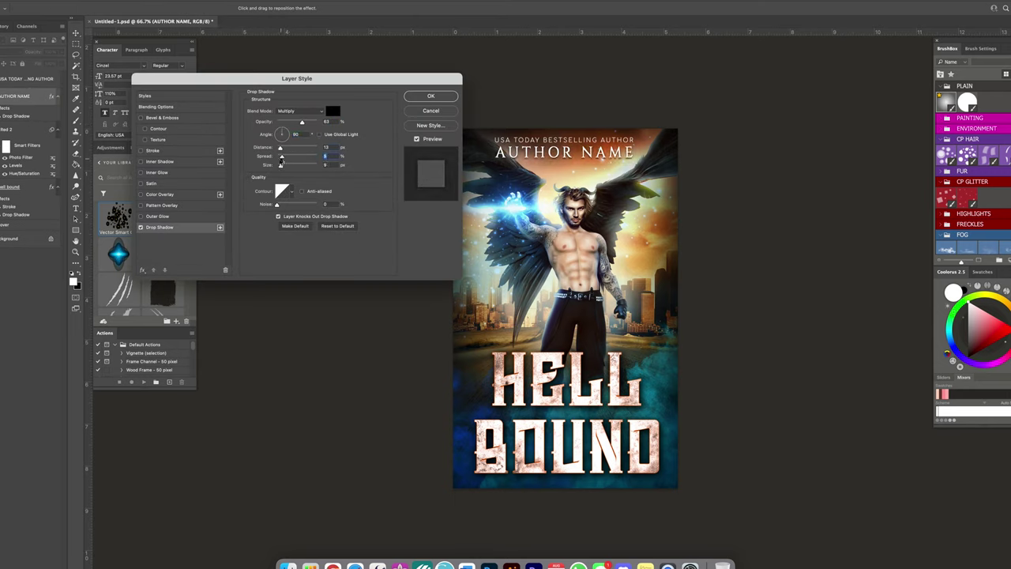
click(431, 96)
right_click(26, 96)
right_click(26, 79)
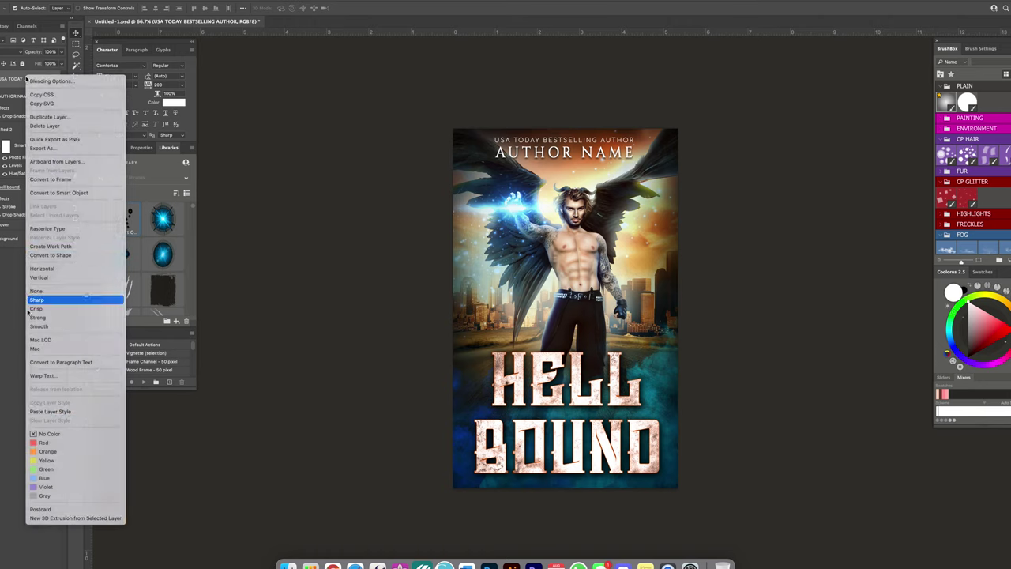
click(35, 300)
Paint soft shading over the lower cover on Layer 13 with a smaller brush.
click(23, 269)
key(b)
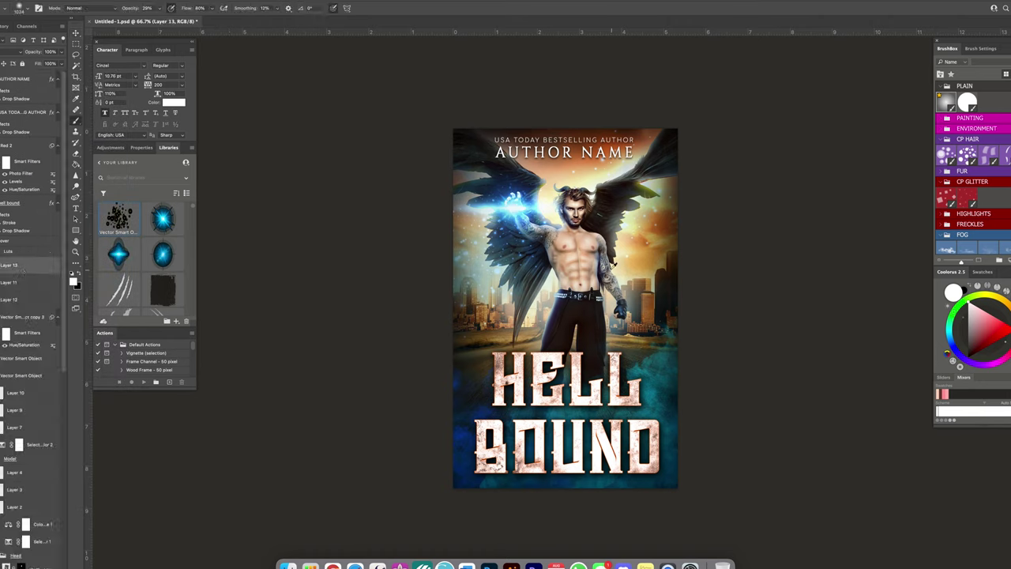
drag(524, 113, 502, 146)
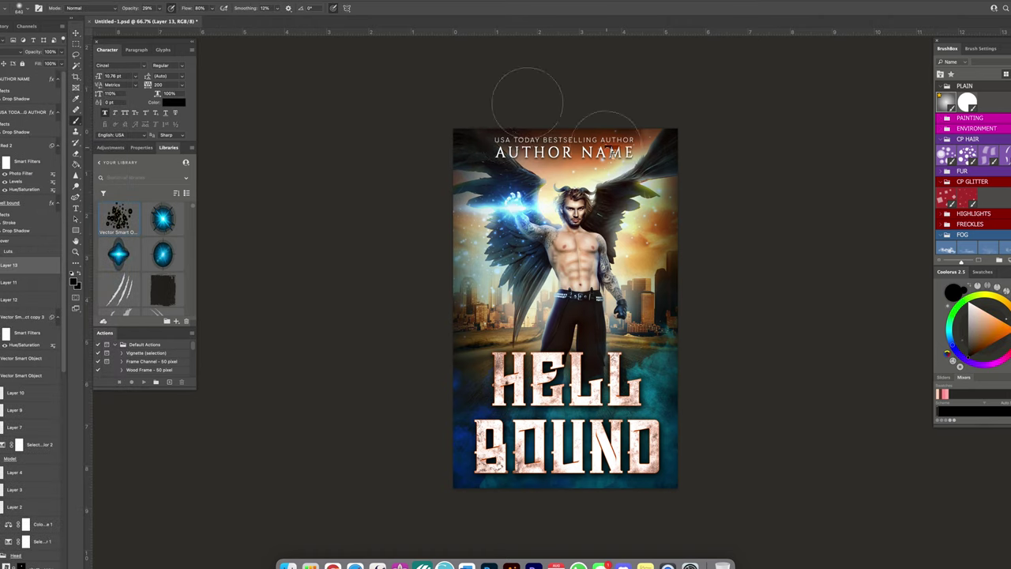
drag(158, 3, 537, 424)
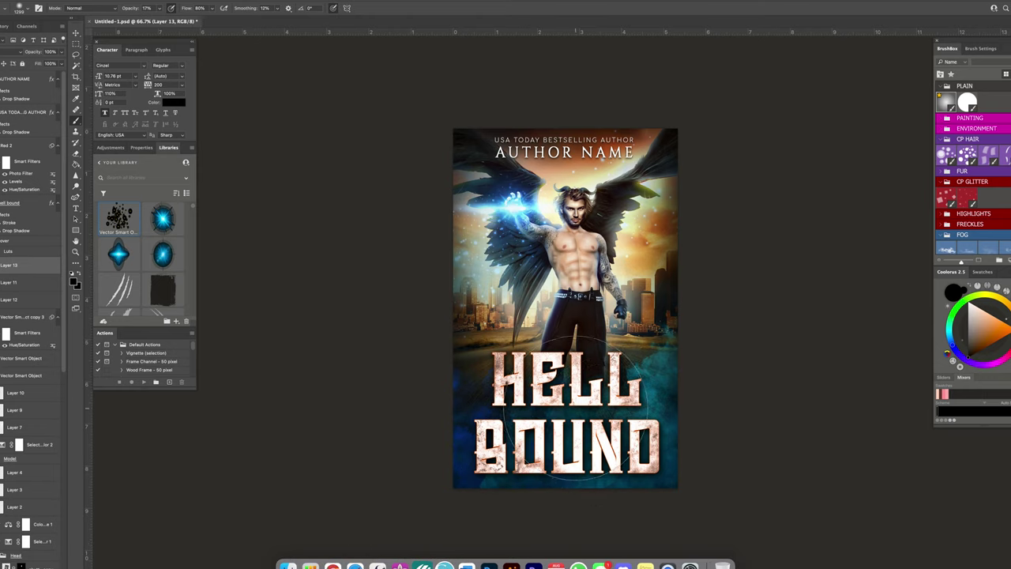
Enlarge the hell bound title's font size to 90 pt.
click(16, 79)
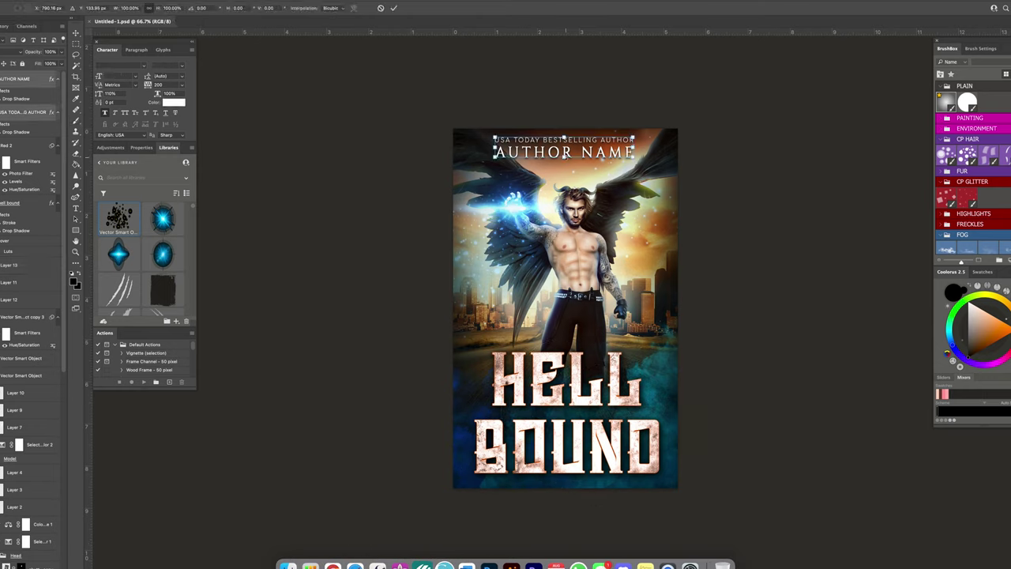
click(10, 202)
text(80)
key(Return)
text(90)
key(Return)
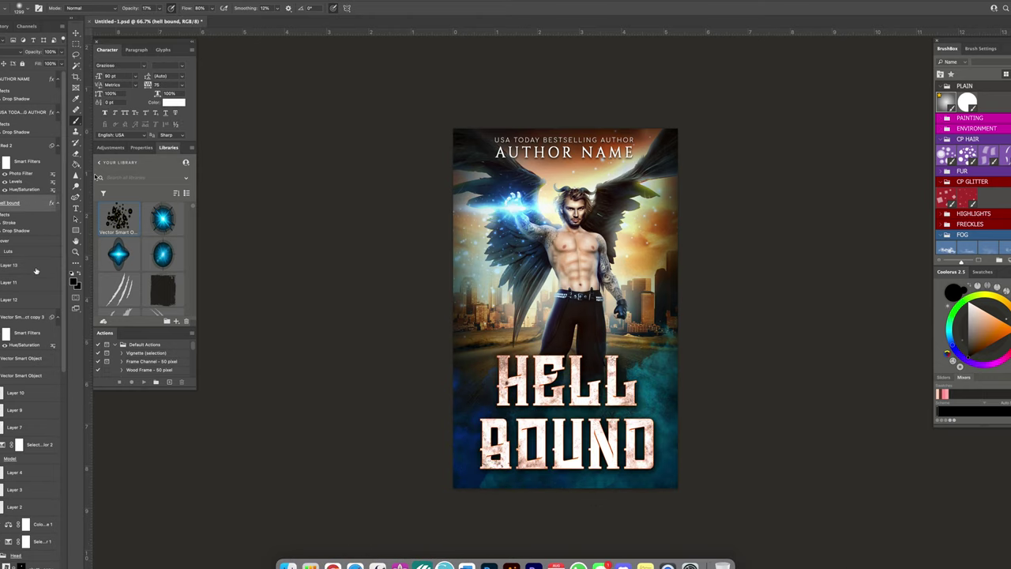
Rescale the Cover artwork layer to fit the cover exactly.
click(16, 240)
key(ctrl+t)
drag(355, 273, 315, 293)
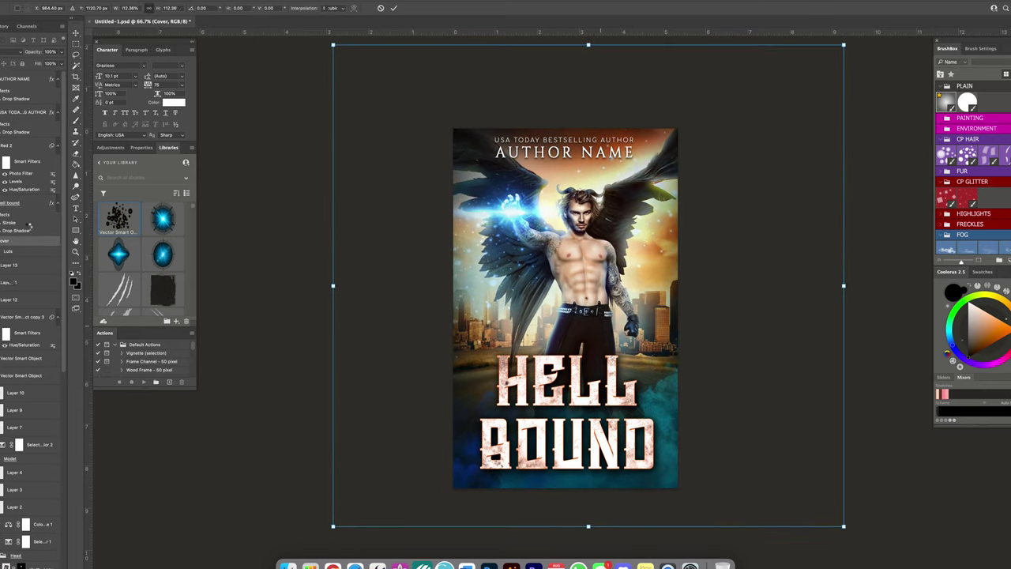
key(ctrl+z)
drag(690, 537, 677, 487)
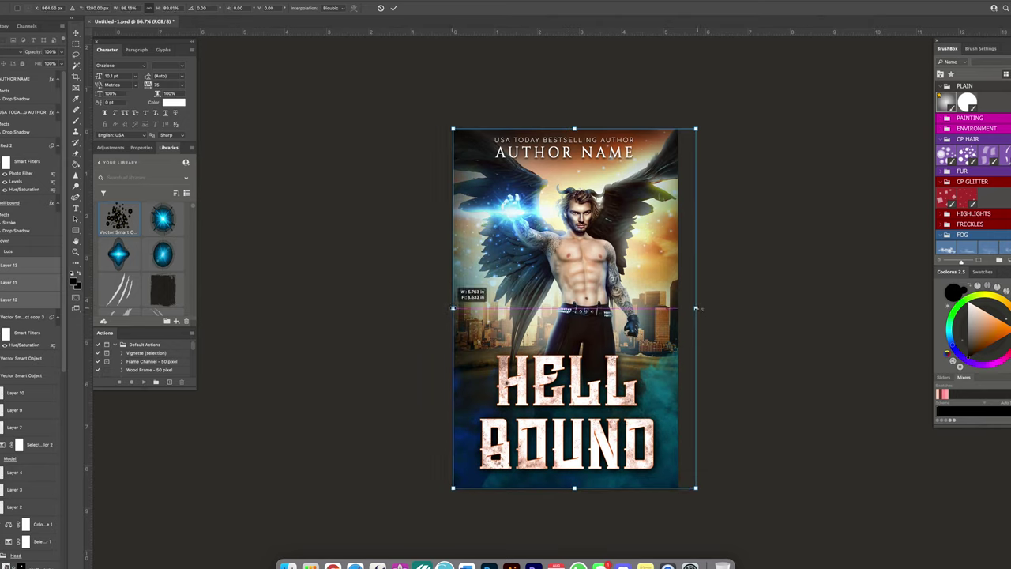